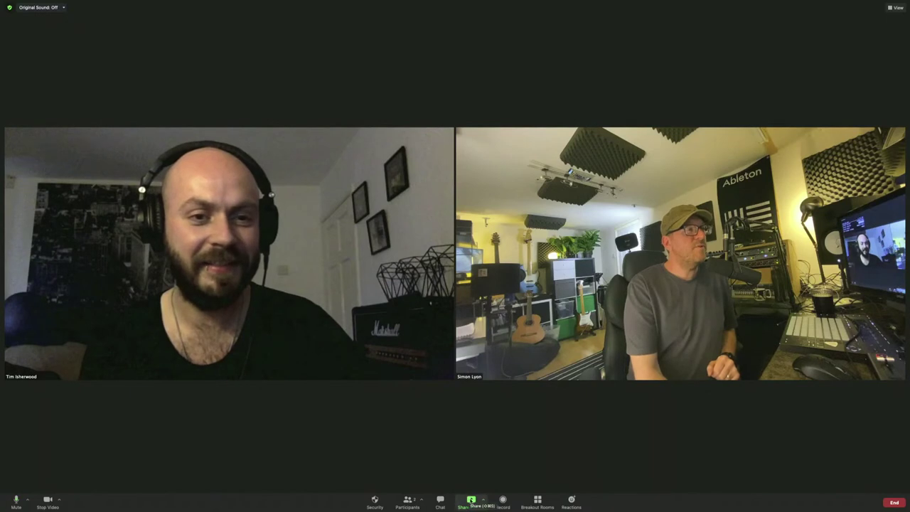
- Share Desktop 1 in the Zoom meeting and switch to Ableton Live
click(471, 501)
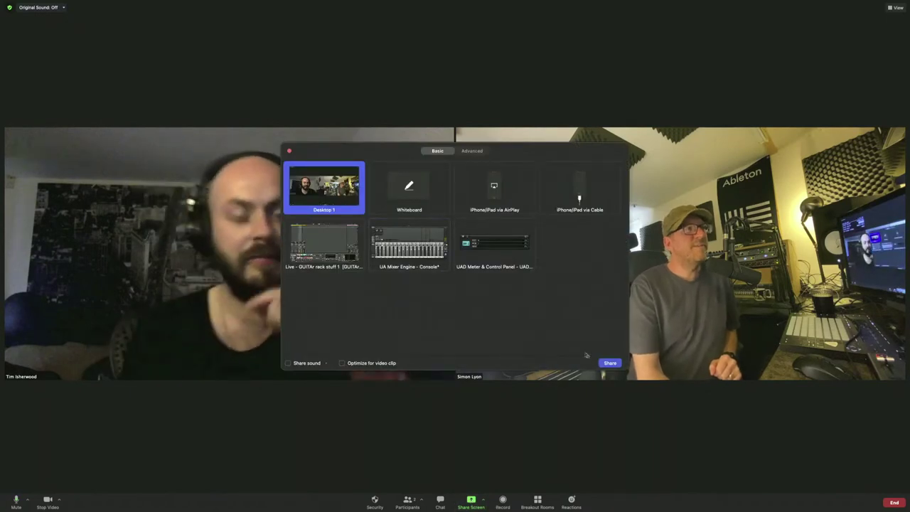
double_click(355, 210)
key(super+Tab)
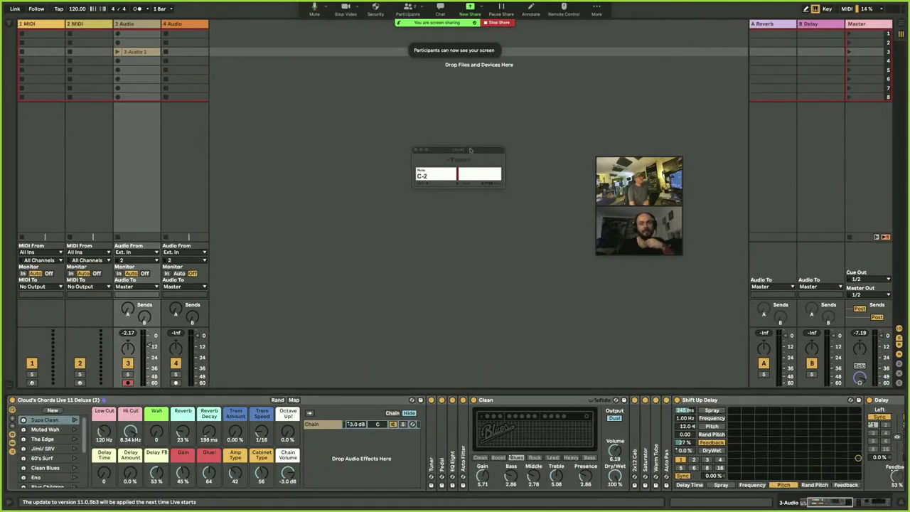
- Add the Tuner effect from the Favorites collection to the end of the 3 Audio track's device chain
scroll(178, 434, left, 4)
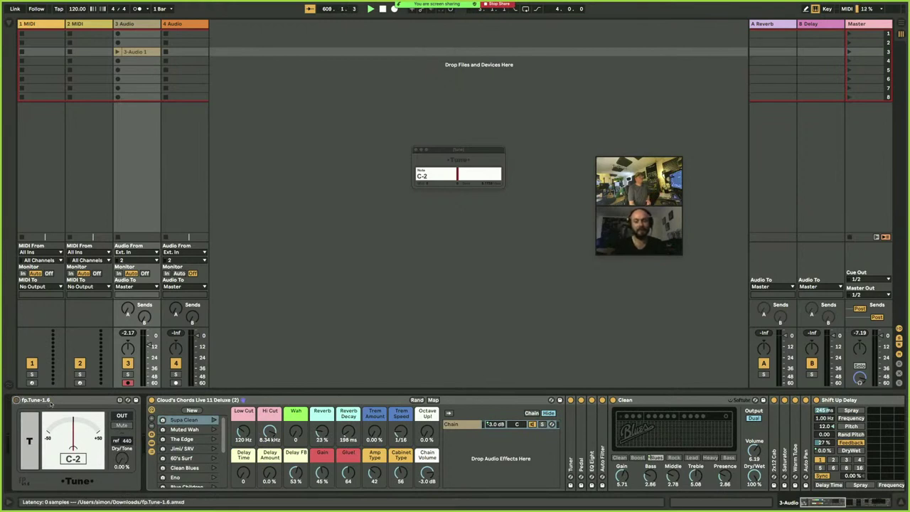
click(163, 403)
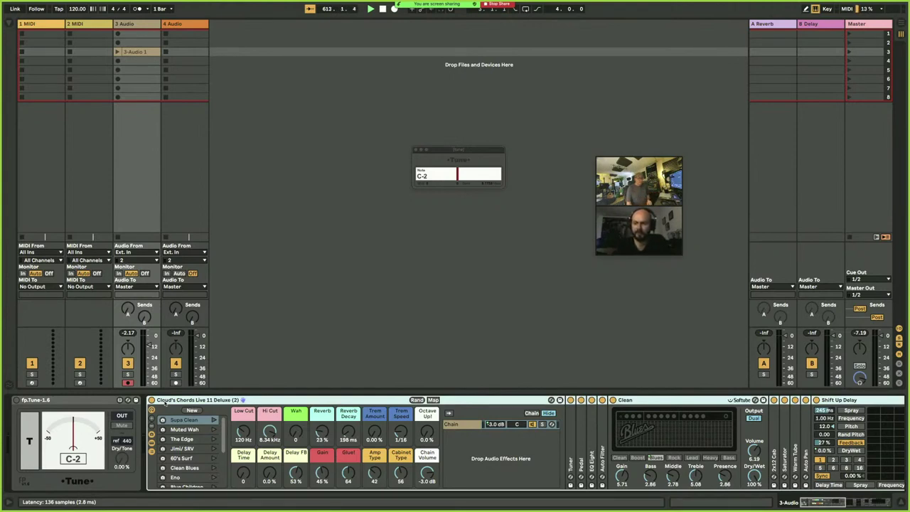
click(9, 24)
scroll(182, 158, down, 5)
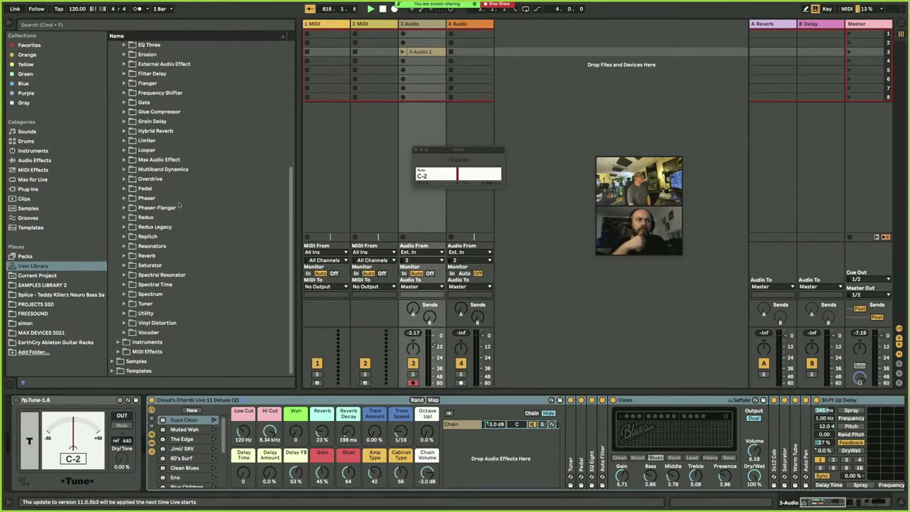
click(152, 304)
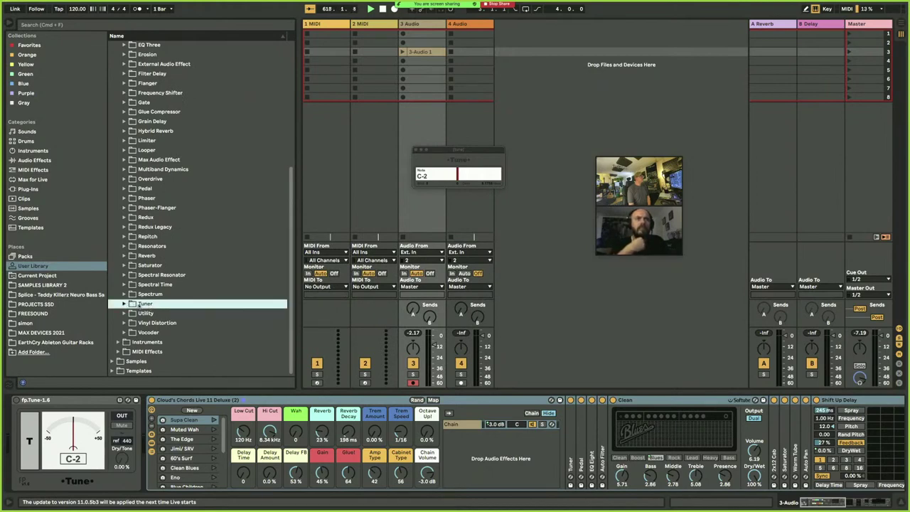
scroll(136, 306, up, 10)
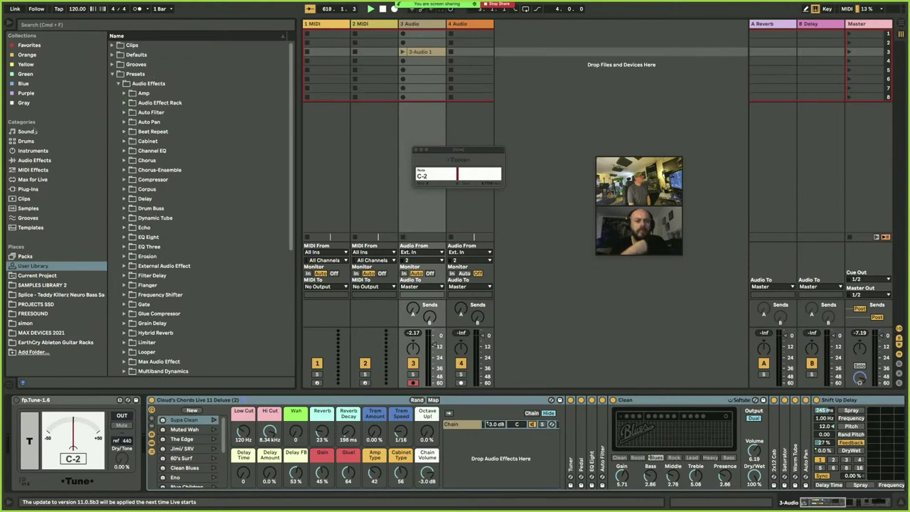
click(34, 47)
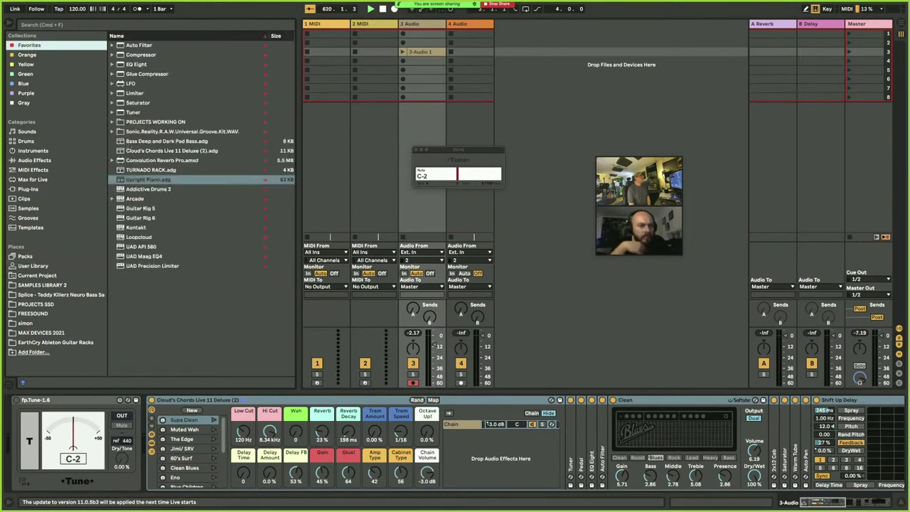
double_click(133, 112)
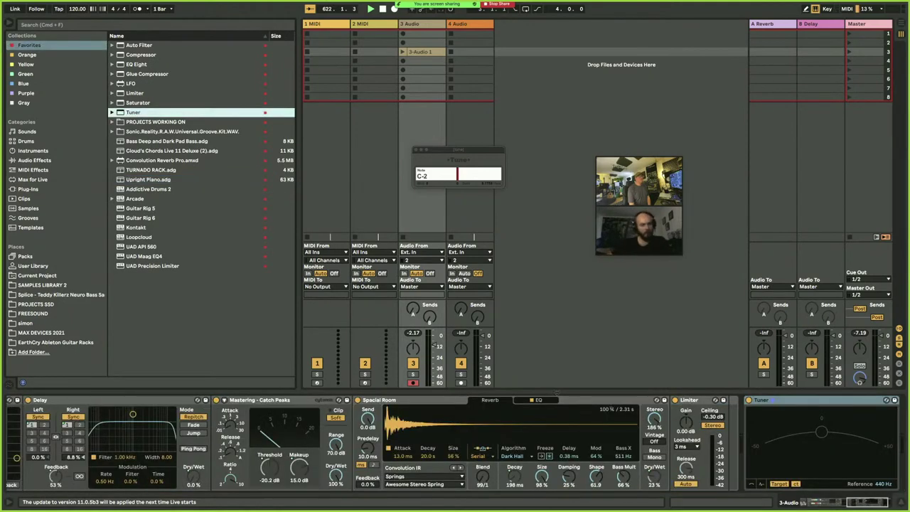
click(768, 444)
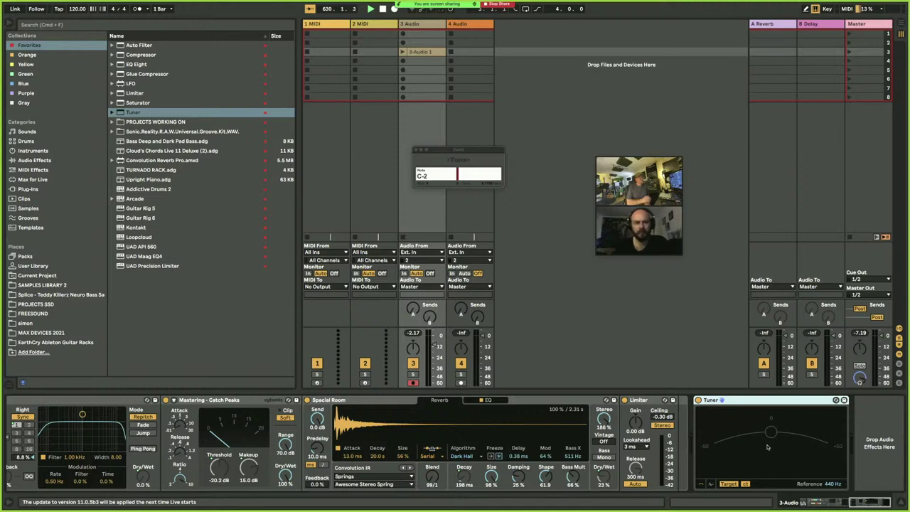
- Enlarge the clip view of the 3-Audio 1 clip and toggle between it and the device chain
click(422, 52)
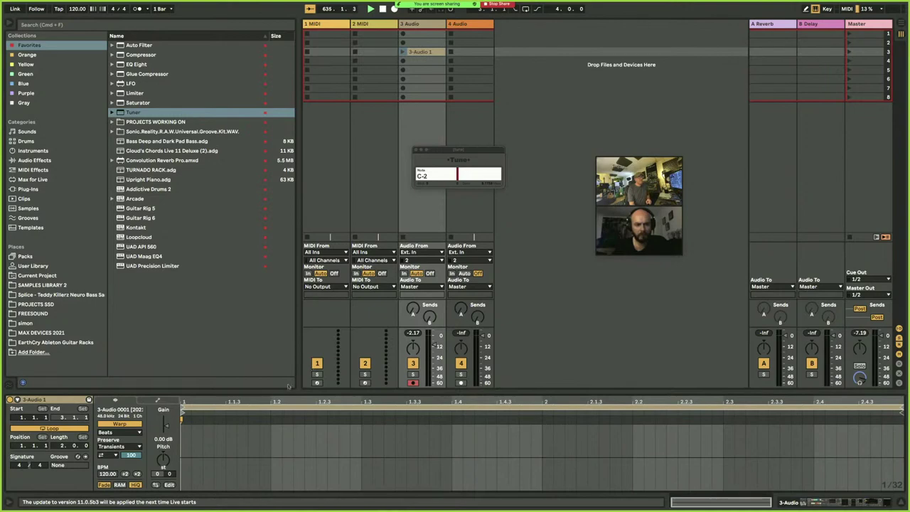
drag(289, 388, 298, 305)
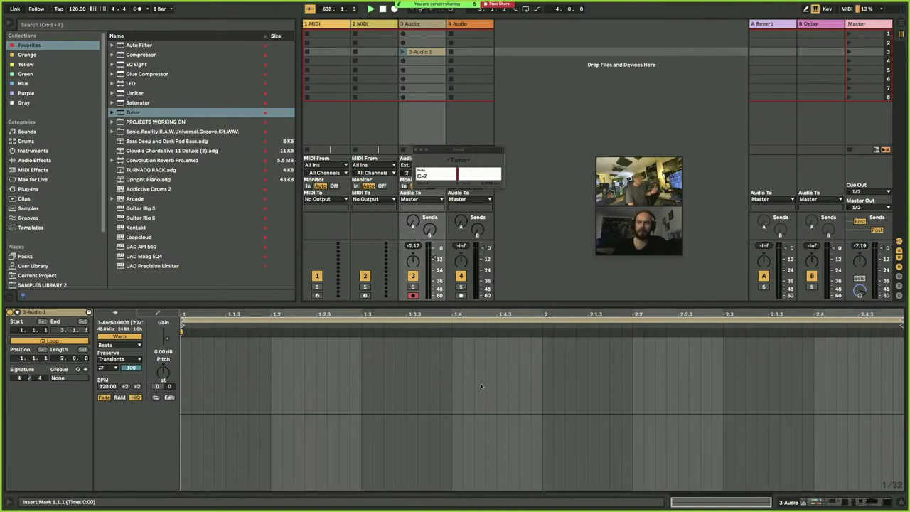
key(shift+Tab)
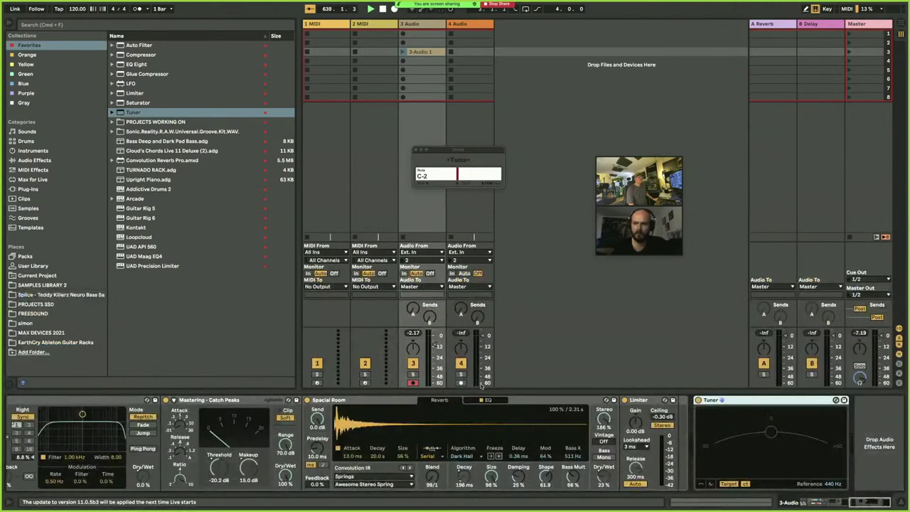
key(shift+Tab)
key(shift+Tab)
key(shift+Tab)
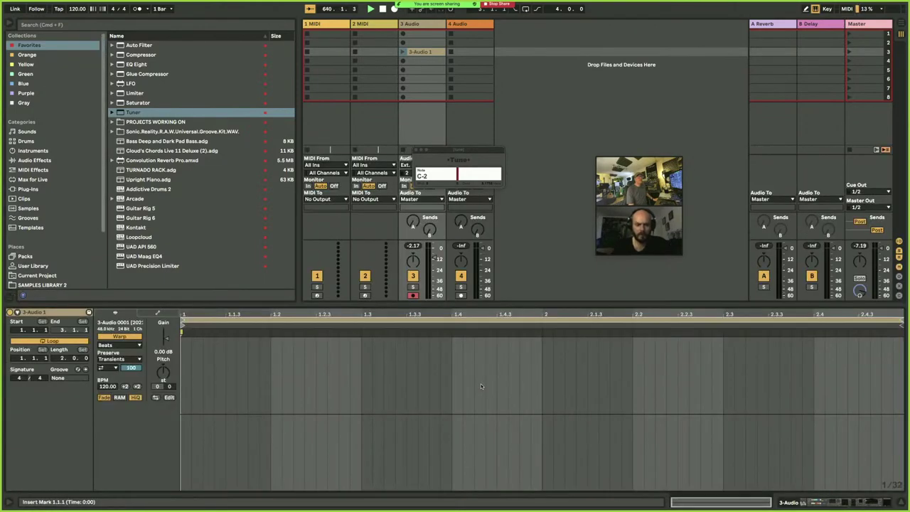
key(shift+Tab)
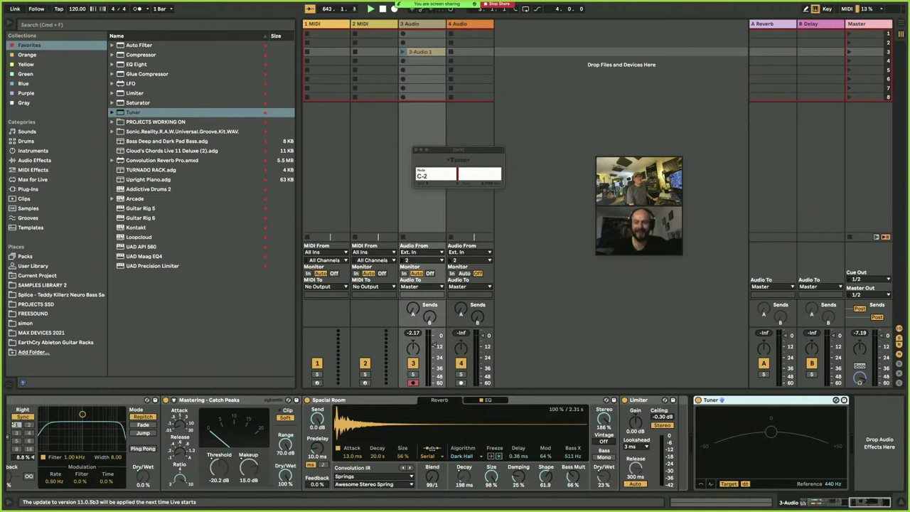
- Switch the Tuner device to its histogram view and redisplay the 3 Audio track's device chain after showing the clip view
click(712, 485)
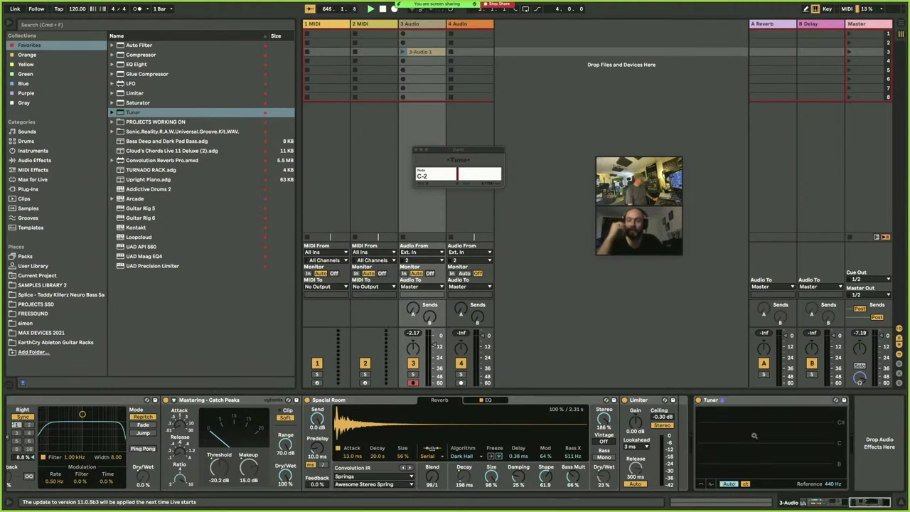
key(shift+Tab)
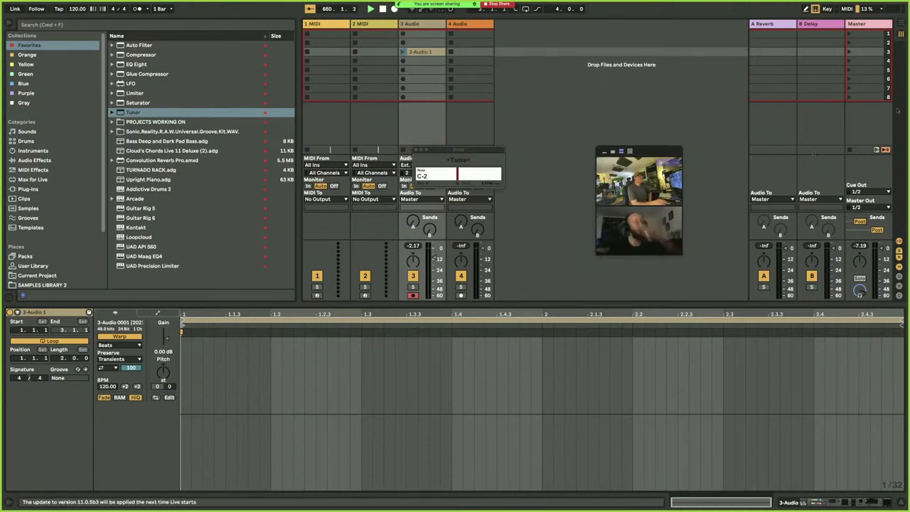
click(416, 24)
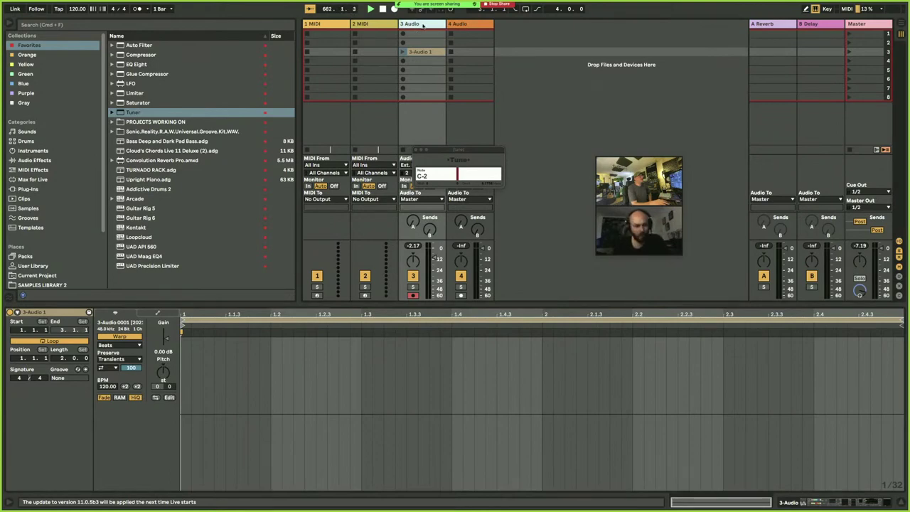
double_click(417, 26)
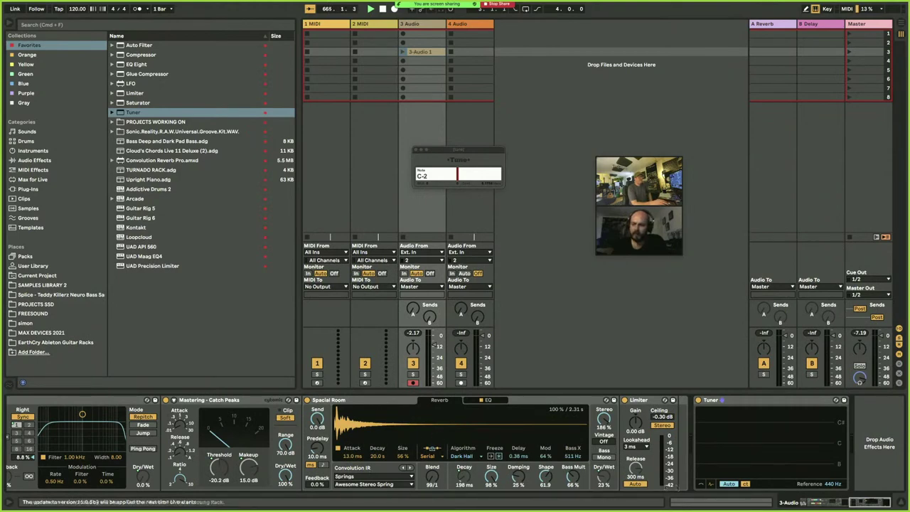
- Select the fp.Tune device at the start of the 3 Audio chain and reposition its floating tuner window
drag(854, 503, 816, 503)
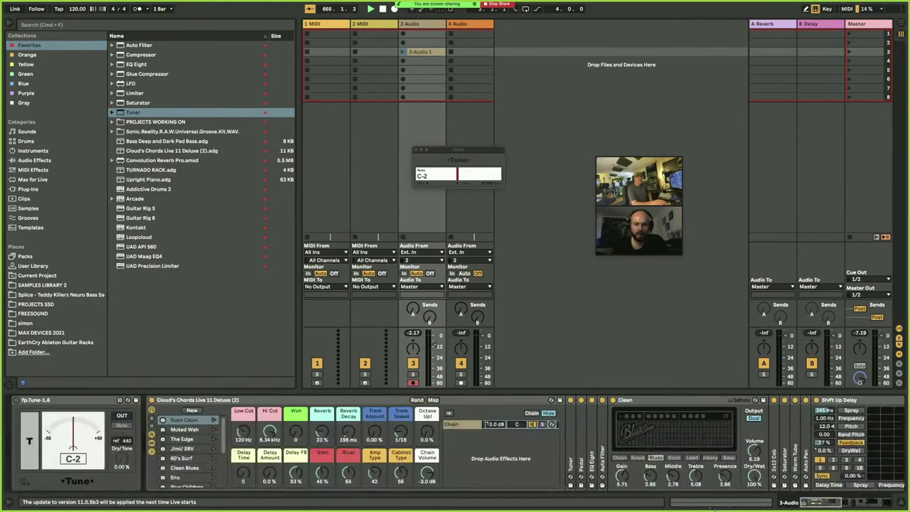
click(10, 405)
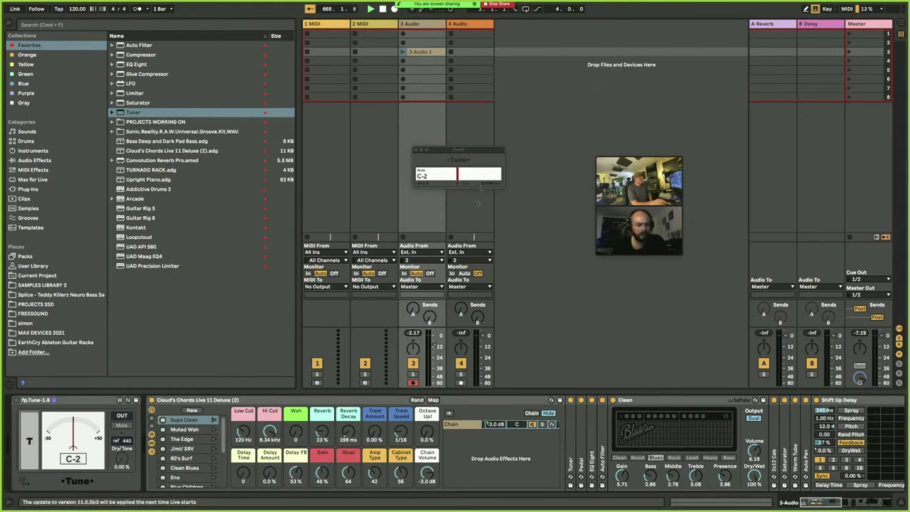
drag(466, 152, 490, 165)
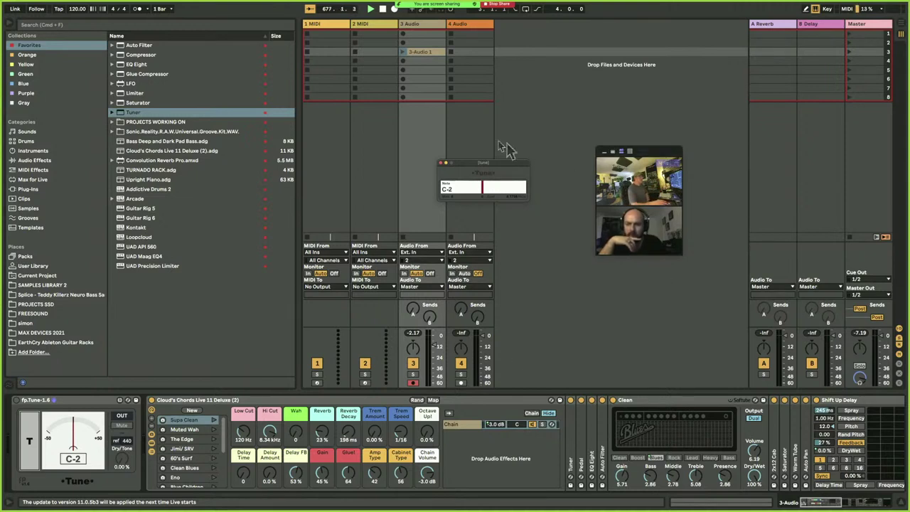
- Show the 3-Audio 1 clip view and move the floating tuner window to the empty device drop area
click(420, 53)
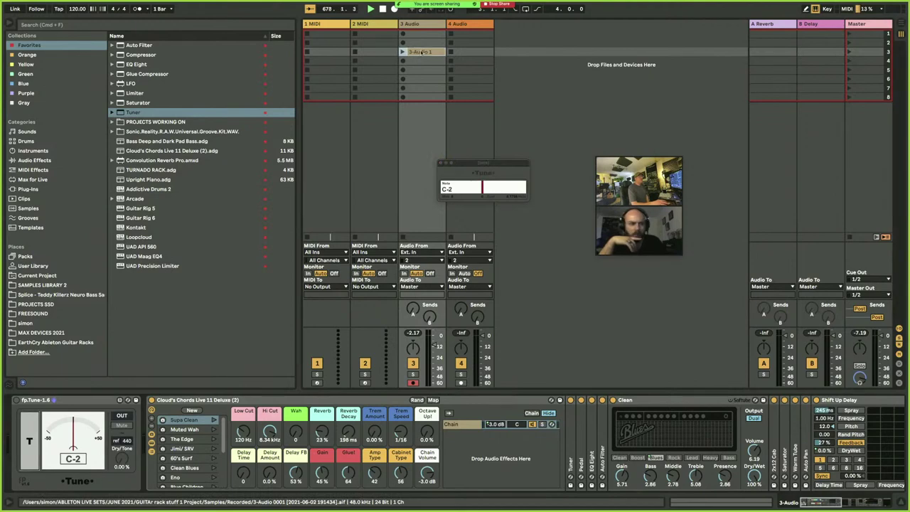
double_click(421, 53)
drag(483, 165, 604, 86)
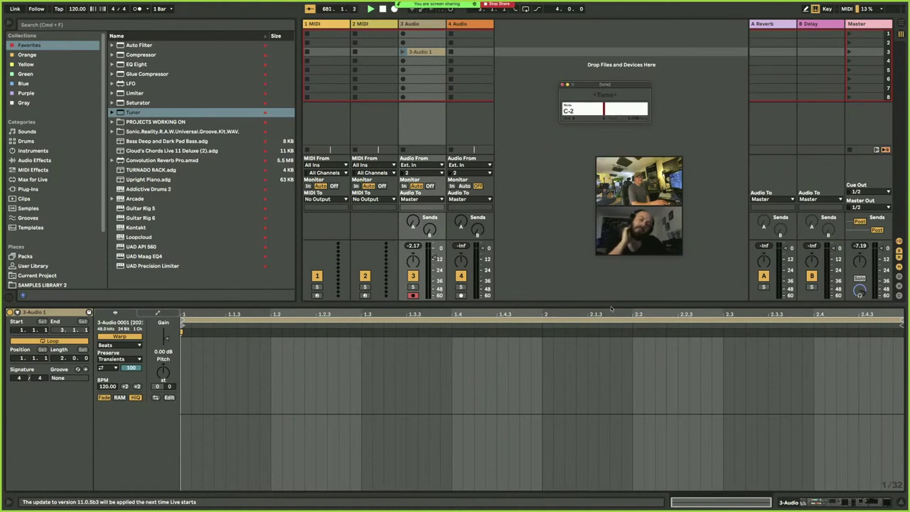
click(431, 63)
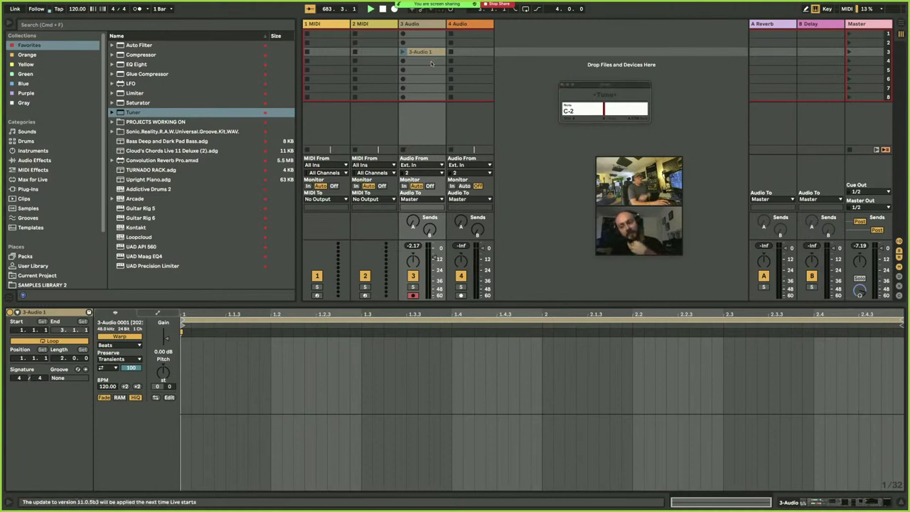
click(431, 61)
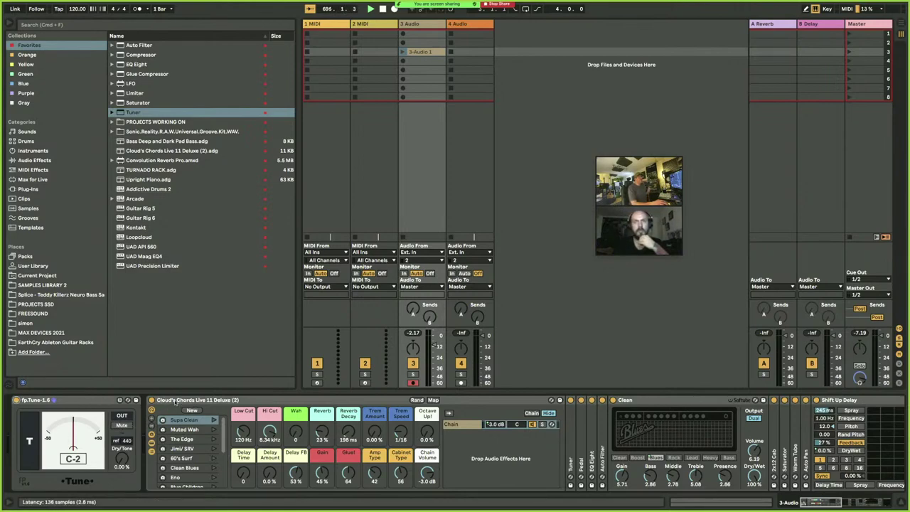
- Browse the macro variations of the Cloud's Chords rack, selecting Muted Wah and returning to Supa Clean
scroll(175, 402, right, 5)
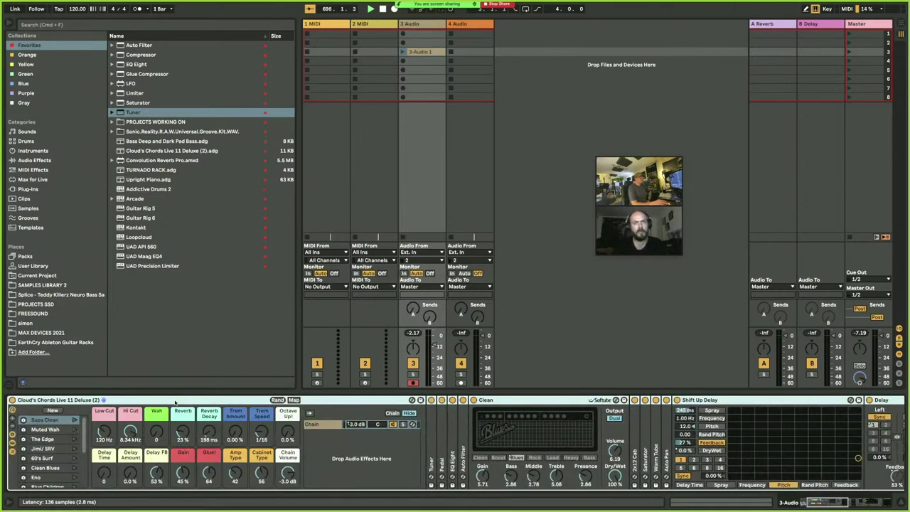
mouse_move(650, 243)
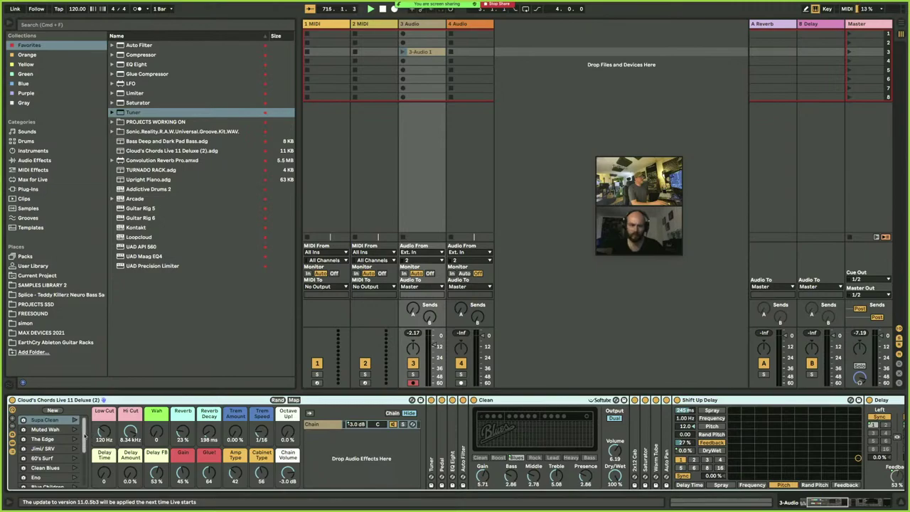
scroll(84, 448, down, 5)
scroll(82, 455, up, 5)
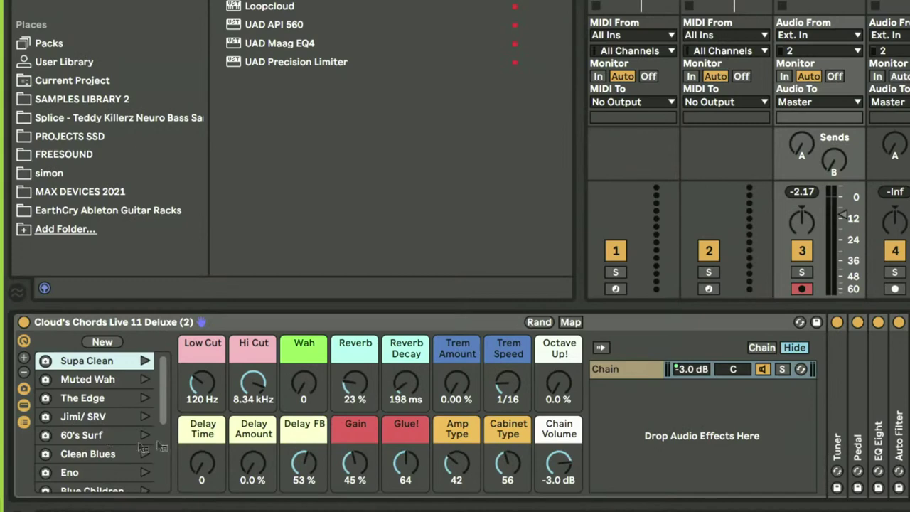
drag(166, 405, 164, 375)
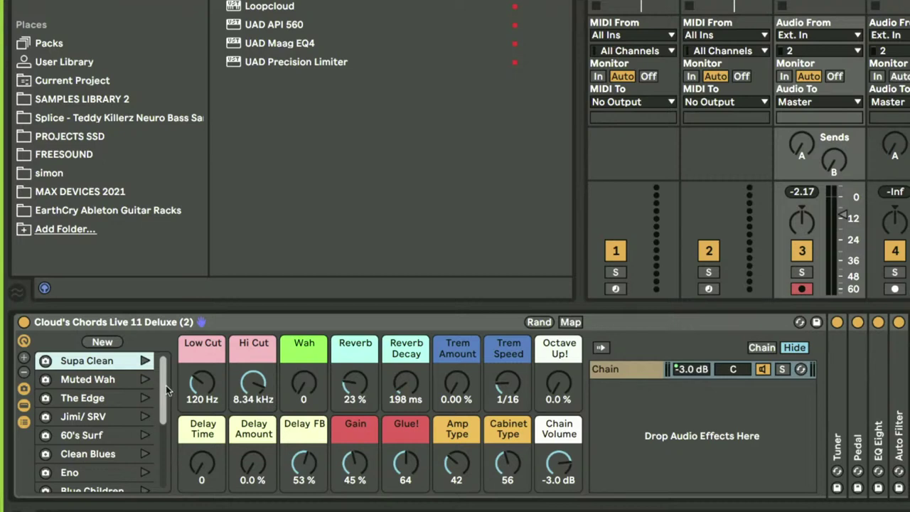
click(119, 381)
click(126, 363)
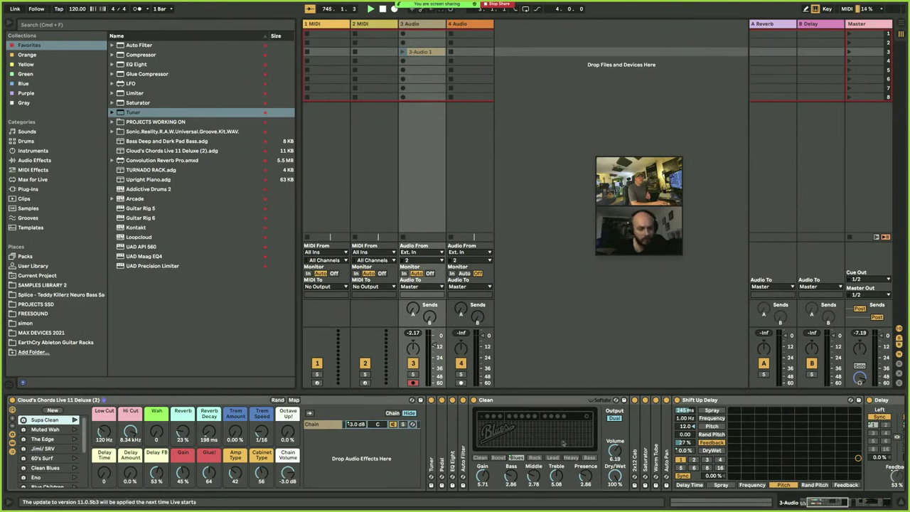
- Review the Tuner at the end of the chain and reduce the Cloud's Chords rack to 14 visible macro controls
click(890, 503)
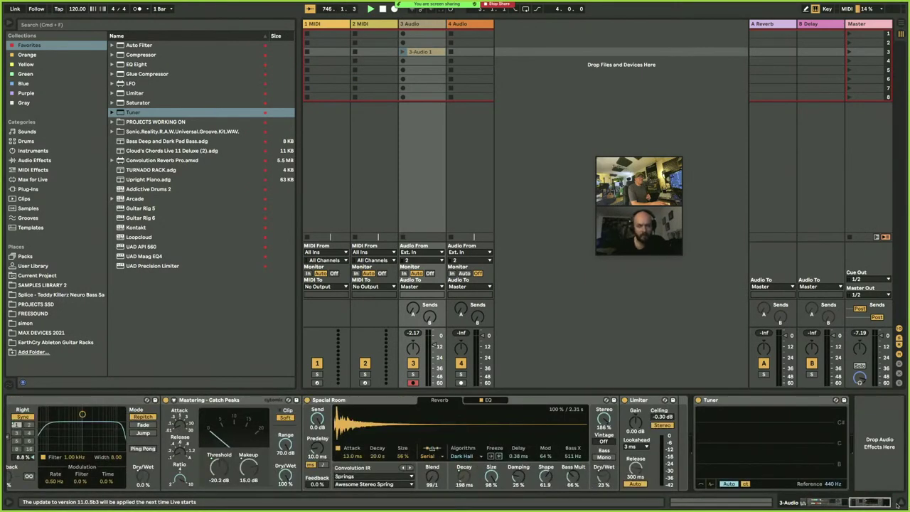
click(776, 403)
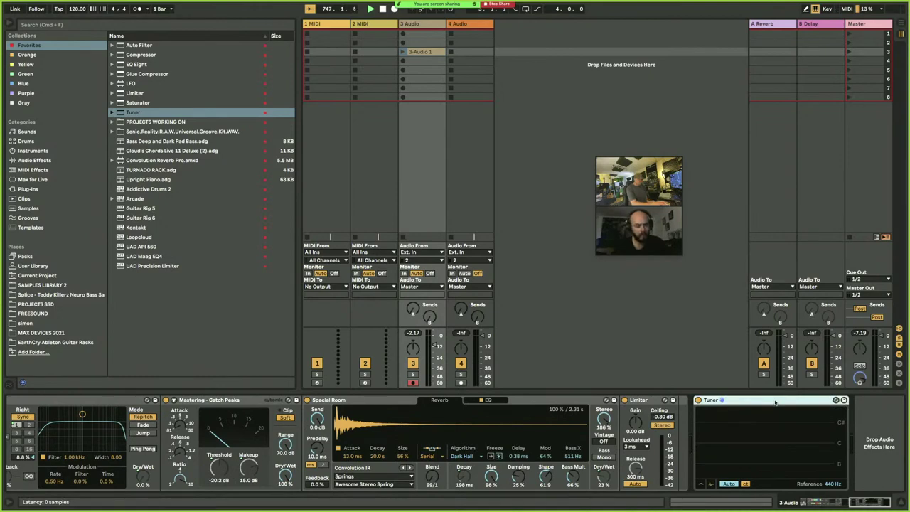
scroll(426, 434, left, 10)
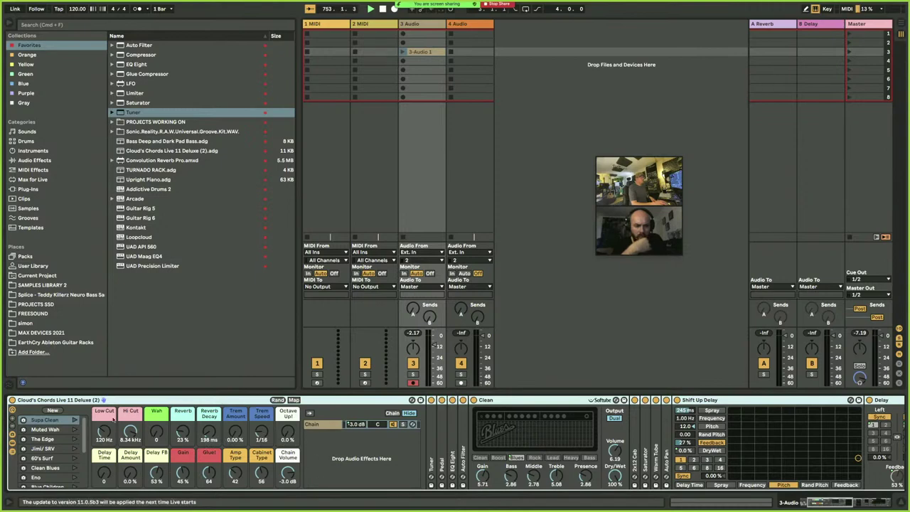
click(12, 427)
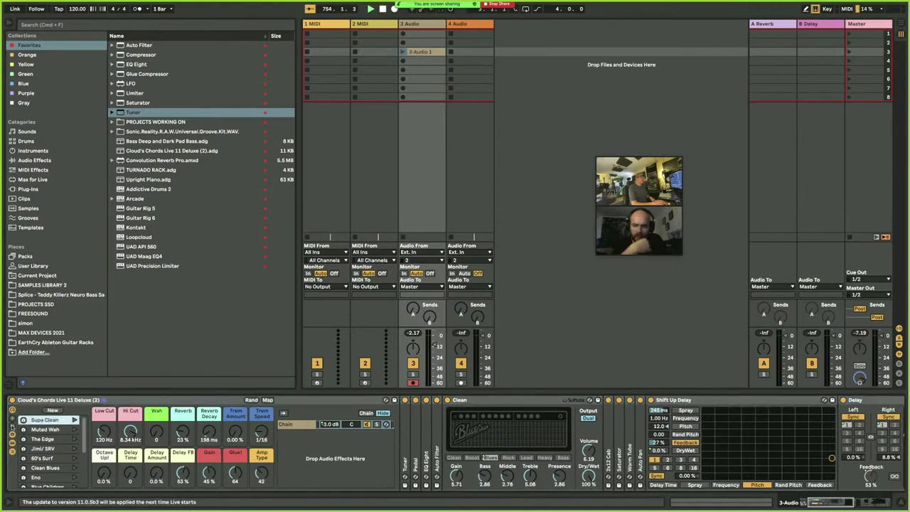
- Reduce the visible macro controls of the Cloud's Chords rack until only Low Cut remains
click(12, 427)
click(12, 426)
click(12, 427)
click(12, 427)
click(12, 427)
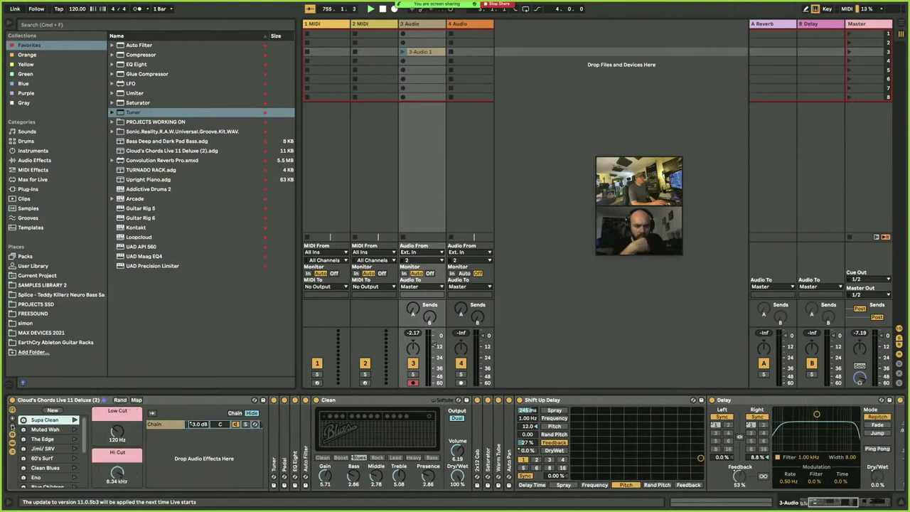
click(12, 426)
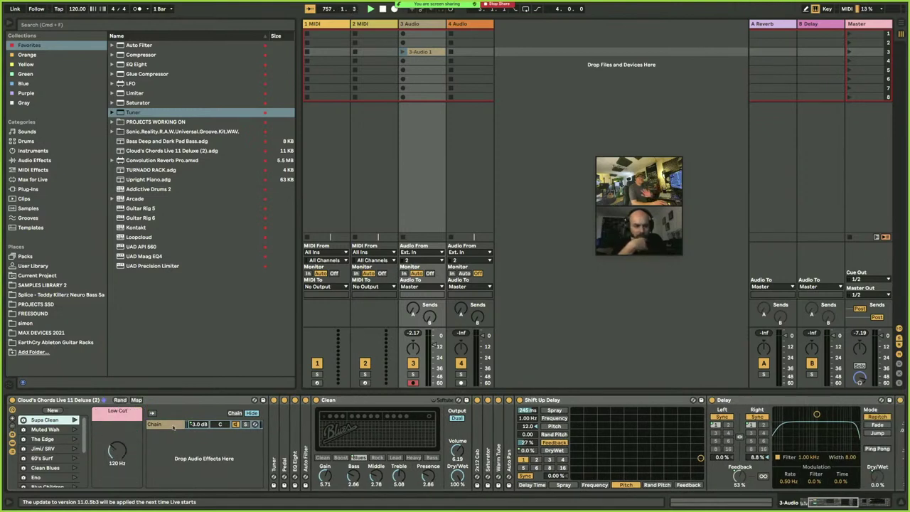
- Restore the Cloud's Chords rack to 16 visible macro controls, including Octave Up!, Cabinet Type and Chain Volume
click(12, 420)
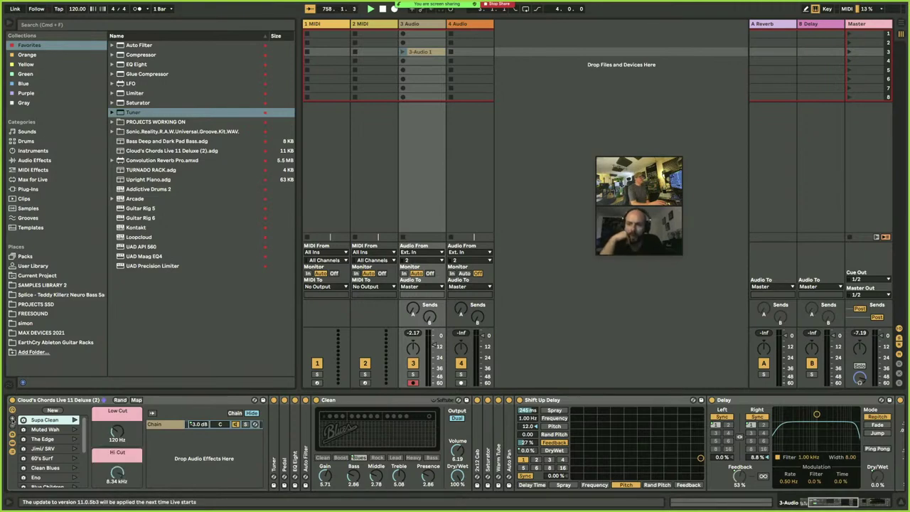
click(12, 420)
click(12, 420)
click(12, 421)
click(12, 420)
click(12, 420)
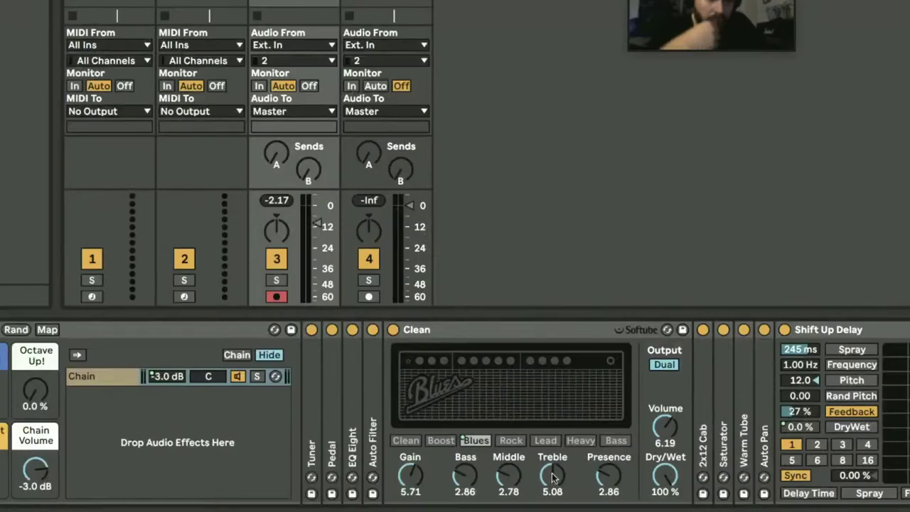
- Inspect the macro mapping options for the Clean amp's Treble control and look through the rack's list of macro variations
right_click(556, 476)
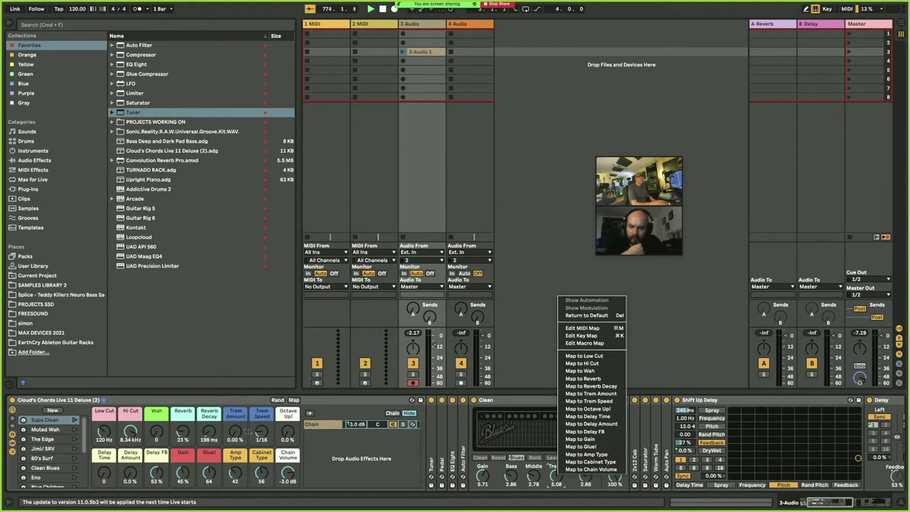
click(261, 432)
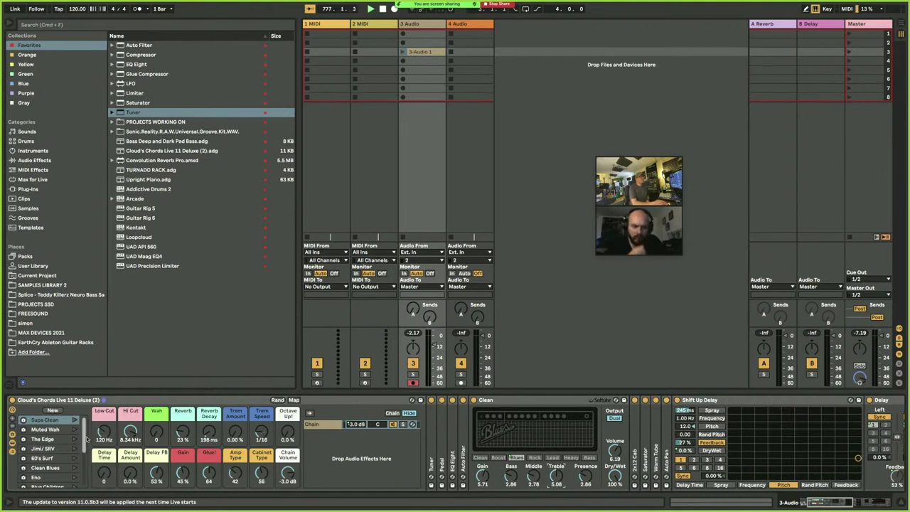
scroll(87, 440, down, 3)
scroll(92, 431, up, 3)
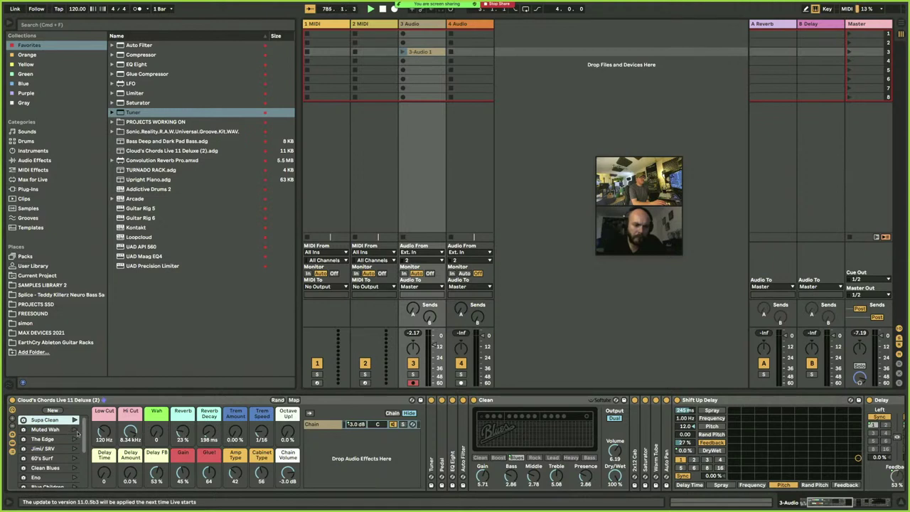
- Audition the Muted Wah, Supa Clean, The Edge and Jimi/ SRV macro variations of the rack one after another
click(74, 430)
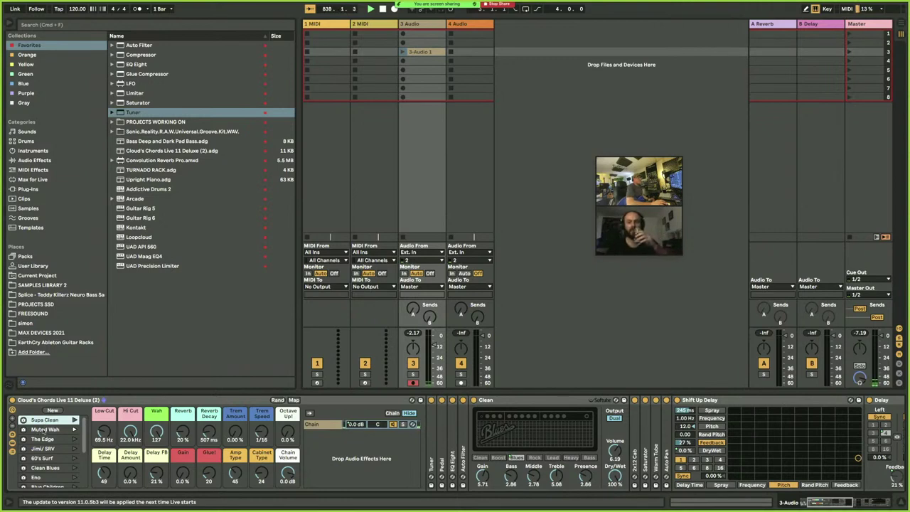
click(75, 420)
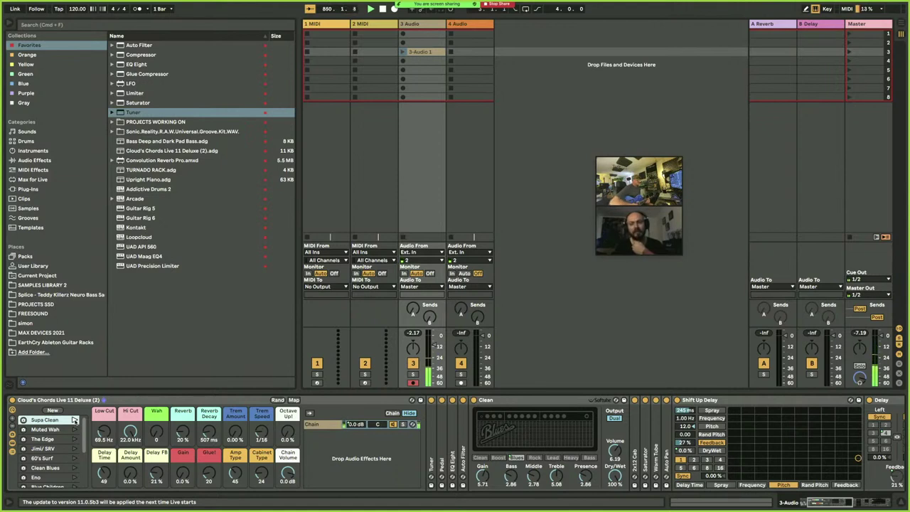
click(74, 430)
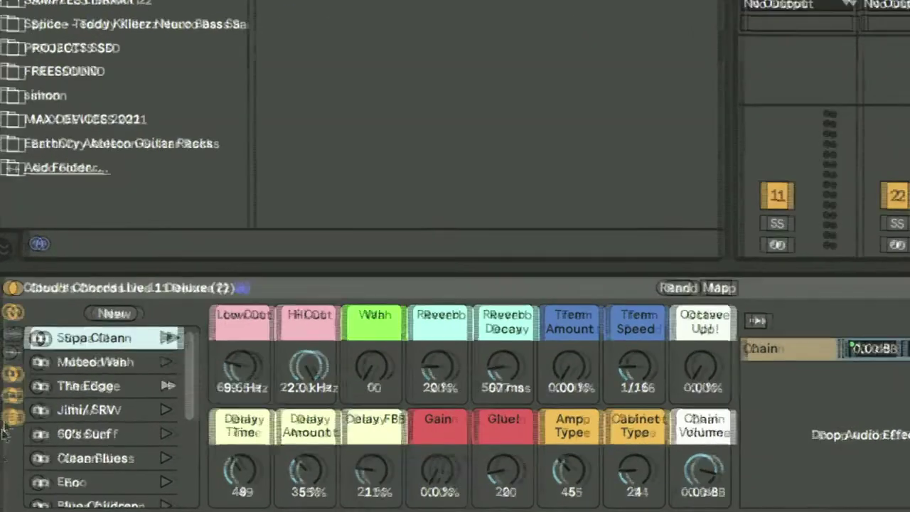
click(135, 386)
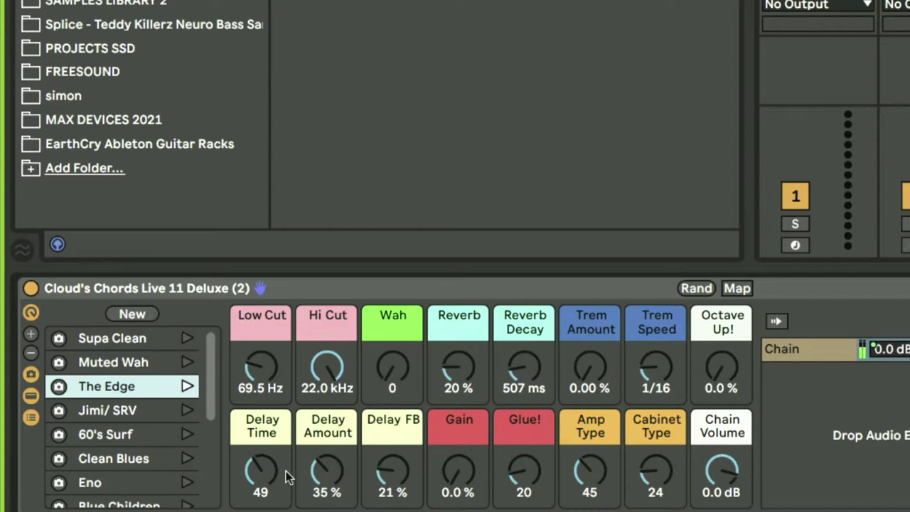
click(121, 416)
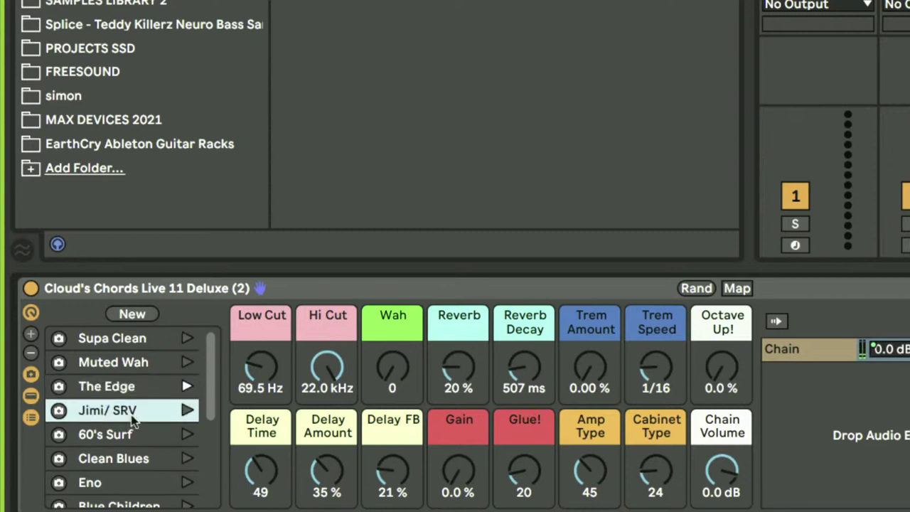
click(190, 412)
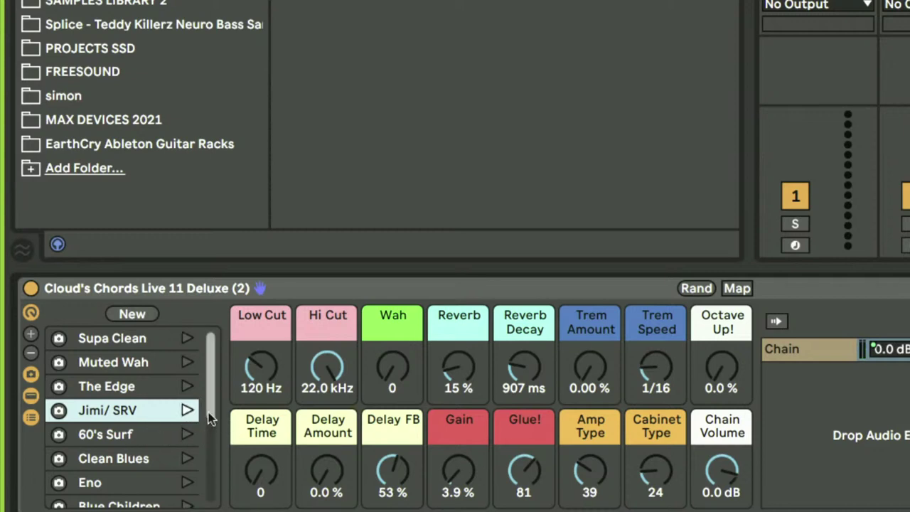
- Audition the 60's Surf, Clean Blues and Eno macro variations of the rack
scroll(177, 393, down, 3)
click(175, 383)
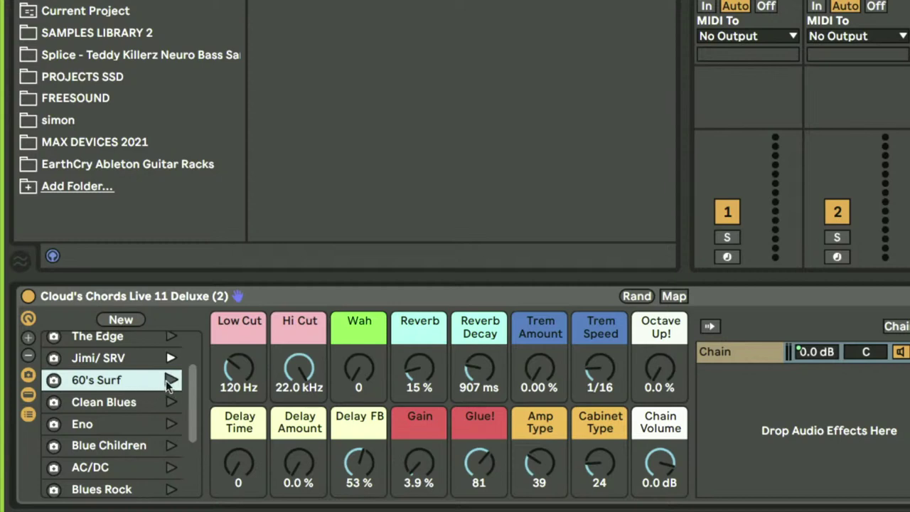
click(171, 380)
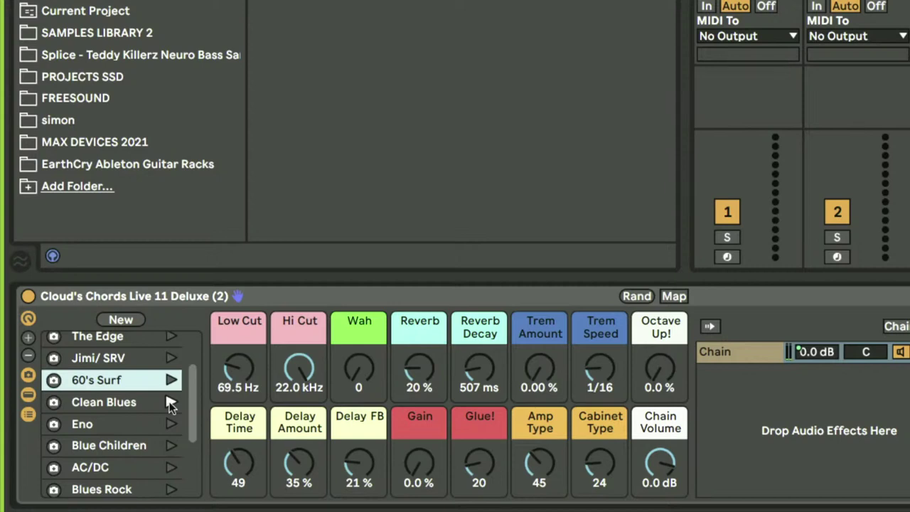
click(109, 403)
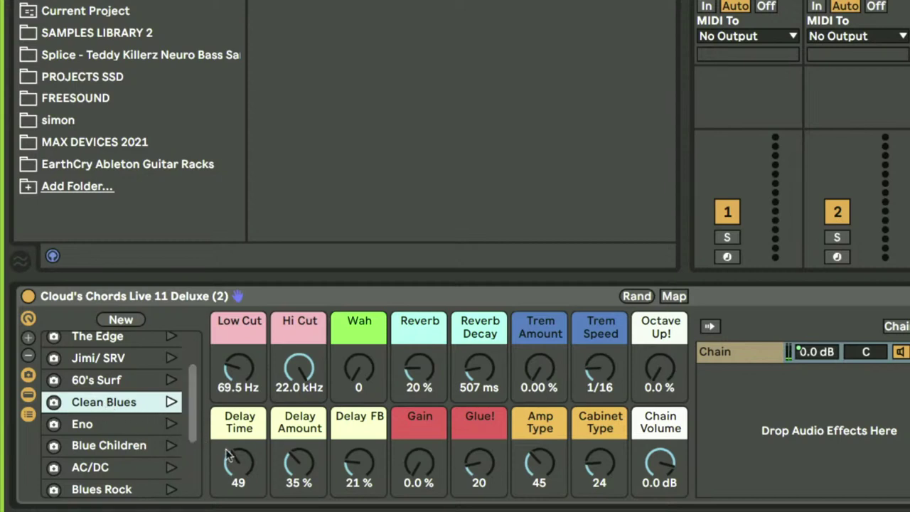
click(153, 424)
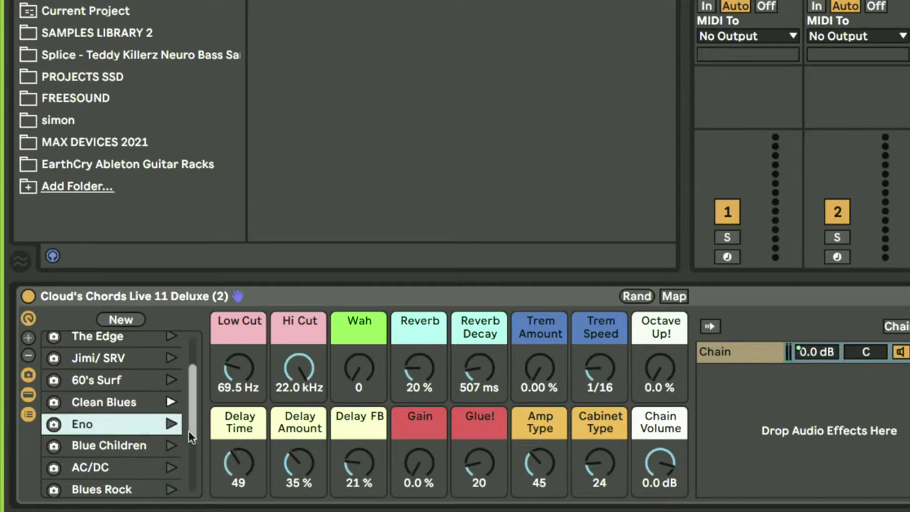
click(171, 424)
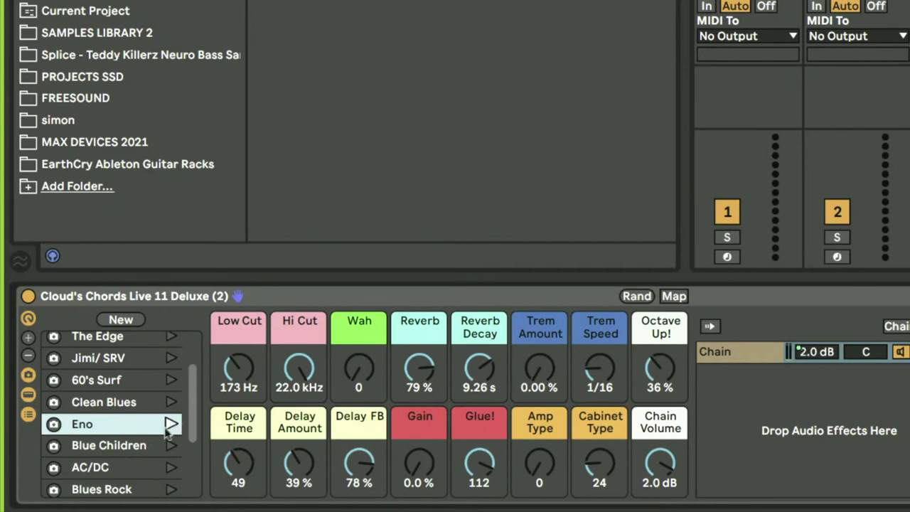
- Recall the Blue Children macro variation and lower the Reverb macro to 8.7 %
click(171, 445)
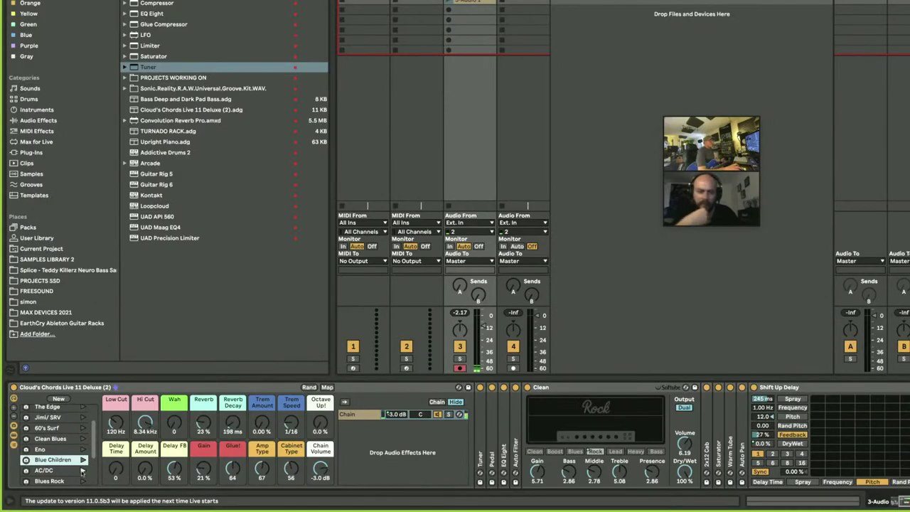
click(82, 462)
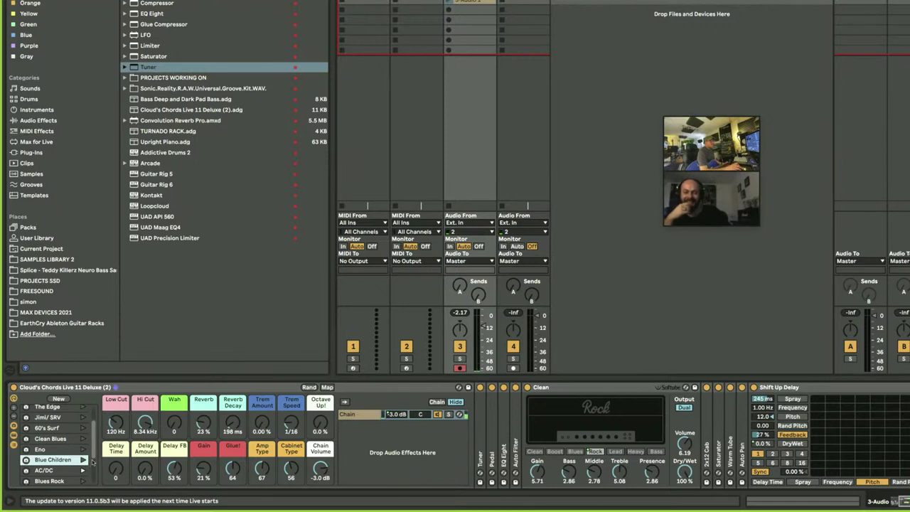
scroll(93, 466, down, 3)
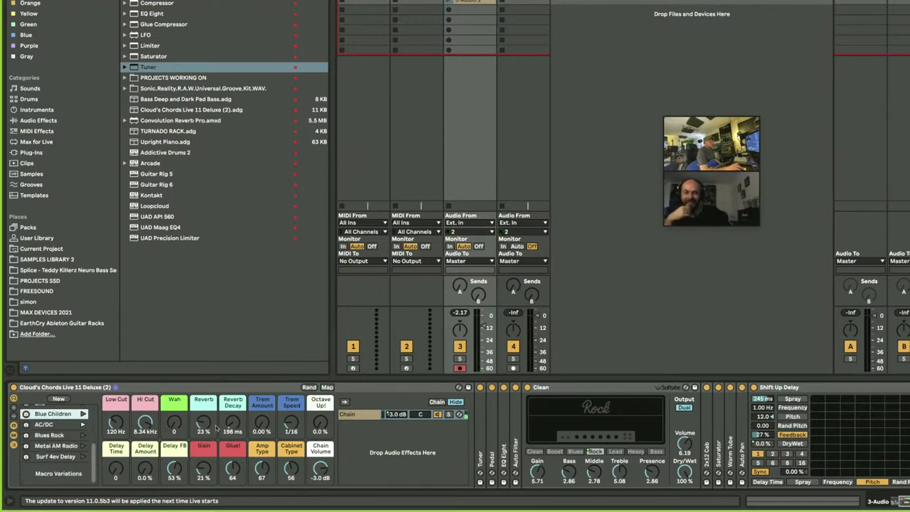
drag(204, 422, 204, 437)
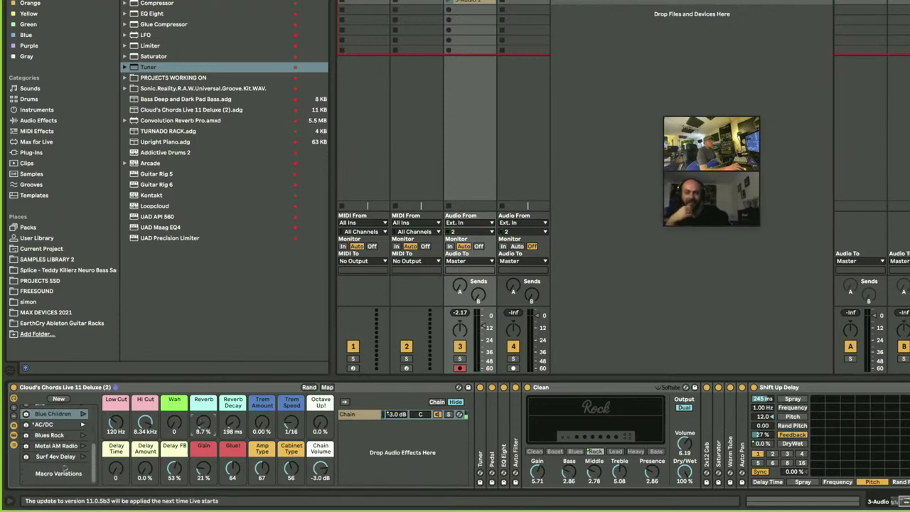
scroll(56, 441, up, 2)
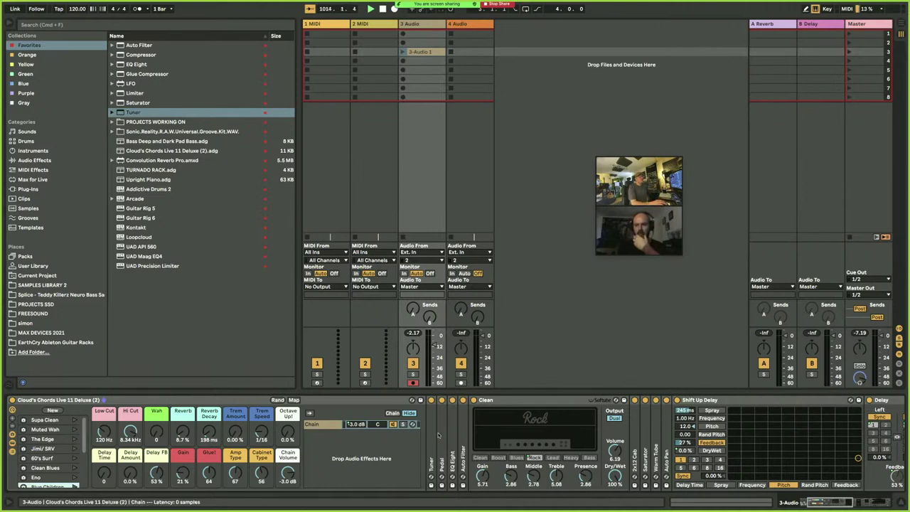
- Unfold the Pedal device in the rack's chain and reset the playback position to the start of the set
double_click(442, 401)
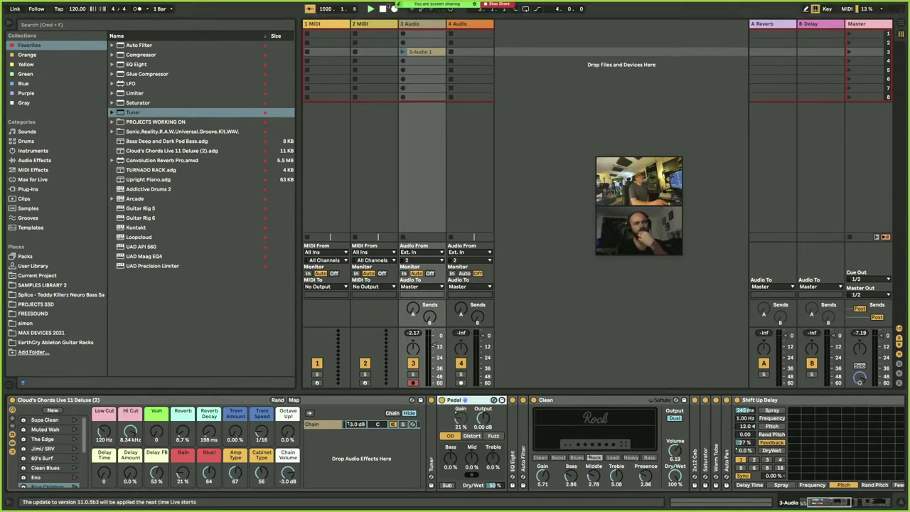
mouse_move(844, 4)
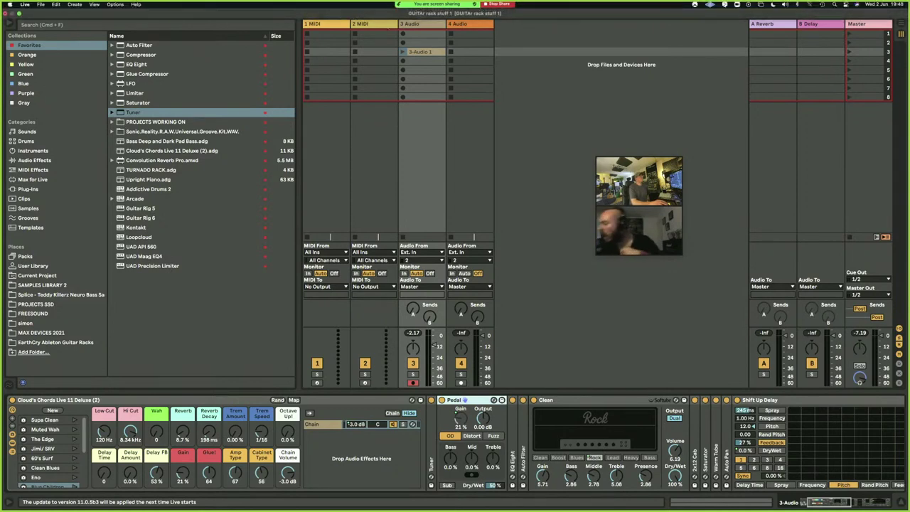
double_click(381, 10)
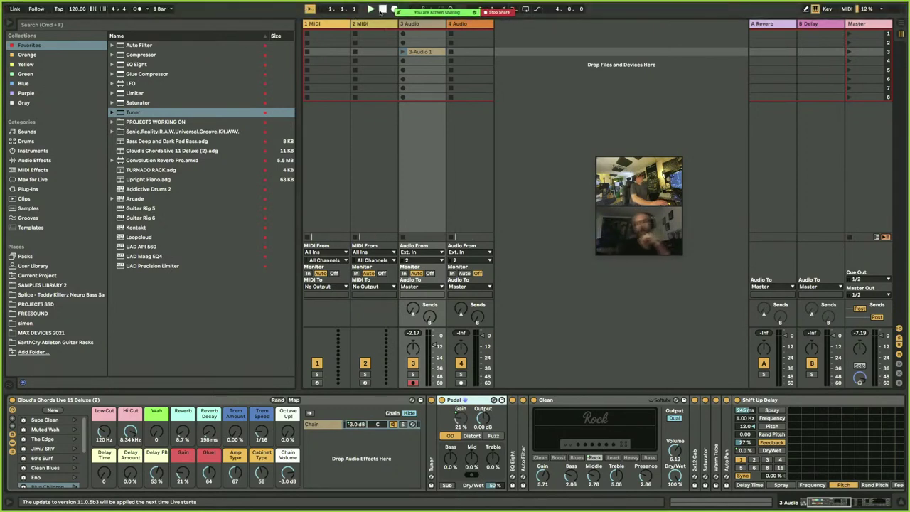
- Open the recent Live Set whose name starts with "120bpm boom son 30 jam test", discarding the changes to "GUITAr rack stuff 1"
click(41, 4)
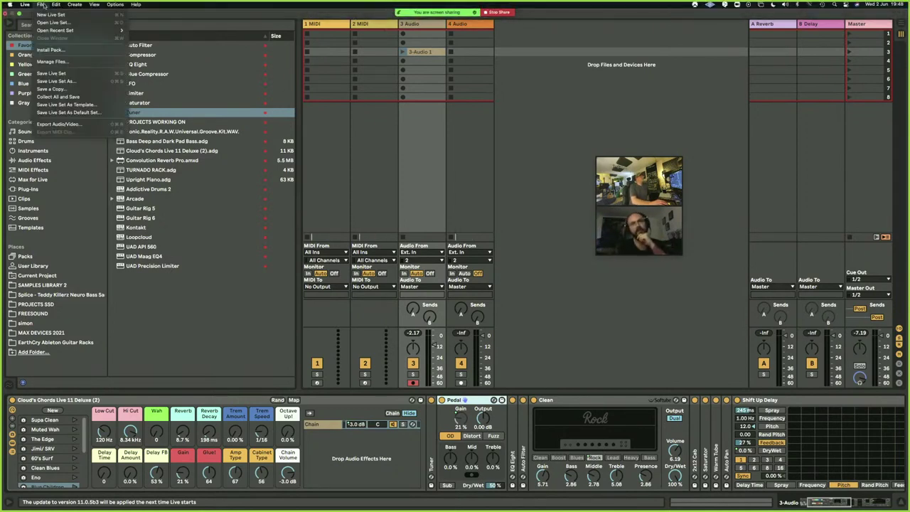
mouse_move(64, 30)
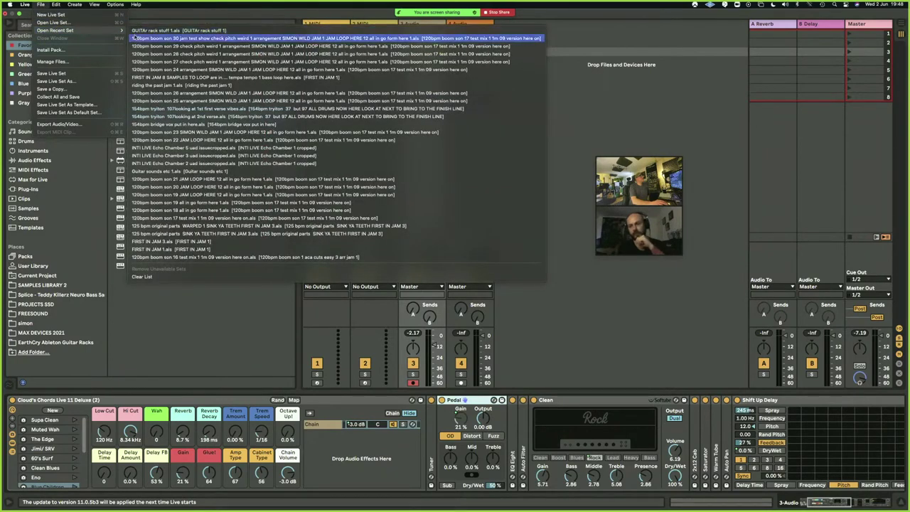
click(163, 38)
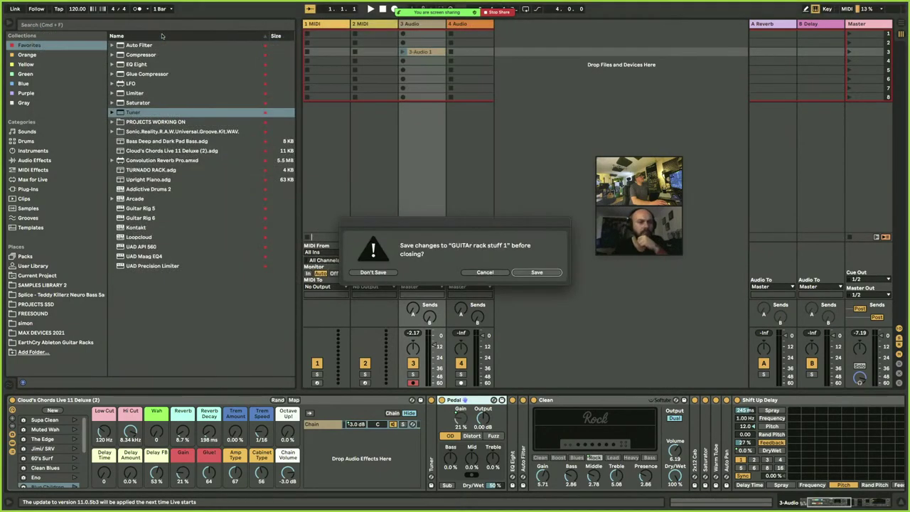
click(375, 272)
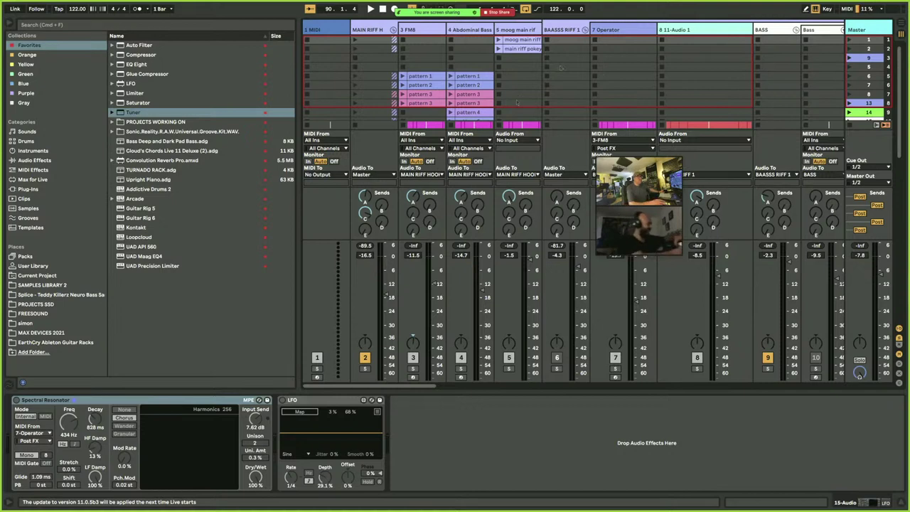
- Enlarge the visible Session View by moving the video-call thumbnails aside and hiding the browser and device view
drag(645, 151, 765, 5)
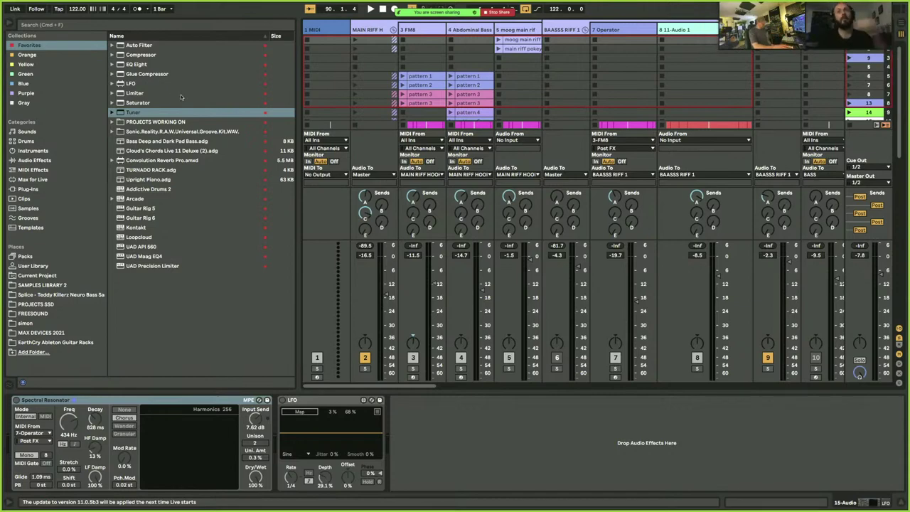
click(315, 95)
key(super+alt+b)
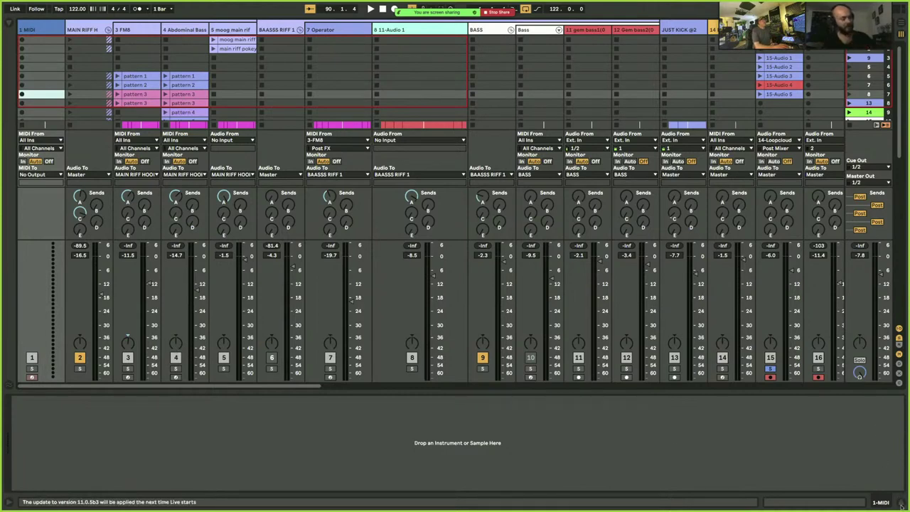
click(899, 500)
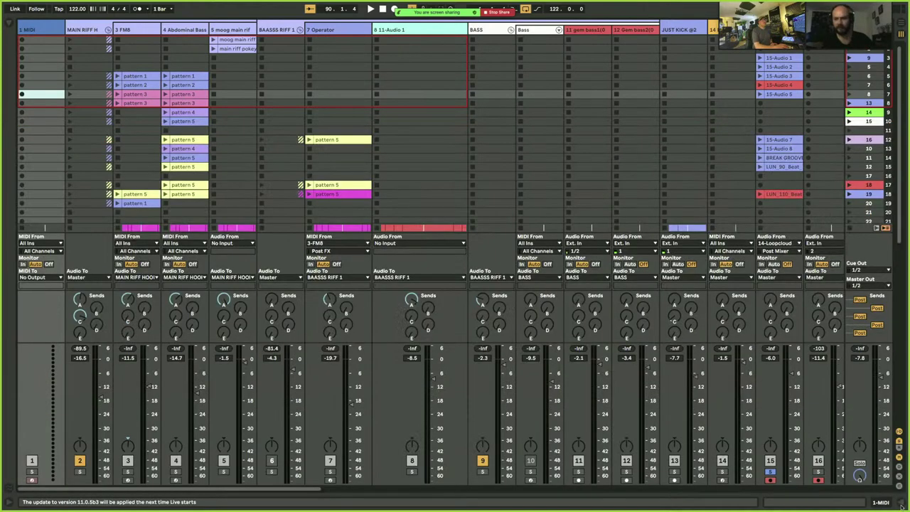
- Fold the BAASSS RIFF 1 and MAIN RIFF H group tracks
click(299, 29)
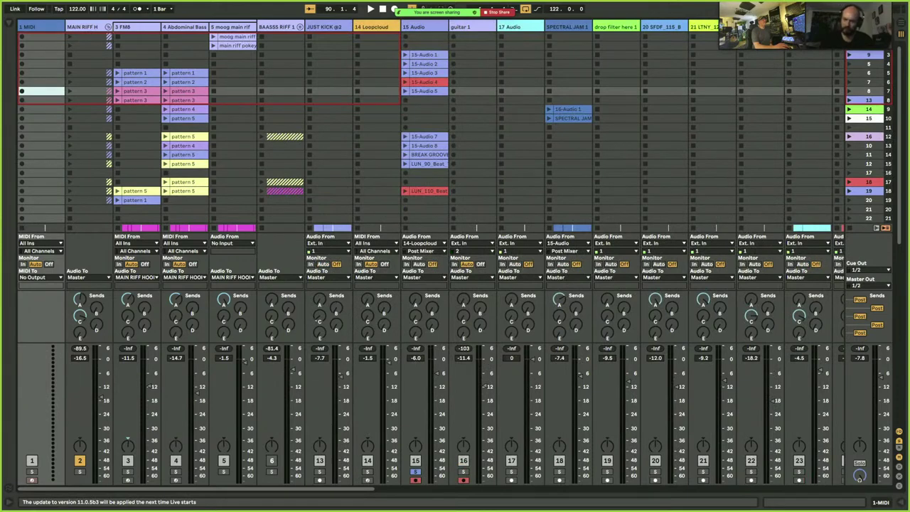
click(108, 27)
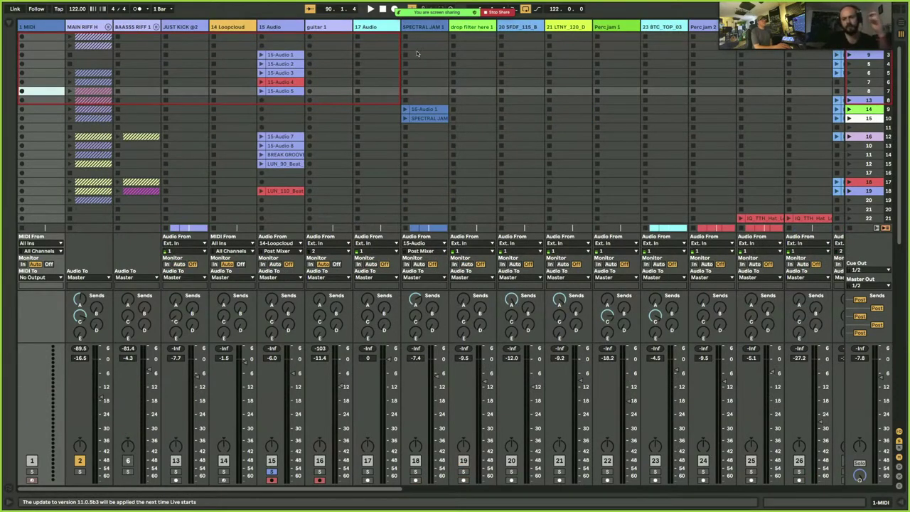
click(395, 29)
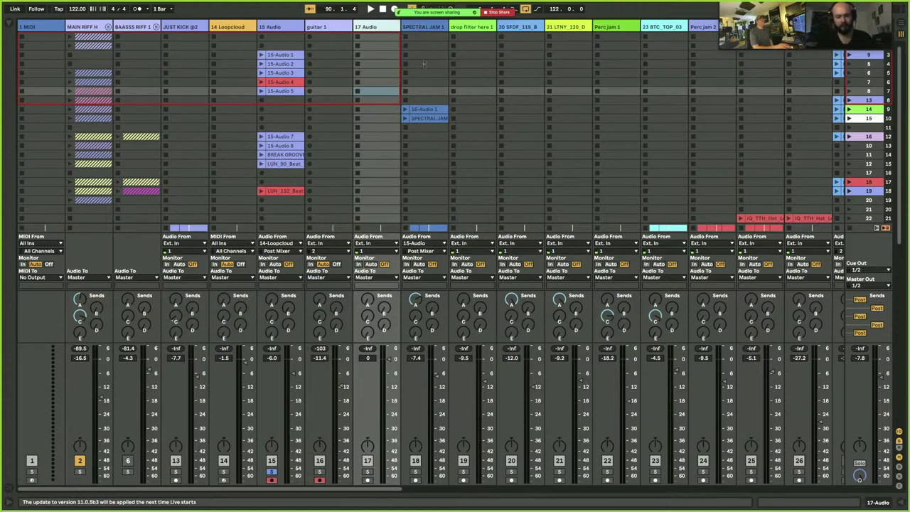
scroll(532, 226, down, 1)
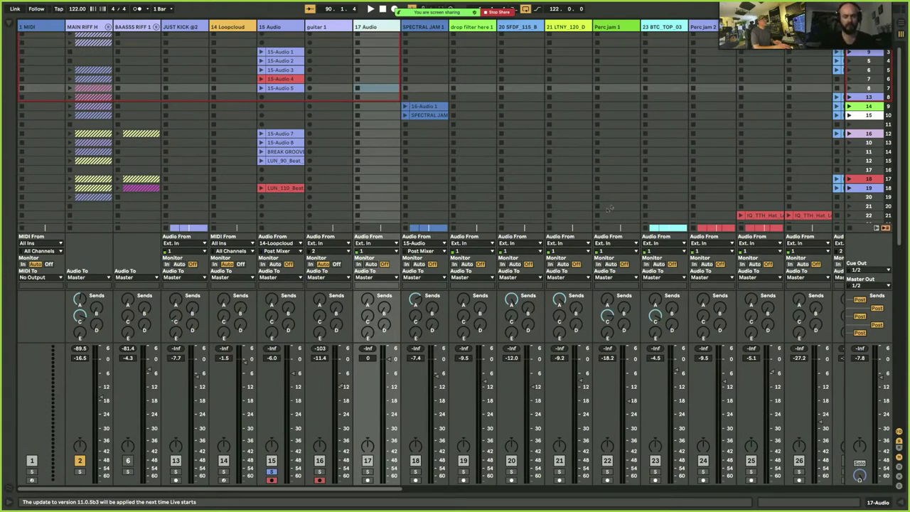
click(394, 117)
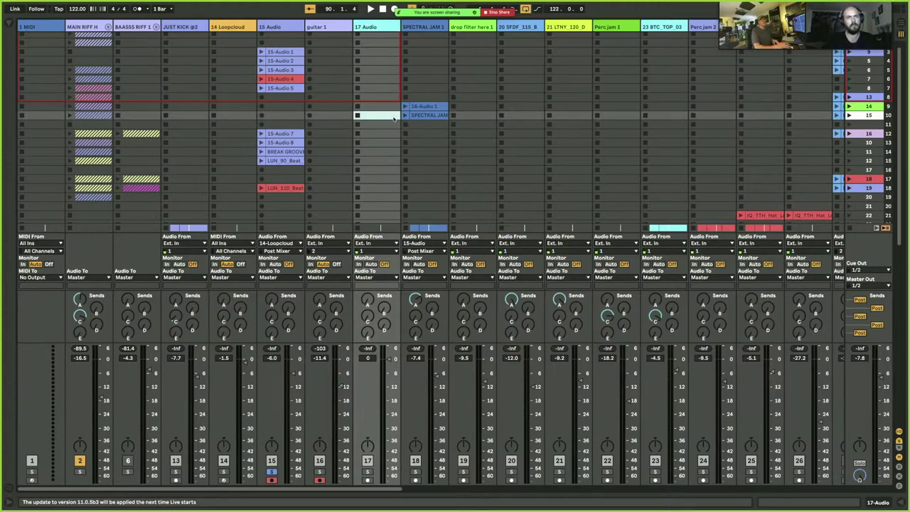
scroll(403, 111, down, 3)
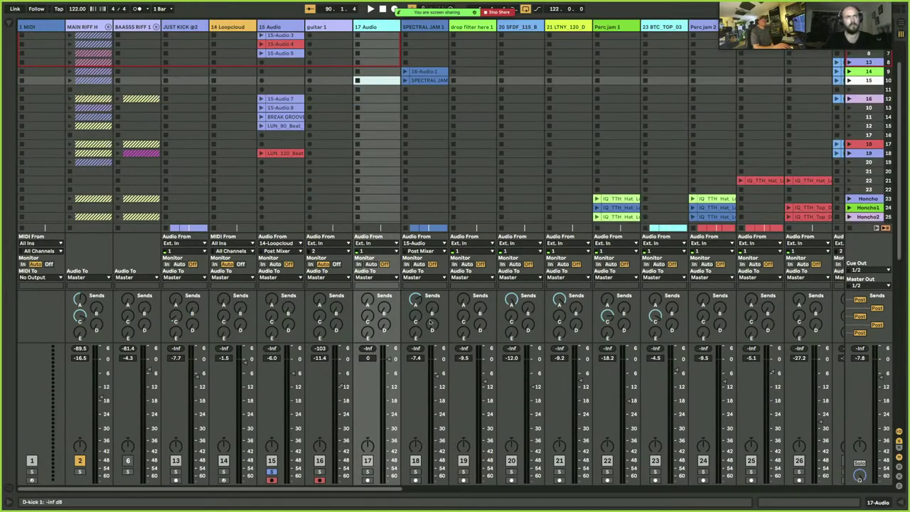
- Switch to the Arrangement View and hide the browser
key(Tab)
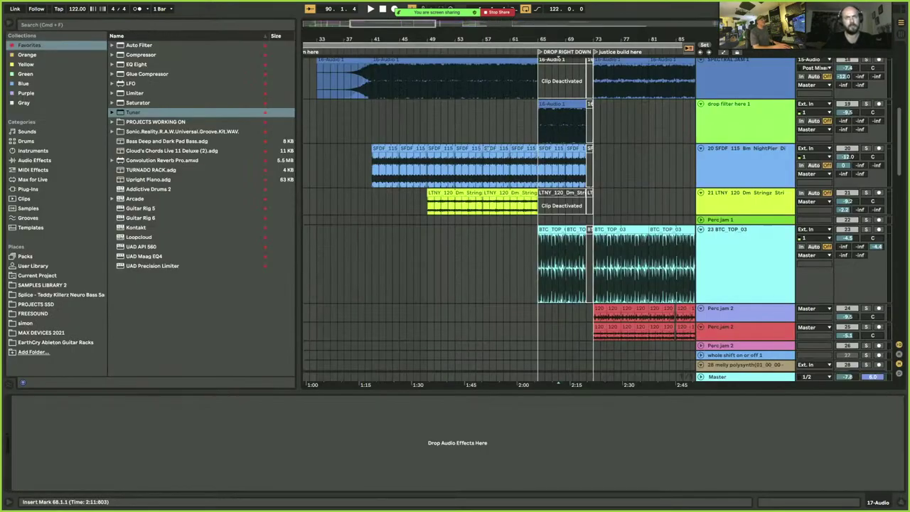
key(super+alt+b)
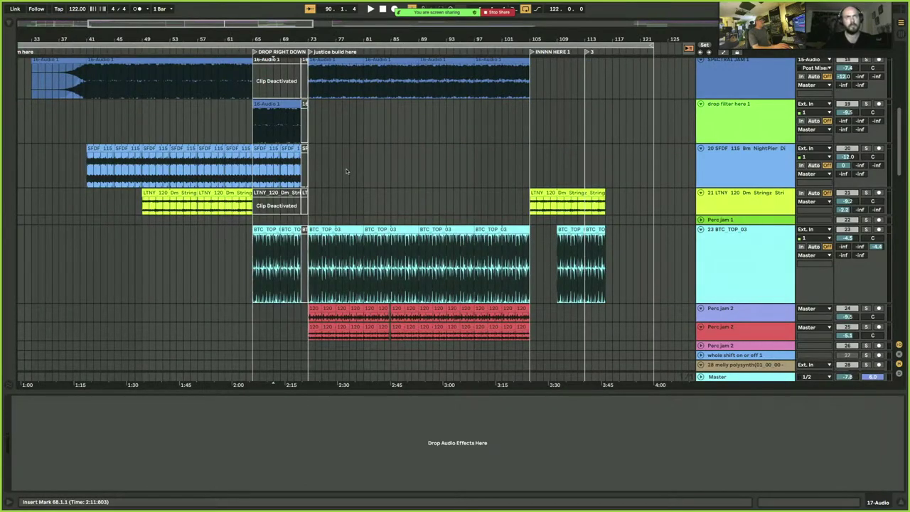
- Solo the SPECTRAL JAM 1 track and play it back from bar 38
scroll(346, 173, up, 2)
scroll(308, 179, up, 5)
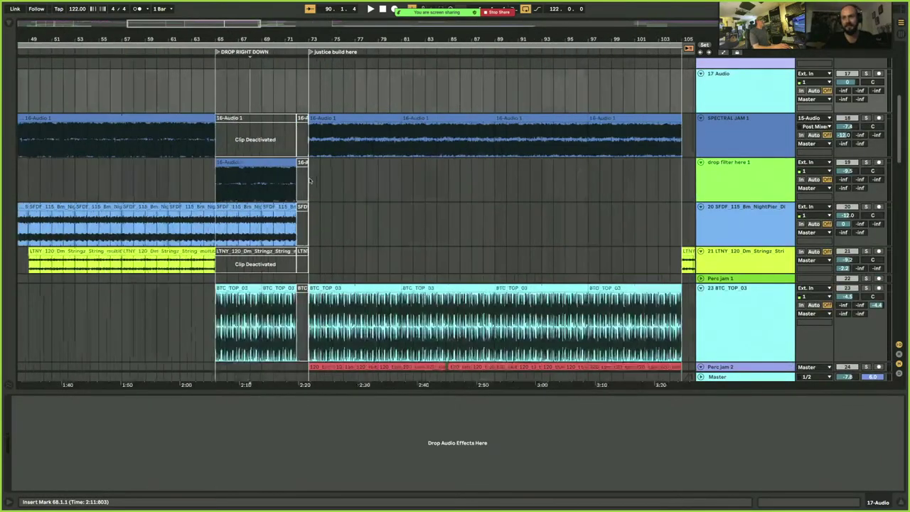
drag(249, 87, 557, 95)
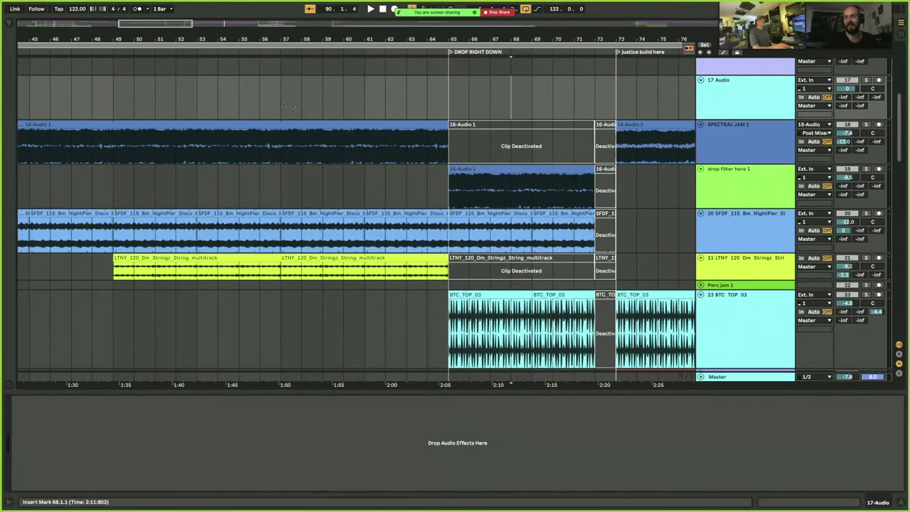
drag(284, 107, 583, 125)
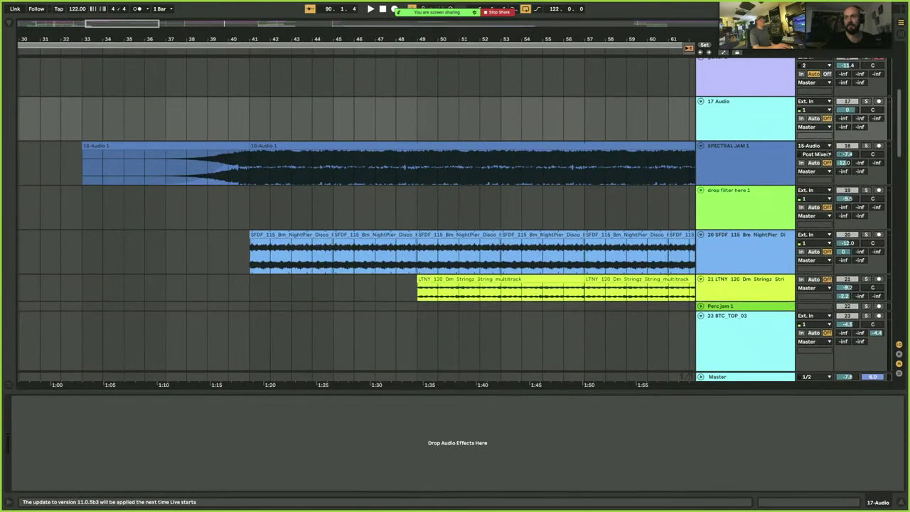
click(866, 145)
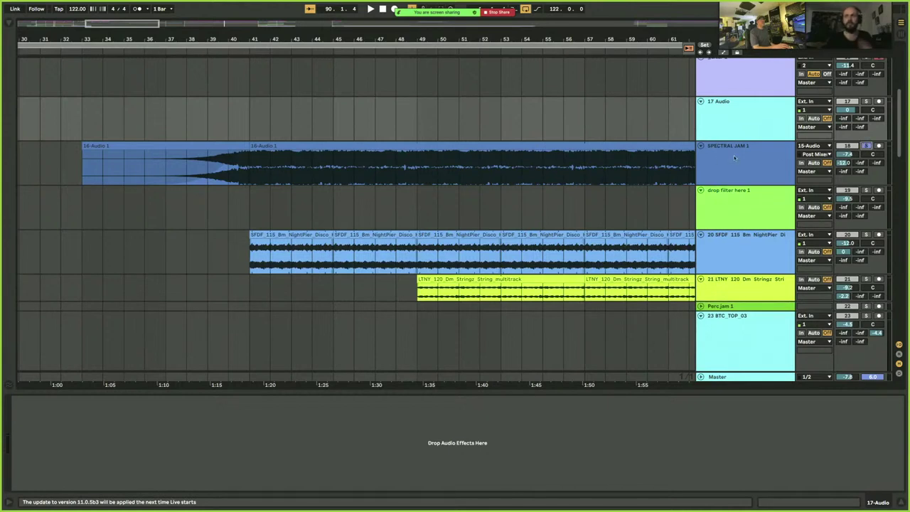
click(193, 168)
key(space)
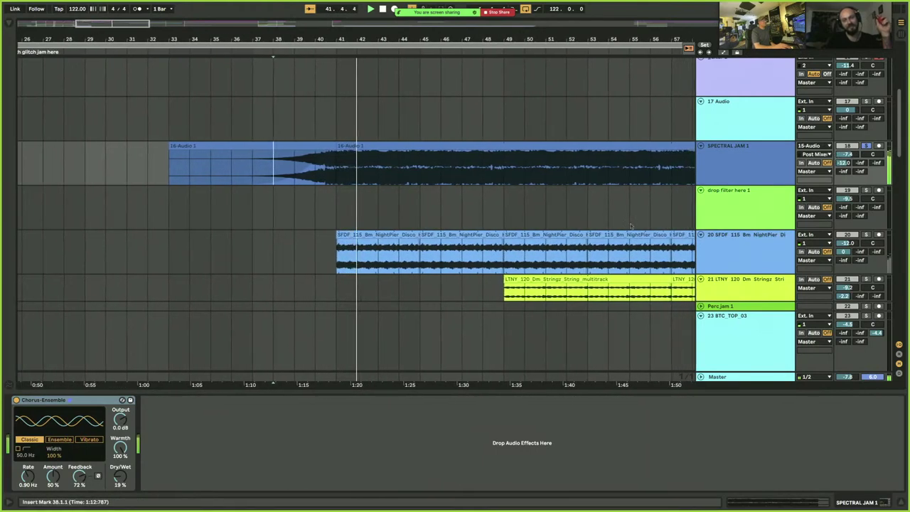
scroll(640, 214, down, 2)
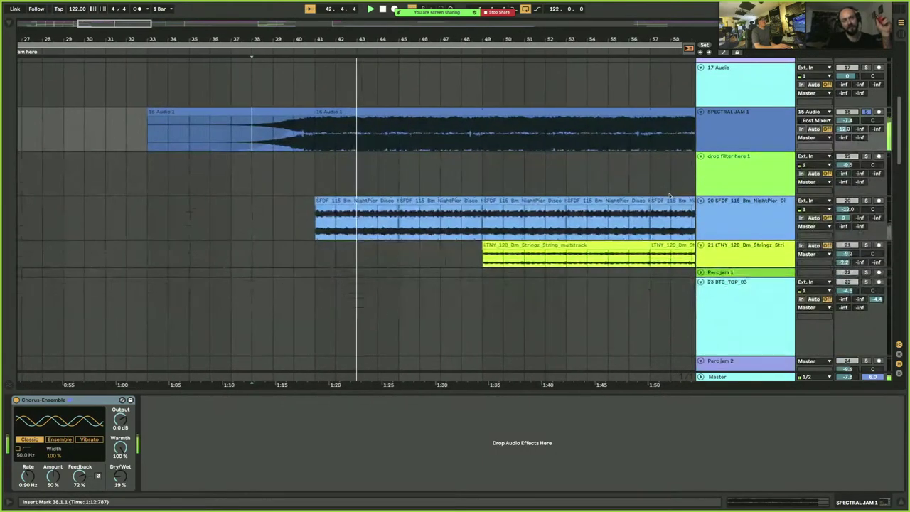
scroll(670, 195, down, 1)
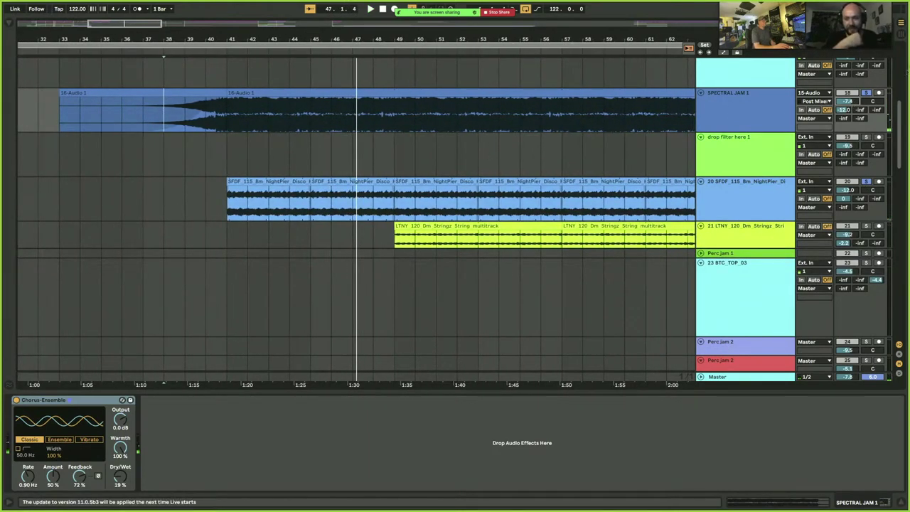
- Unsolo SPECTRAL JAM 1 and, during playback from bar 38, set the track 20 SFDF_115 volume to -5.2 dB
click(866, 92)
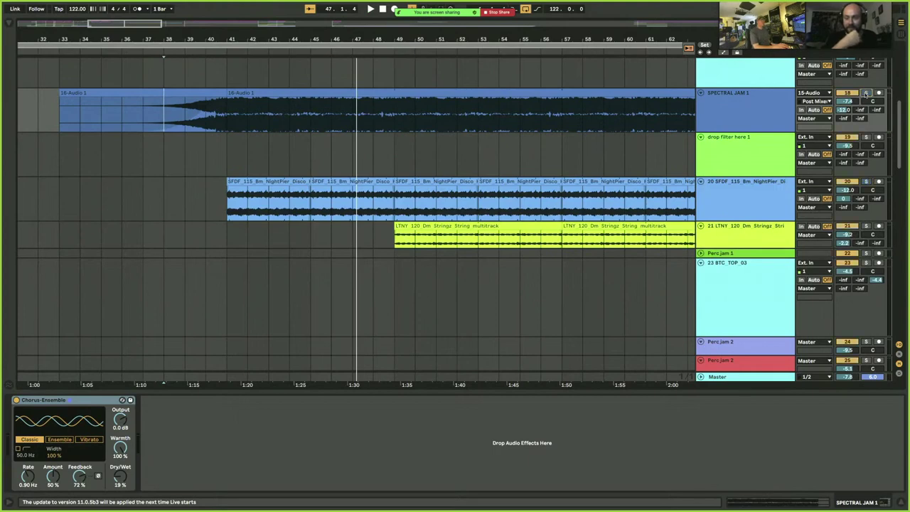
key(space)
key(space)
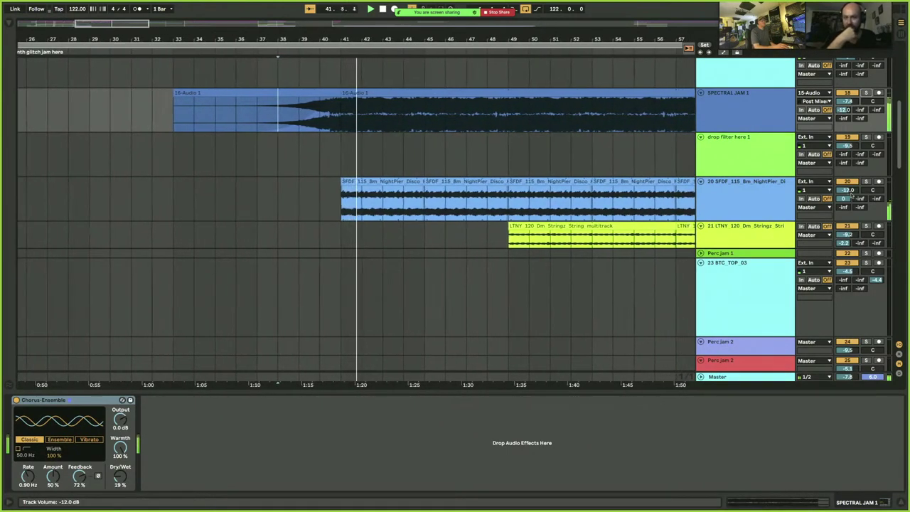
drag(848, 190, 848, 180)
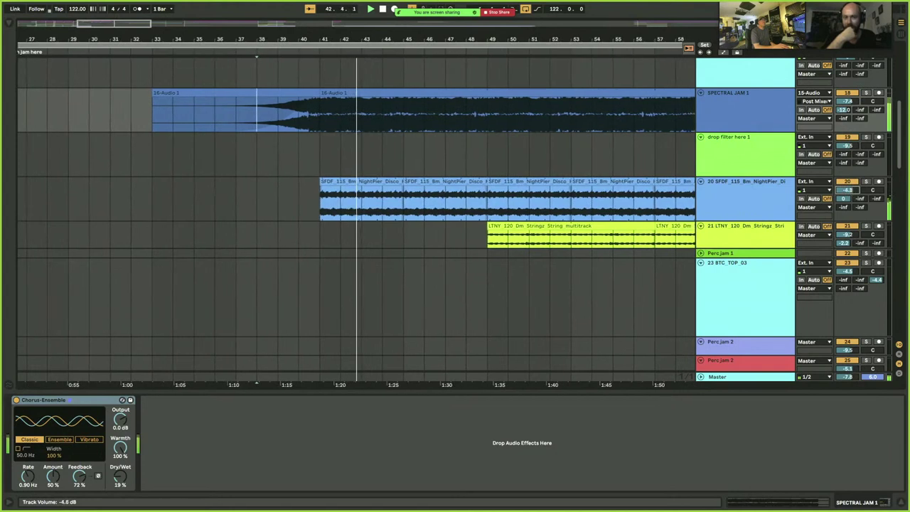
click(463, 170)
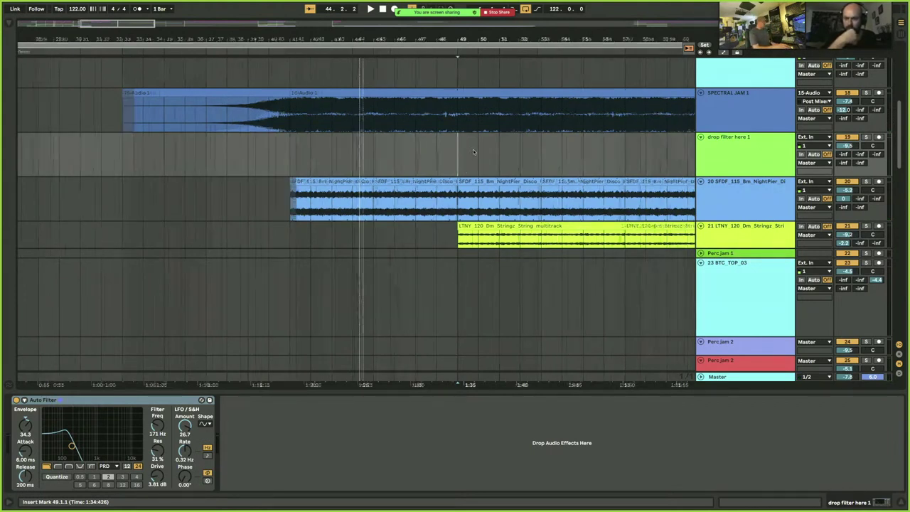
- Open the details of the 16-Audio 1 clip at bar 73 on the SPECTRAL JAM 1 track
scroll(474, 149, down, 5)
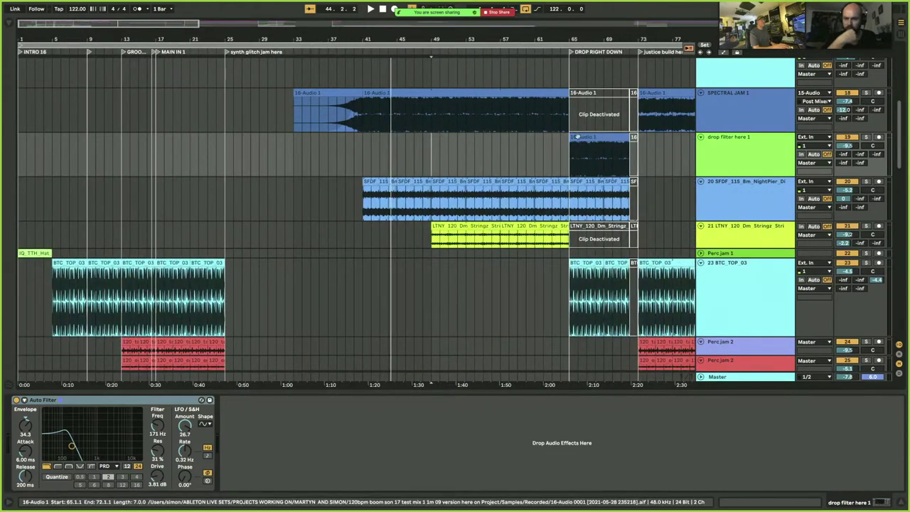
scroll(546, 140, right, 5)
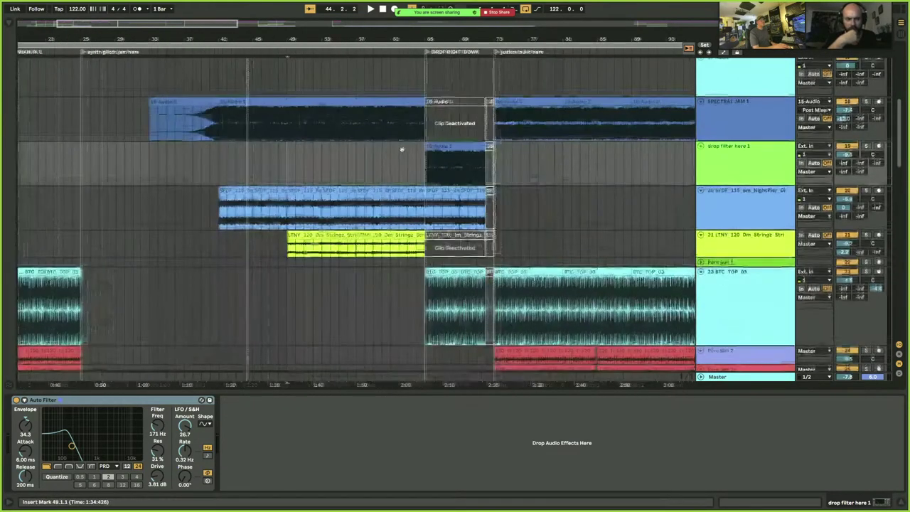
click(517, 102)
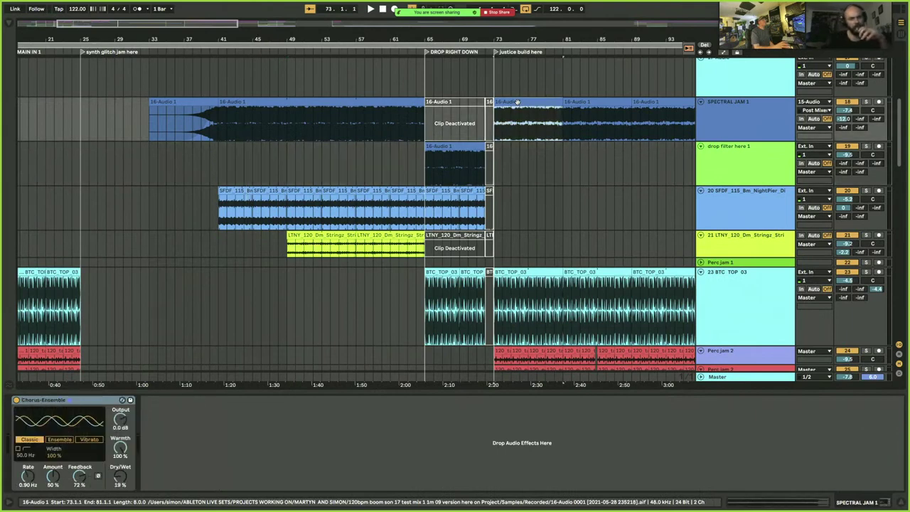
double_click(517, 102)
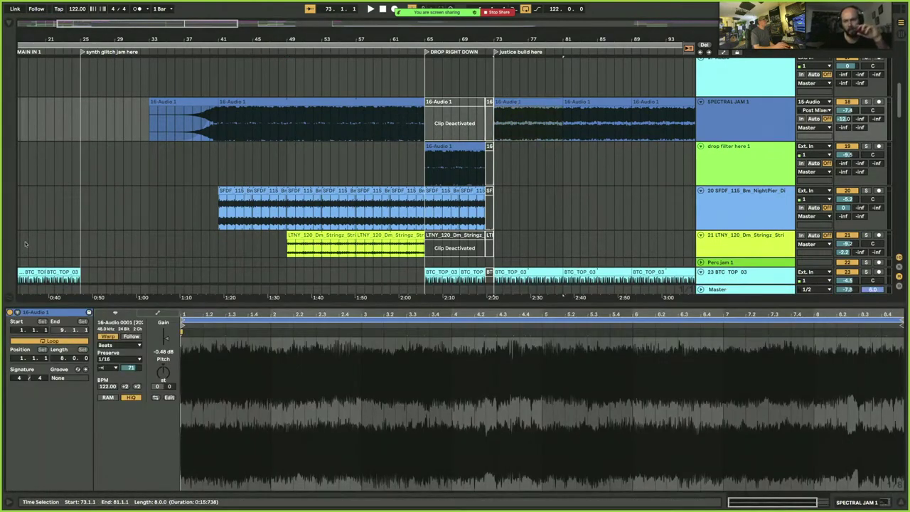
click(518, 117)
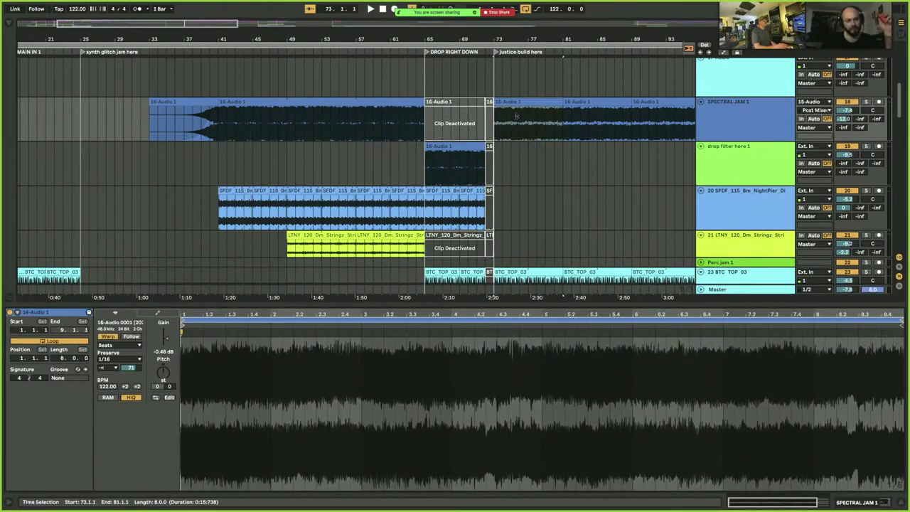
- Play the soloed SPECTRAL JAM 1 from bar 73 while varying the clip's Beats transient envelope through 15 and 13, ending at 54
key(space)
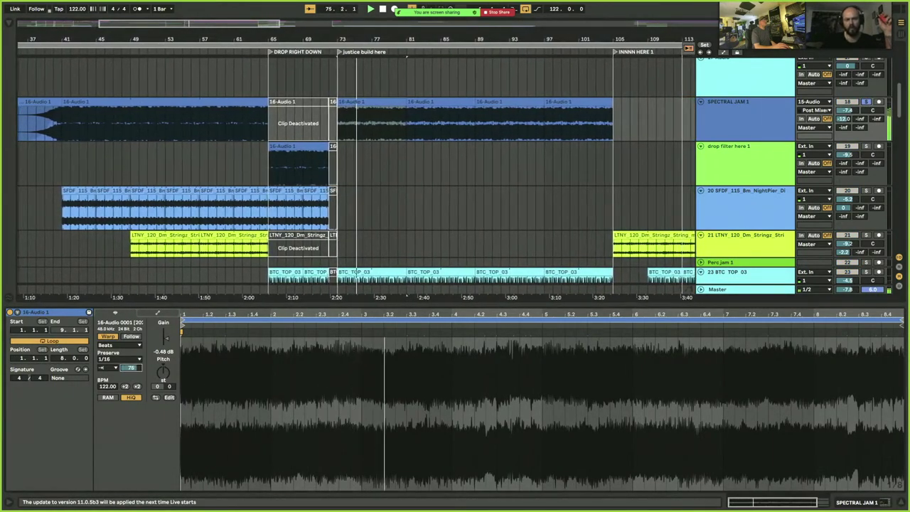
text(15)
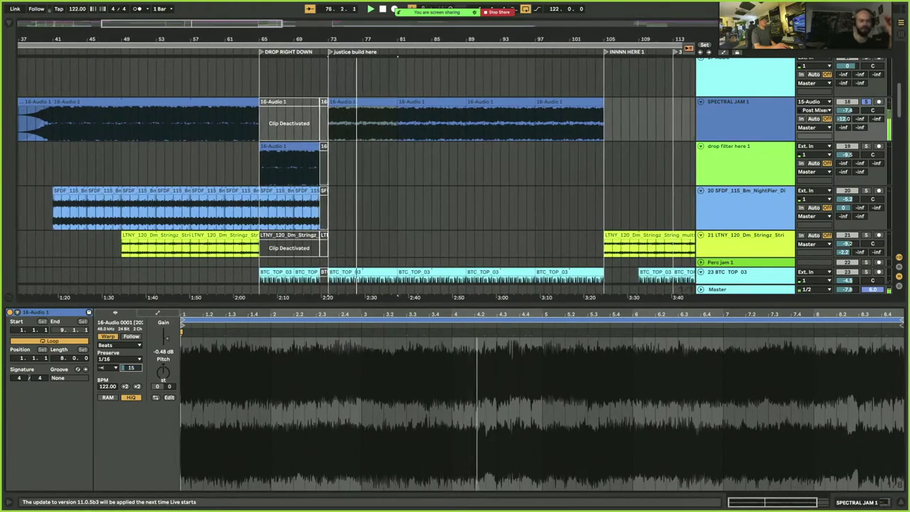
text(0)
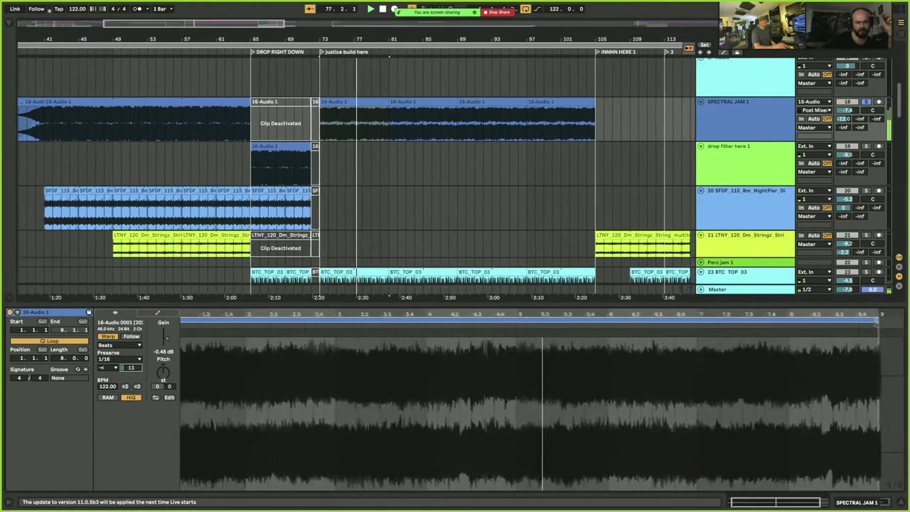
text(64)
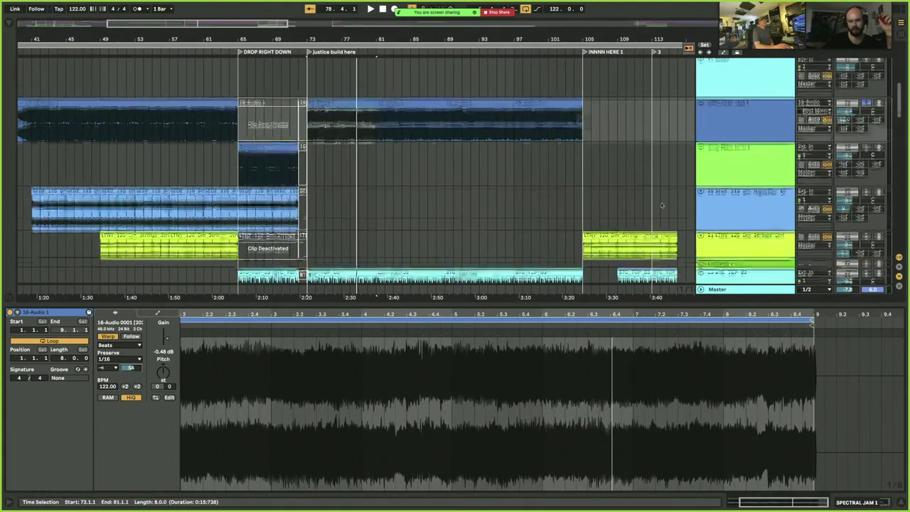
scroll(662, 178, up, 3)
key(Tab)
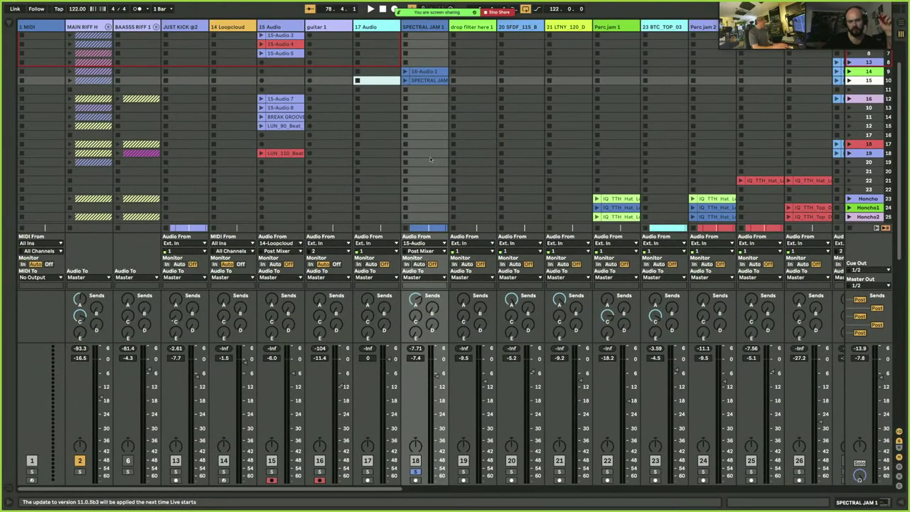
key(Tab)
- Unfold the BAASSS RIFF 1 group track in the arrangement
scroll(419, 163, up, 5)
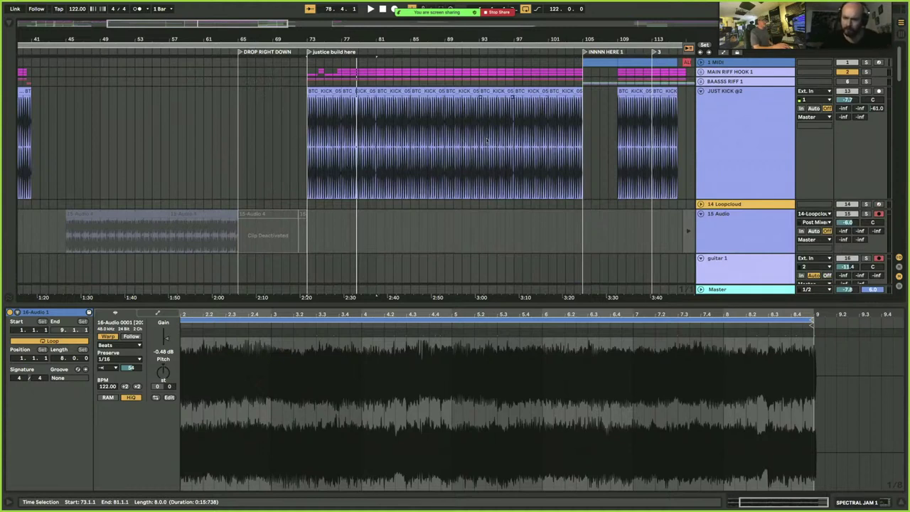
key(minus)
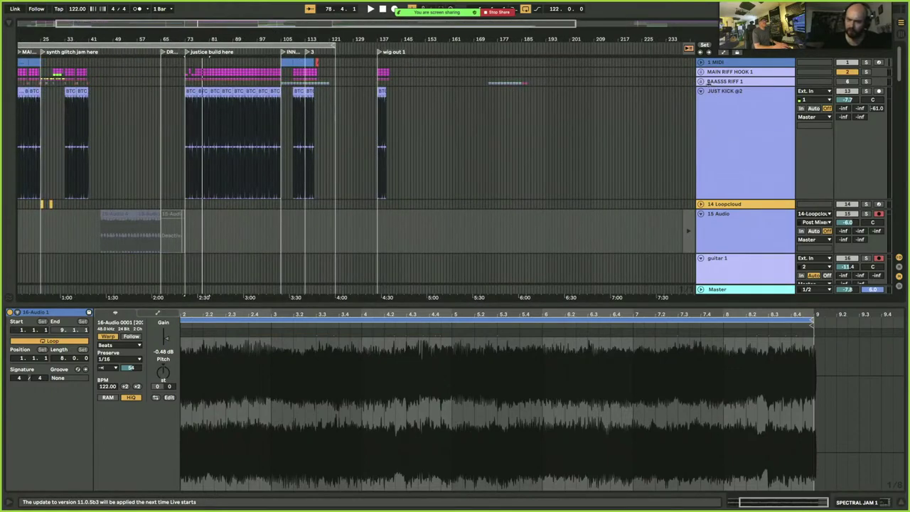
click(701, 82)
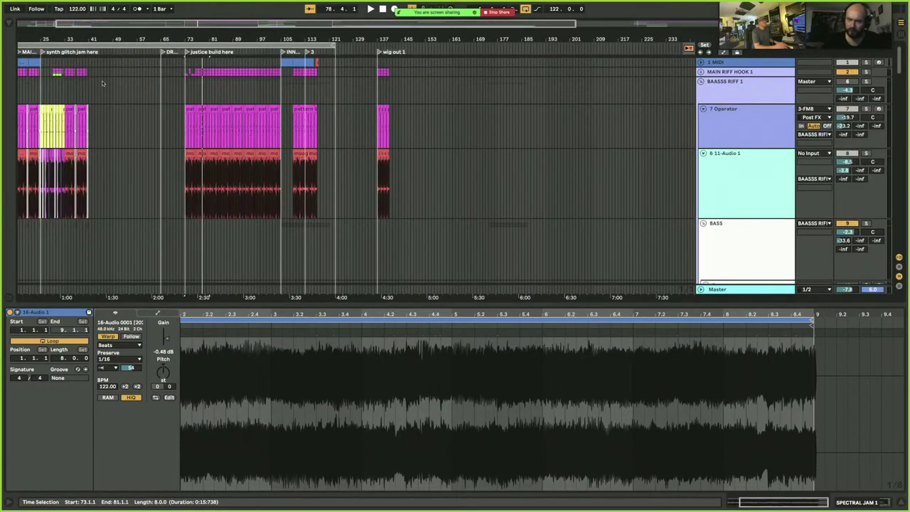
- Play the soloed 7 Operator track from bar 9 with its pattern 5 clip open, and select the track
key(plus)
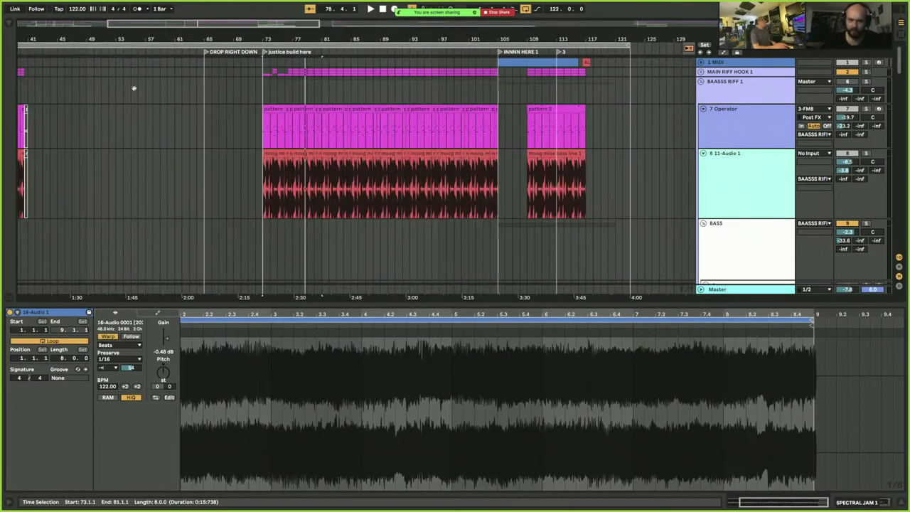
scroll(133, 88, left, 10)
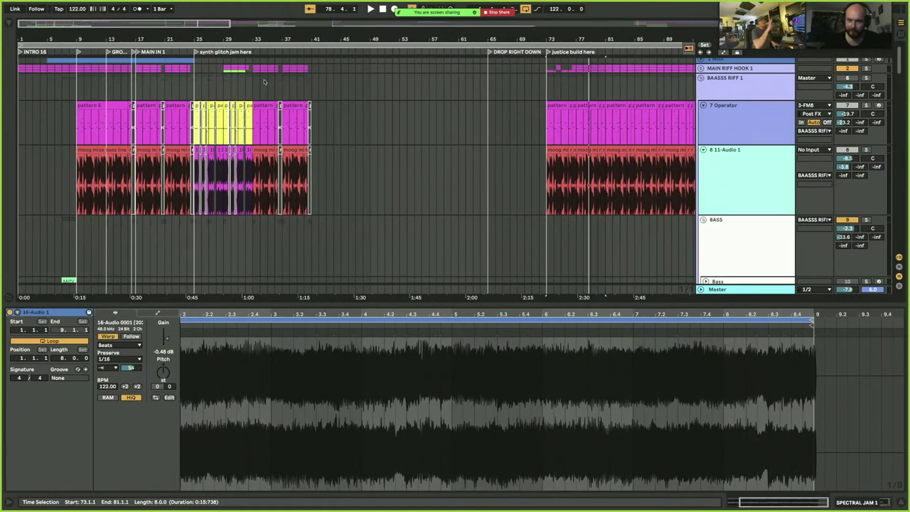
scroll(199, 162, up, 1)
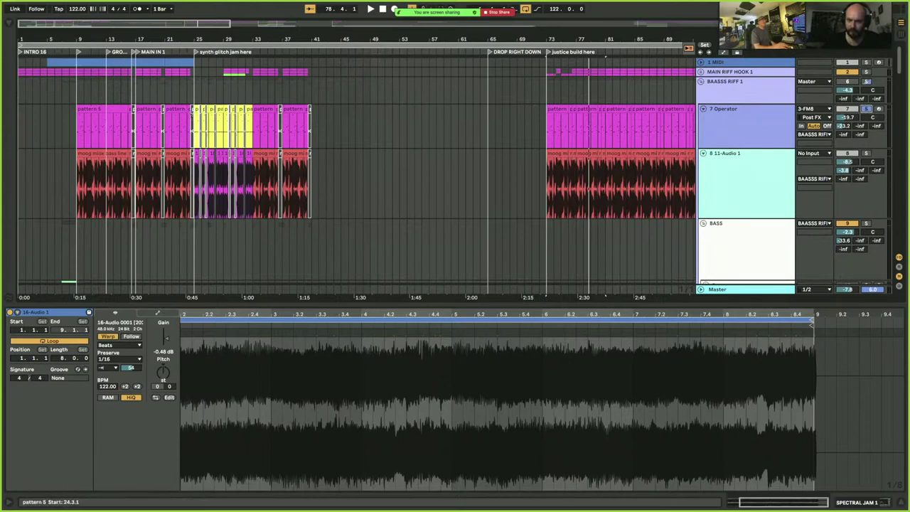
click(80, 142)
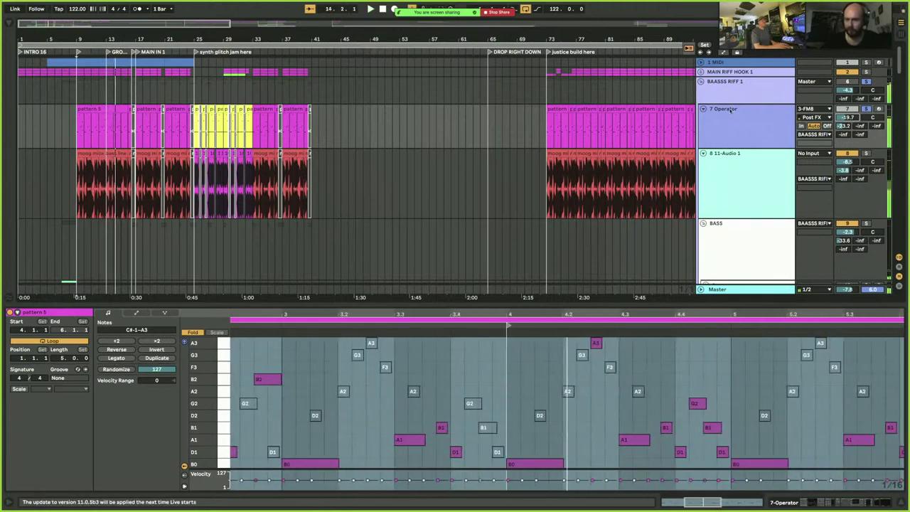
click(714, 133)
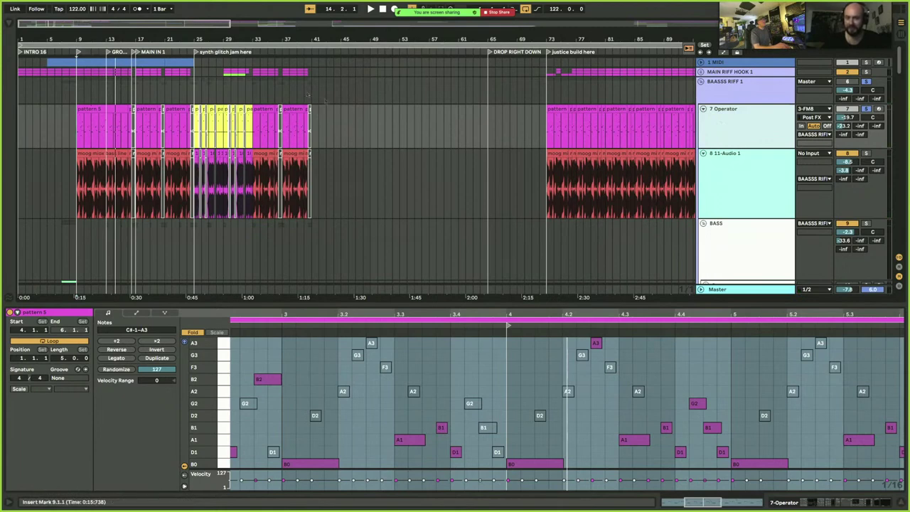
- Loop bars 17 to 25 of the BAASSS RIFF 1 group and show the 7 Operator track's devices
drag(137, 99, 190, 101)
key(super+a)
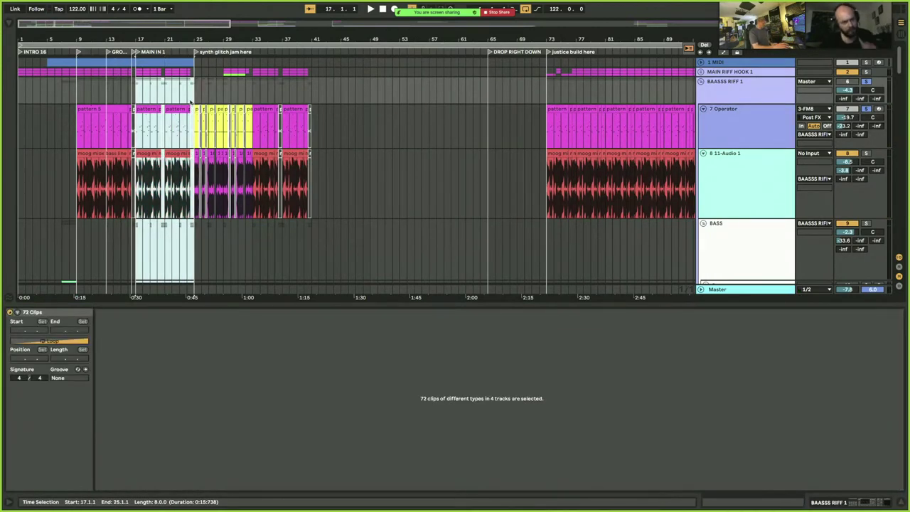
click(746, 119)
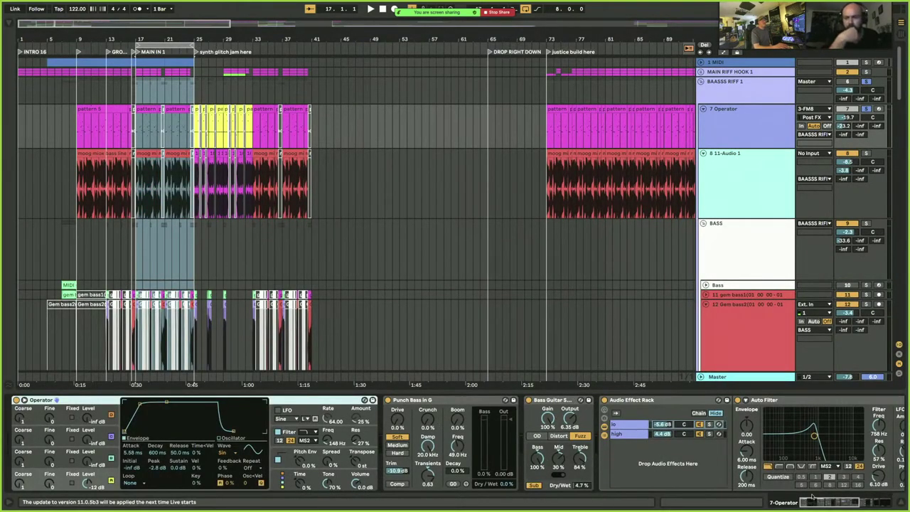
mouse_move(813, 503)
mouse_down()
mouse_move(890, 506)
mouse_move(798, 507)
mouse_up()
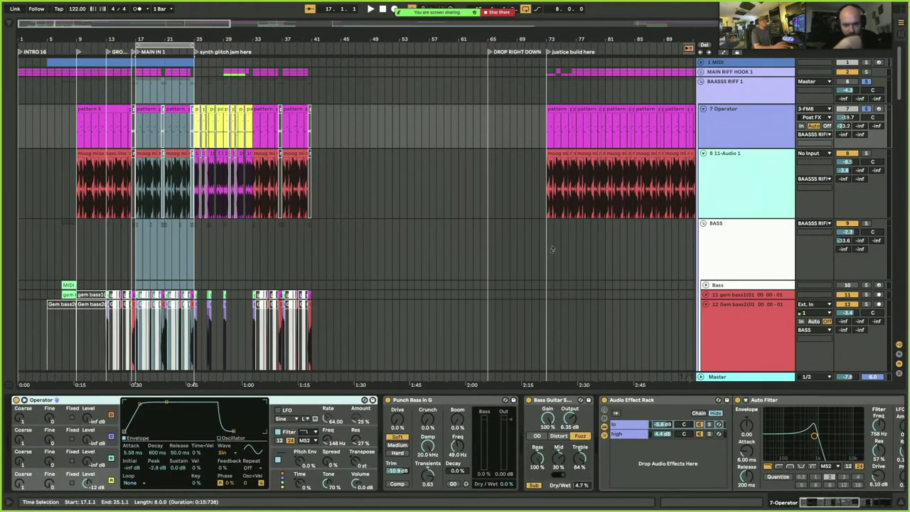
- Solo the 8 11-Audio 1 track, play it from bar 17 and set its volume to -3.7 dB
click(866, 153)
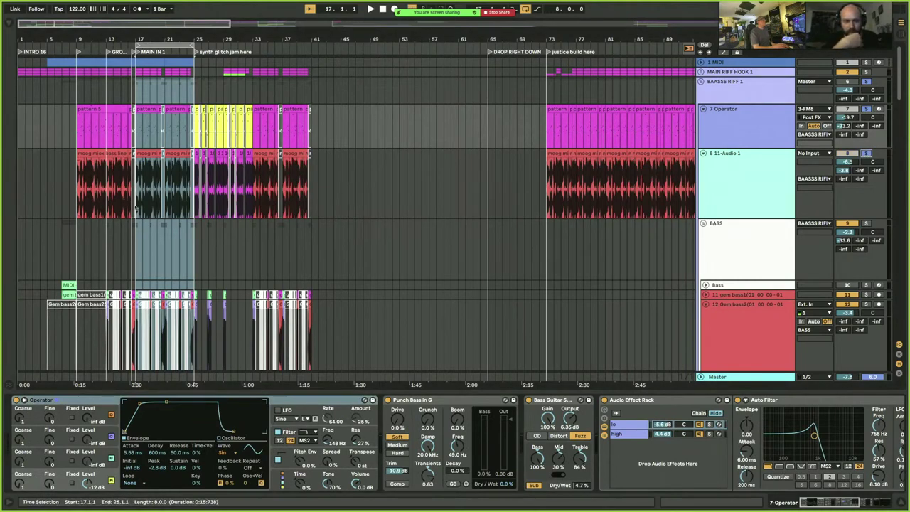
key(space)
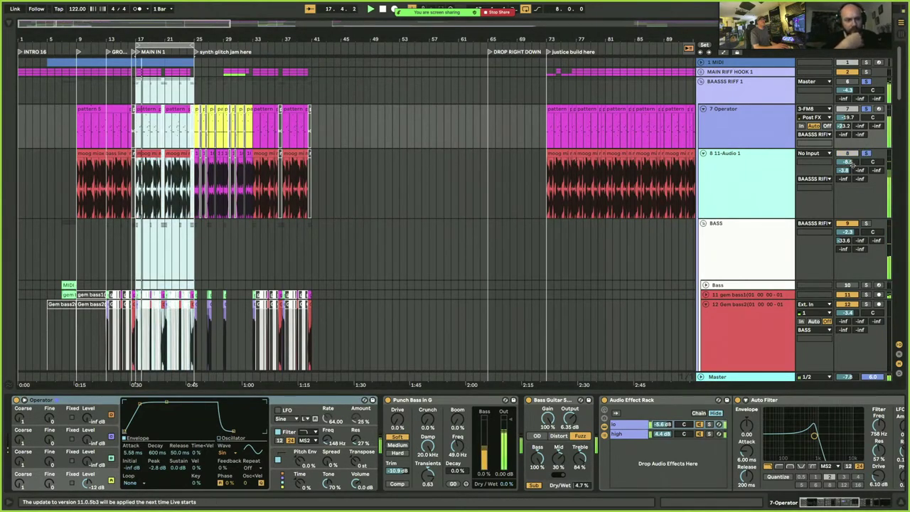
click(847, 162)
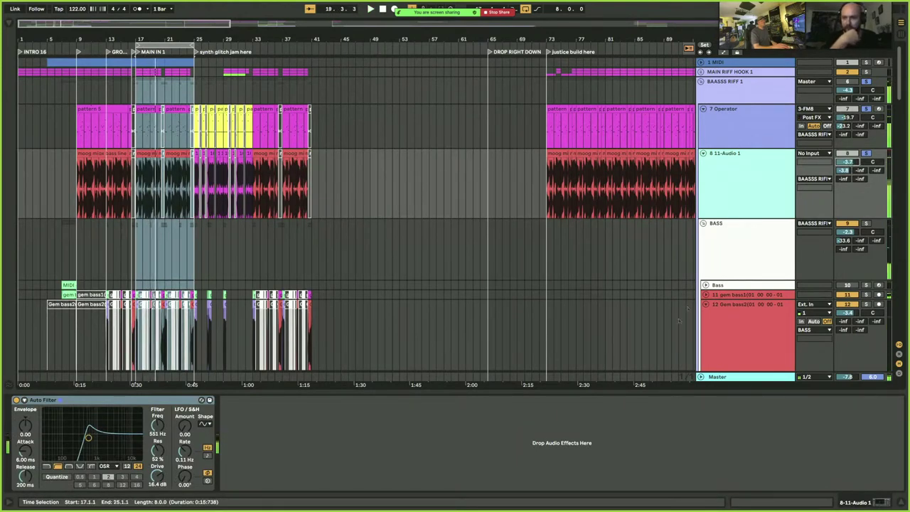
- Fold the BASS group track and open the 15 Audio track's device chain in Session View
scroll(690, 292, down, 2)
scroll(704, 256, up, 2)
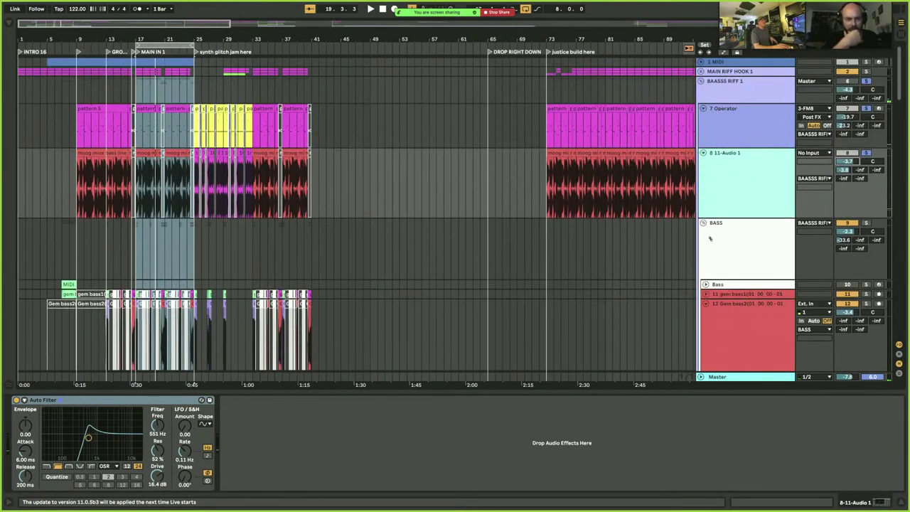
click(703, 223)
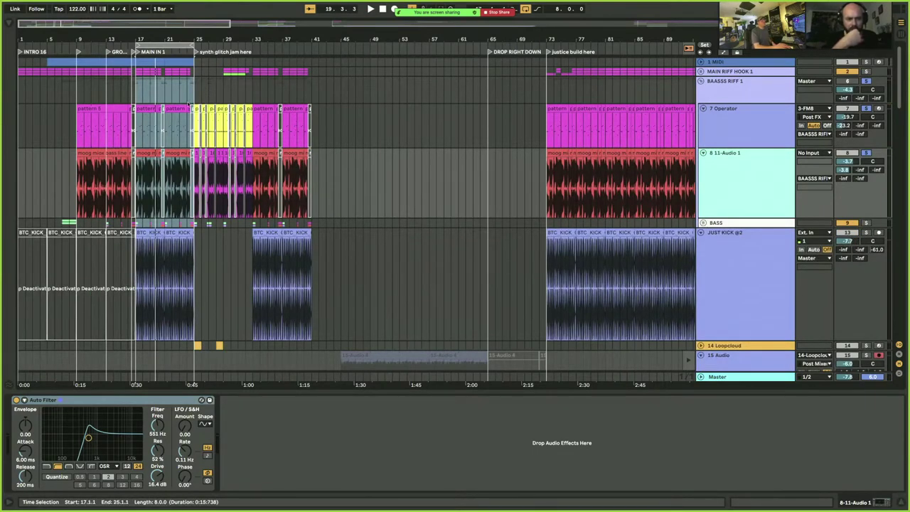
key(Tab)
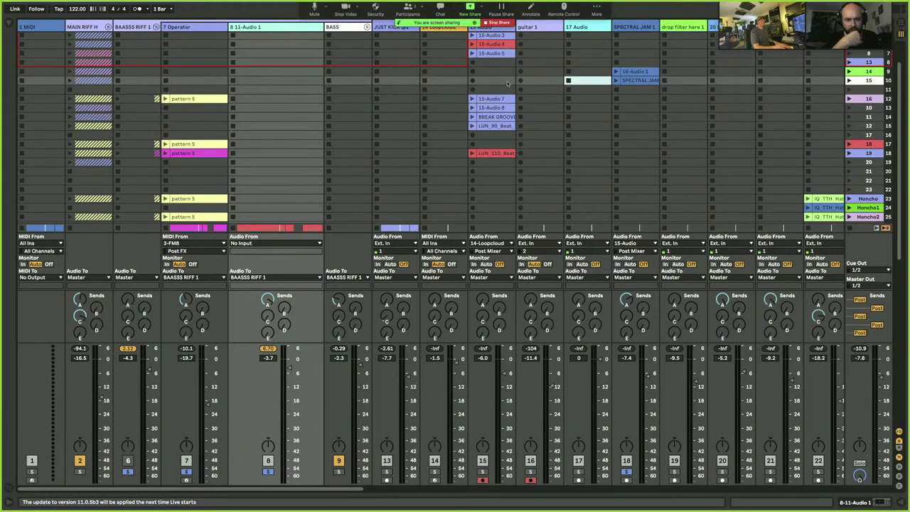
click(491, 80)
key(shift+Tab)
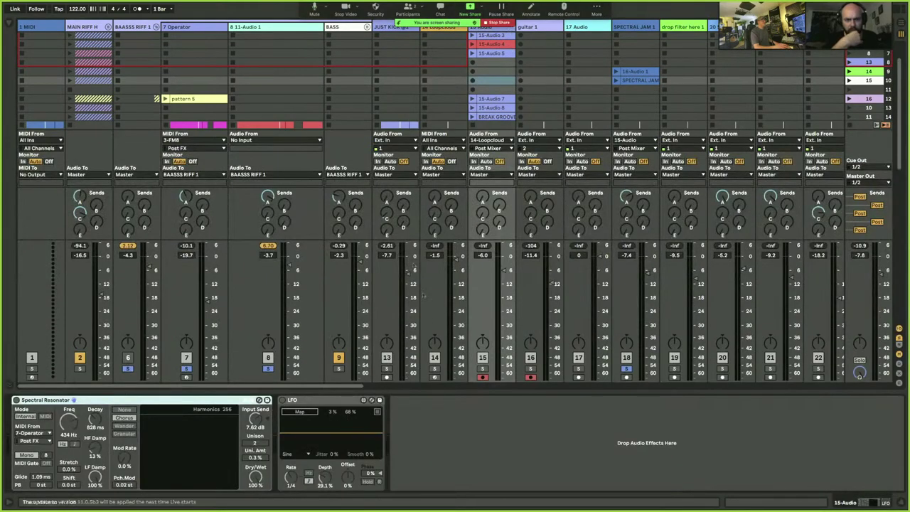
- Hide the mixer's In/Out section and compare the devices of the SPECTRAL JAM 1 and 15 Audio tracks, ending on the Spectral Resonator
scroll(484, 179, up, 4)
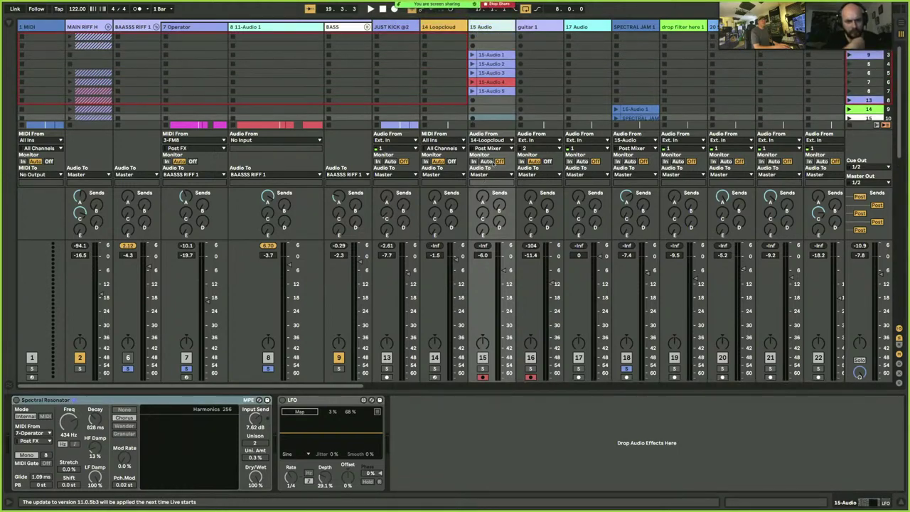
key(super+alt+i)
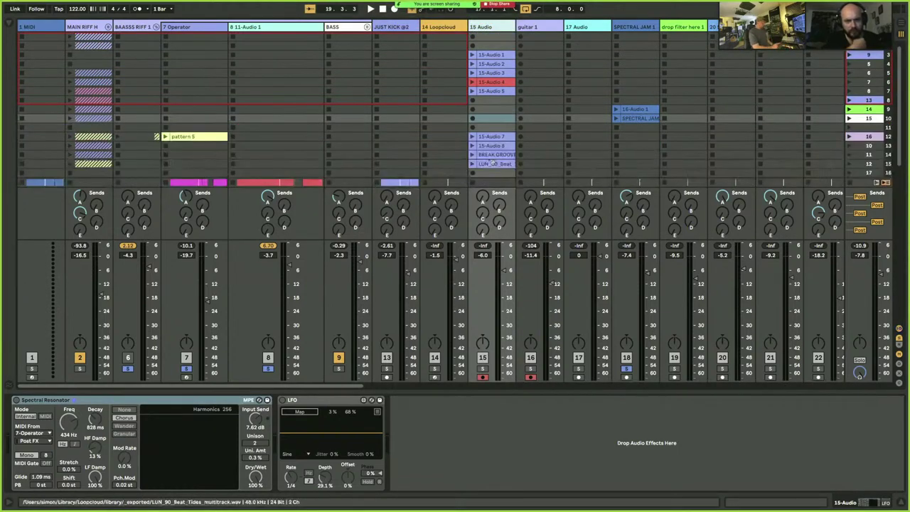
click(634, 27)
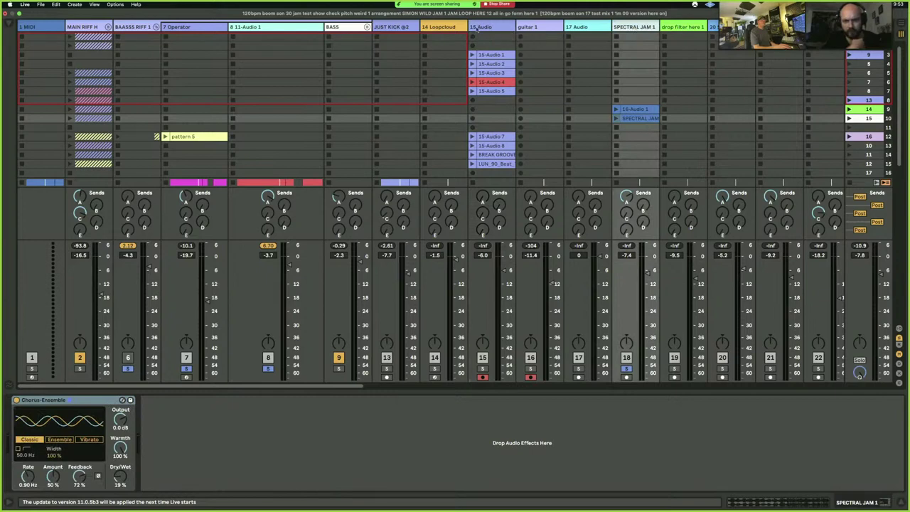
click(478, 27)
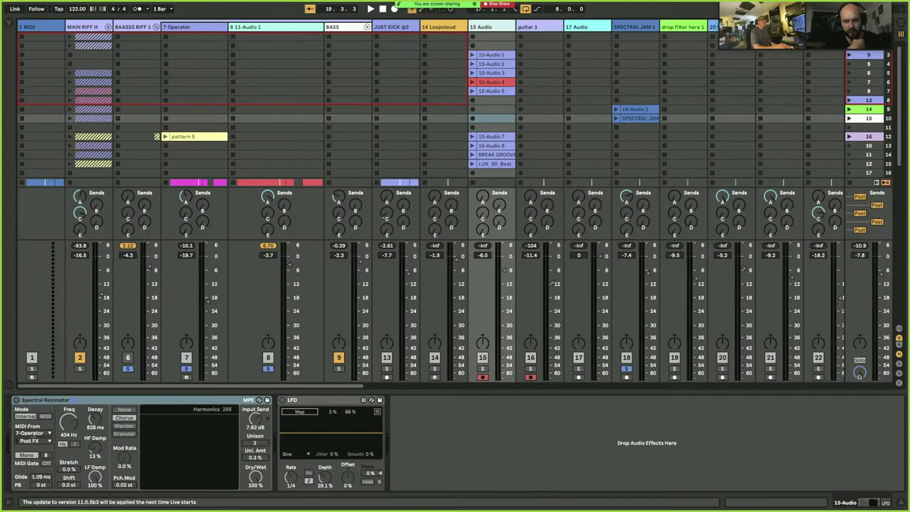
click(67, 400)
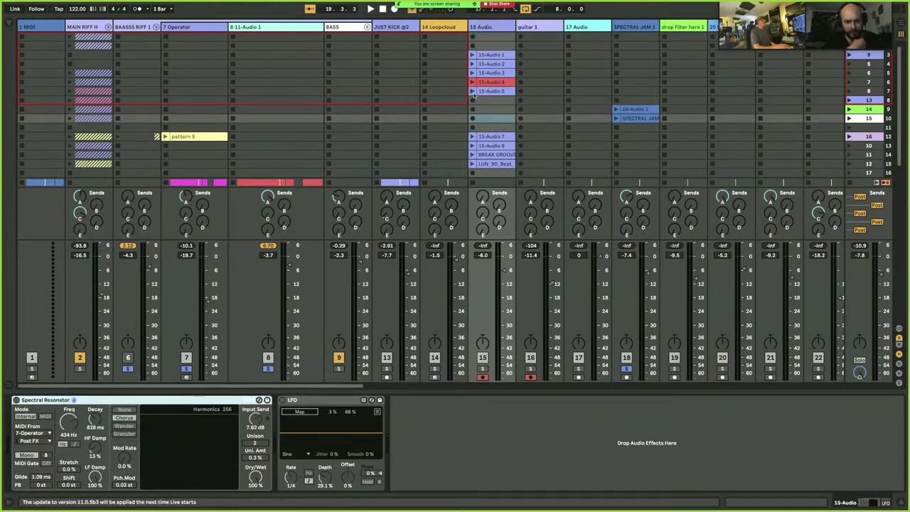
- Solo the 15 Audio track, launch its clips 15-Audio 4 and 15-Audio 5, and set the track volume to -5.9 dB
click(482, 369)
click(482, 369)
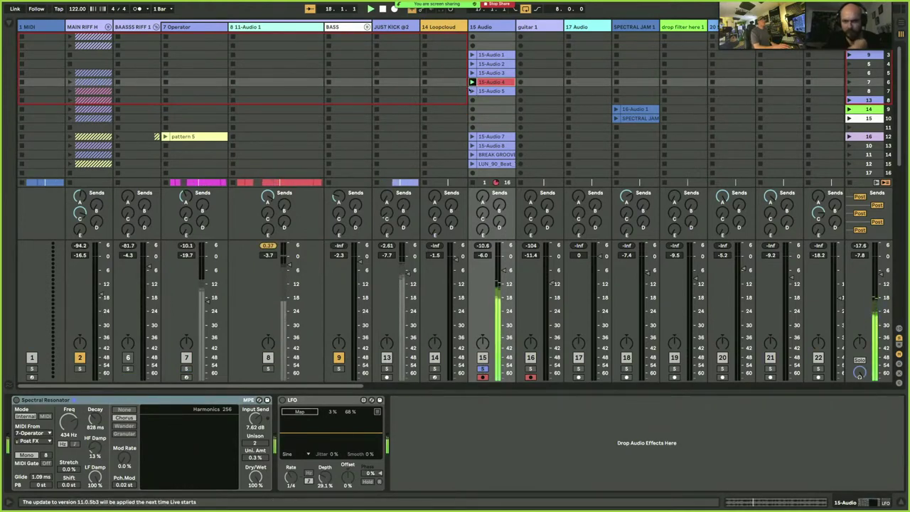
click(472, 91)
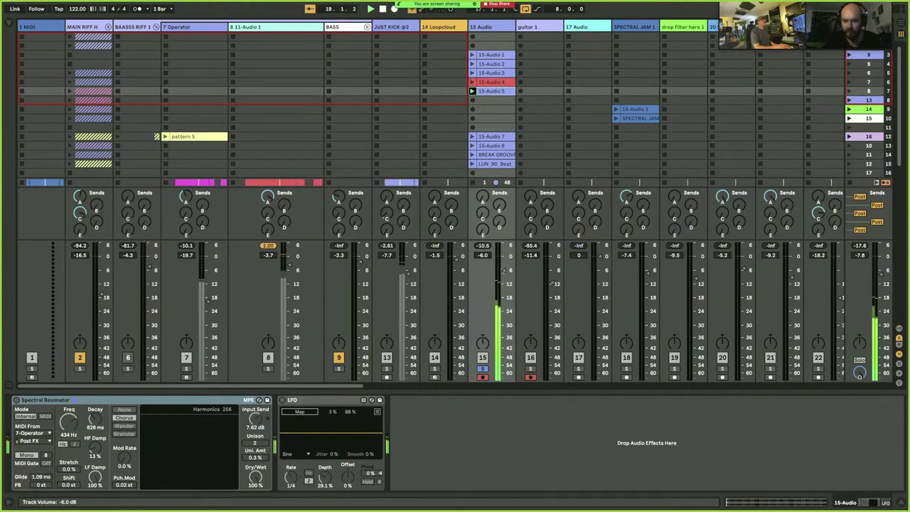
drag(503, 271, 503, 270)
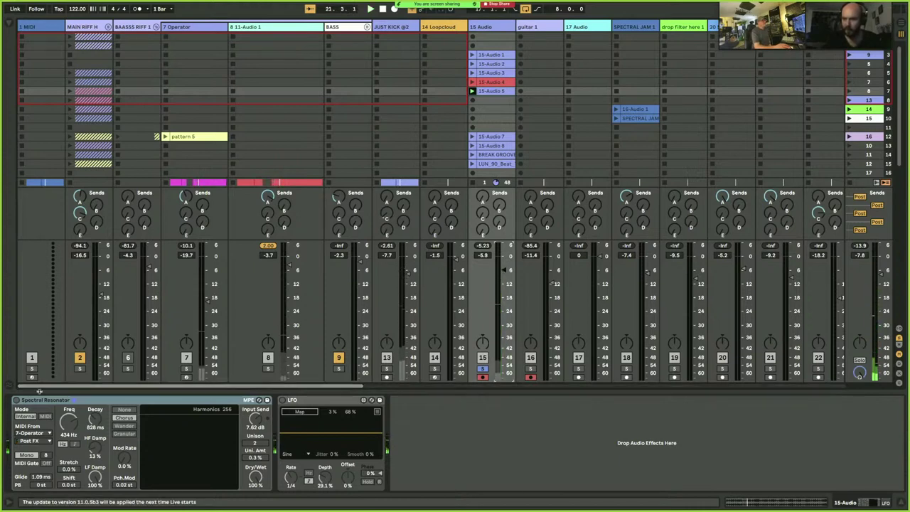
- Turn on the 15 Audio track's Spectral Resonator and set its internal frequency to 51.2 Hz
click(16, 401)
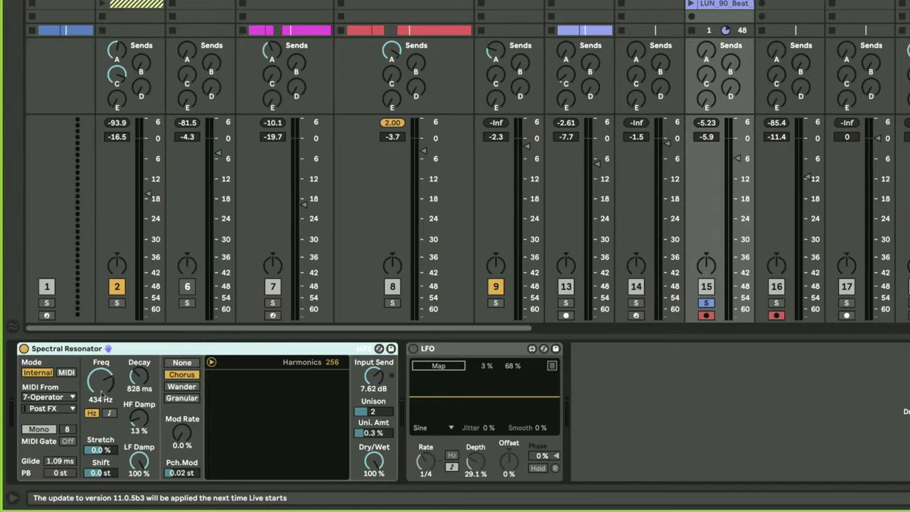
drag(102, 395, 102, 444)
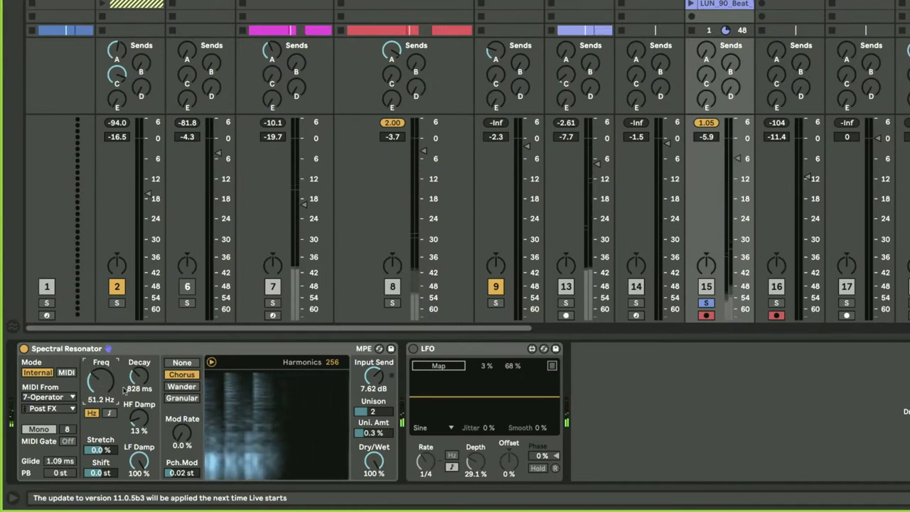
- Switch the Spectral Resonator to MIDI mode and try Poly voicing before returning it to Mono
click(66, 373)
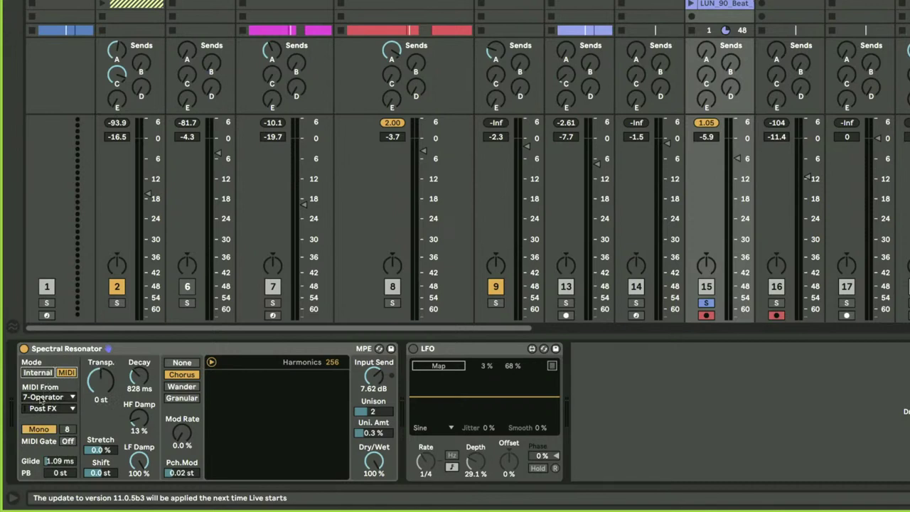
click(41, 430)
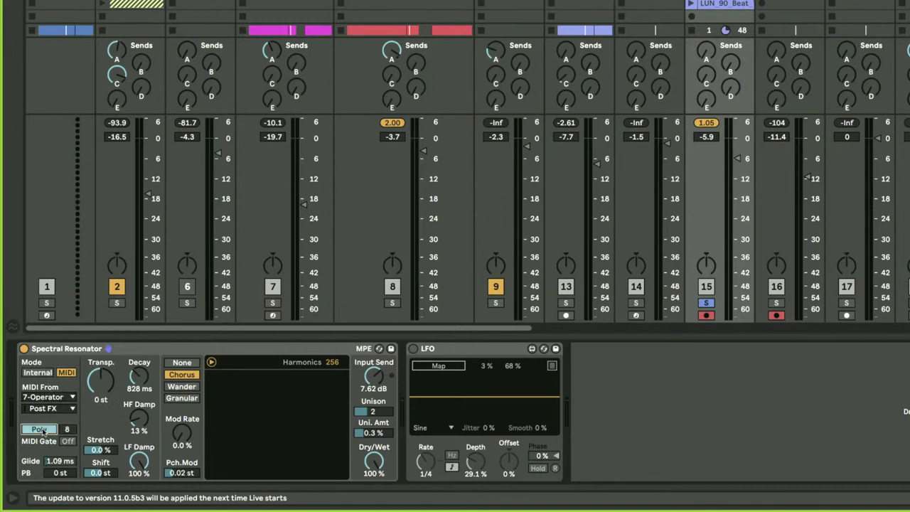
click(40, 430)
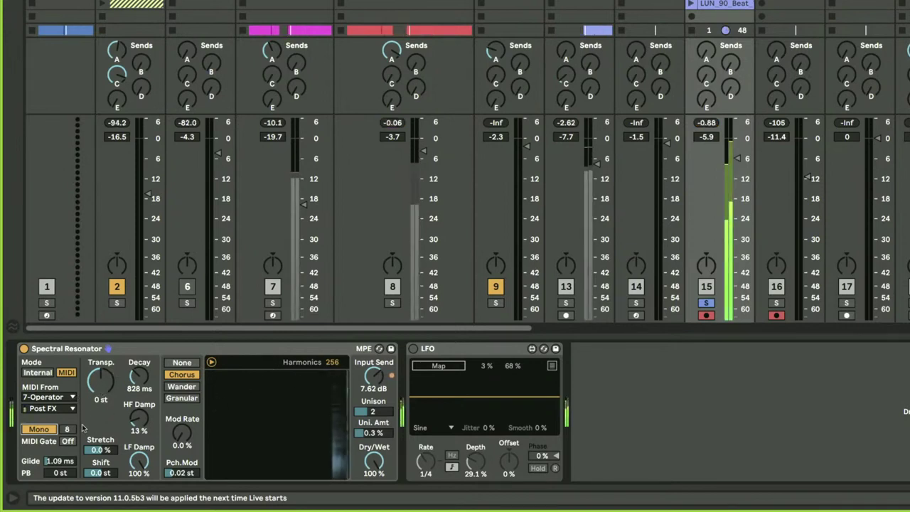
- Vary the Spectral Resonator's decay through 34.7 ms and 1.11 s to 467 ms, trying fewer harmonics before restoring 256
drag(136, 382, 136, 402)
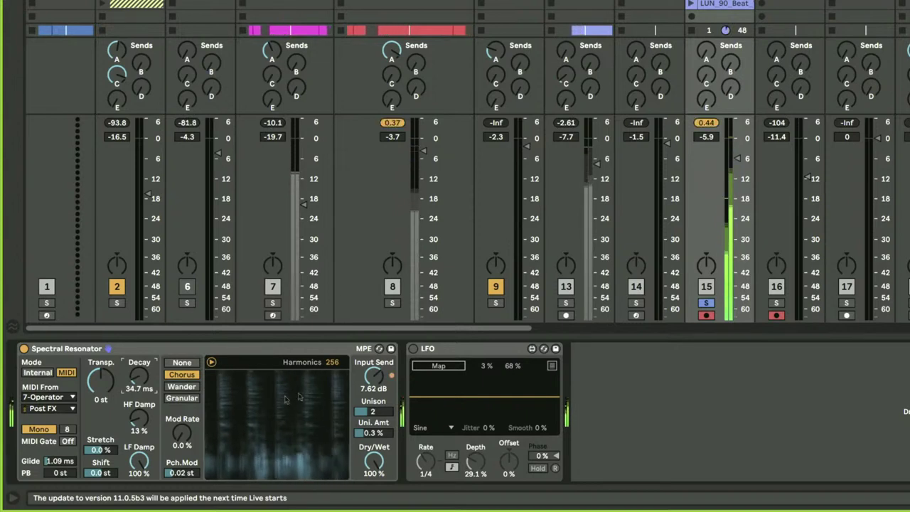
drag(330, 364, 330, 392)
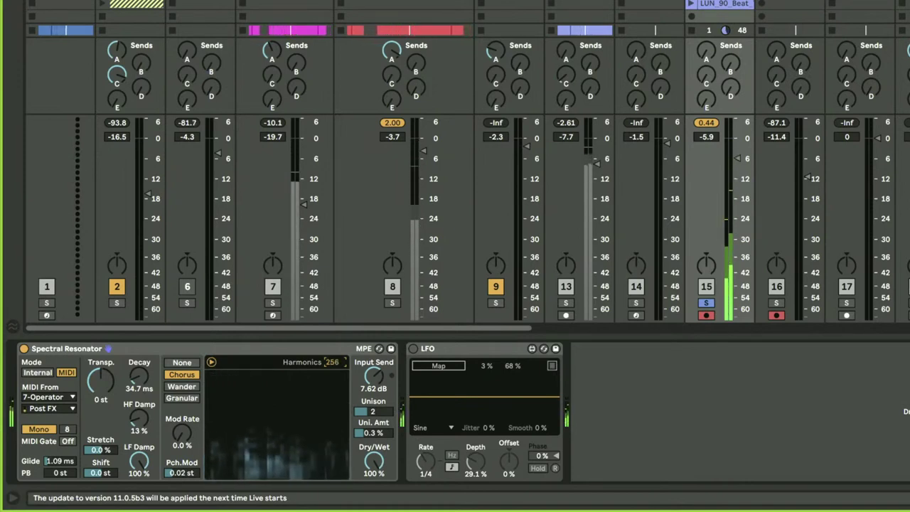
drag(330, 364, 330, 341)
drag(140, 381, 140, 352)
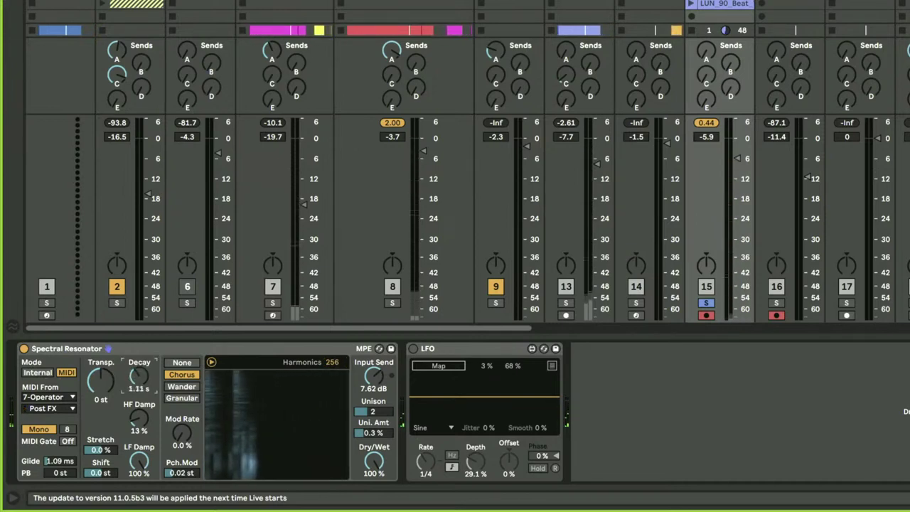
drag(141, 383, 141, 388)
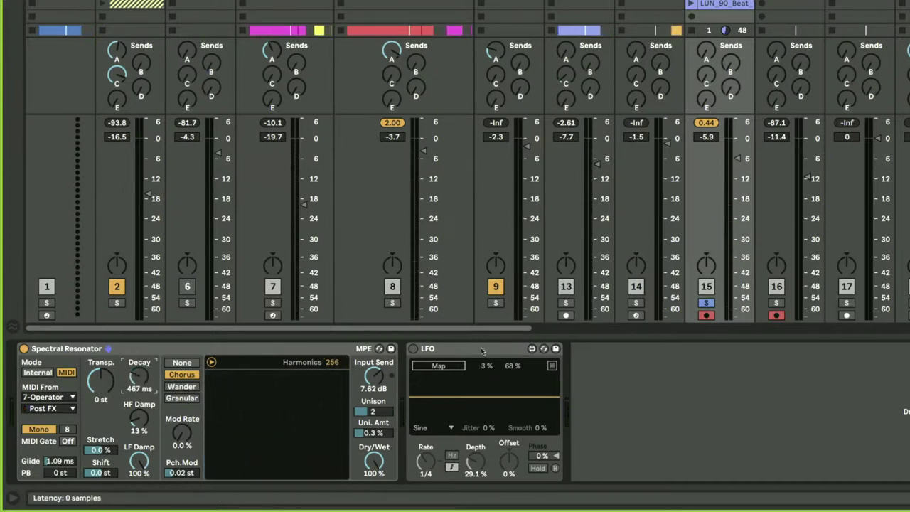
- Set the Spectral Resonator to Poly with a 177 ms decay and 10% HF damping, and check its MIDI source list
click(48, 431)
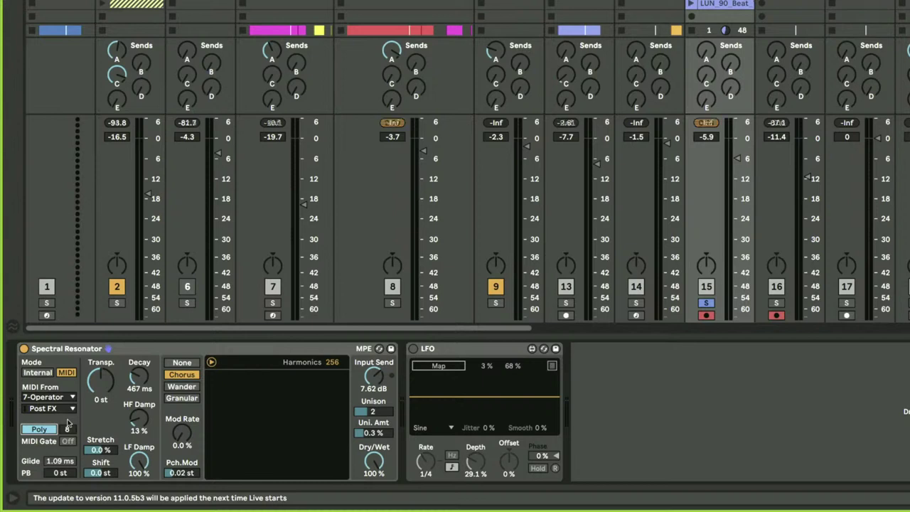
mouse_move(137, 390)
mouse_down()
mouse_move(126, 402)
mouse_move(127, 346)
mouse_move(128, 403)
mouse_up()
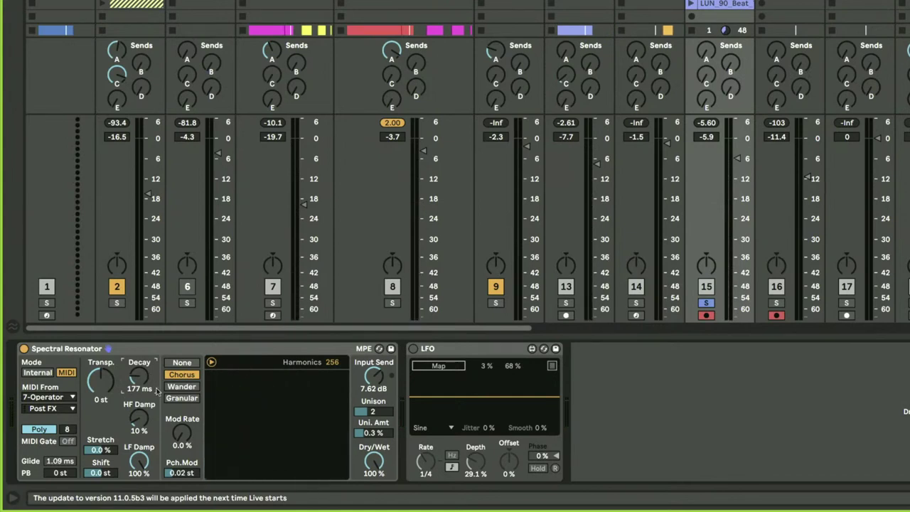
click(47, 399)
click(48, 401)
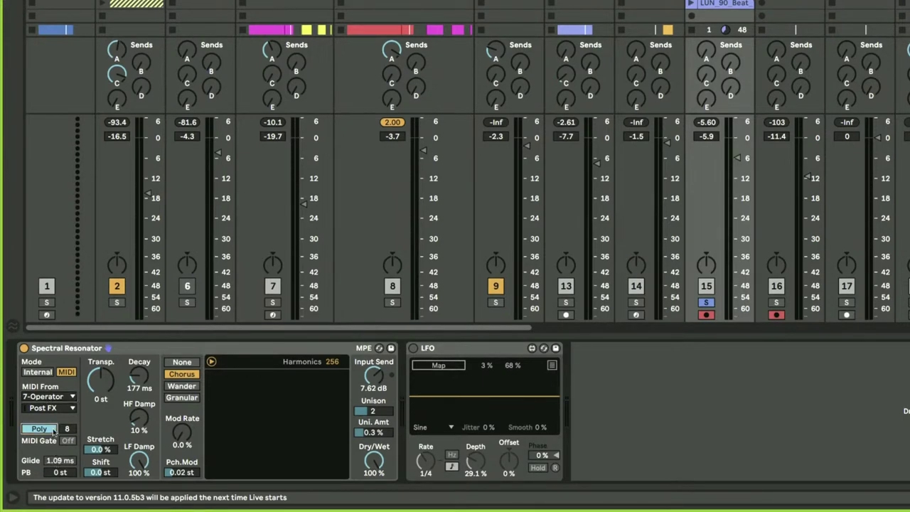
- Set the Spectral Resonator to Mono with a 112 ms glide, and map the activated LFO to its Decay with an 11% minimum
click(40, 429)
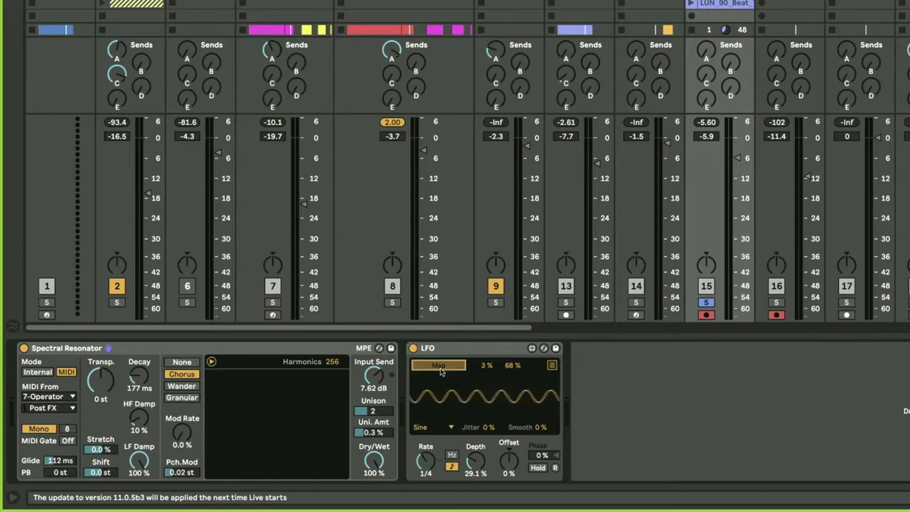
click(138, 379)
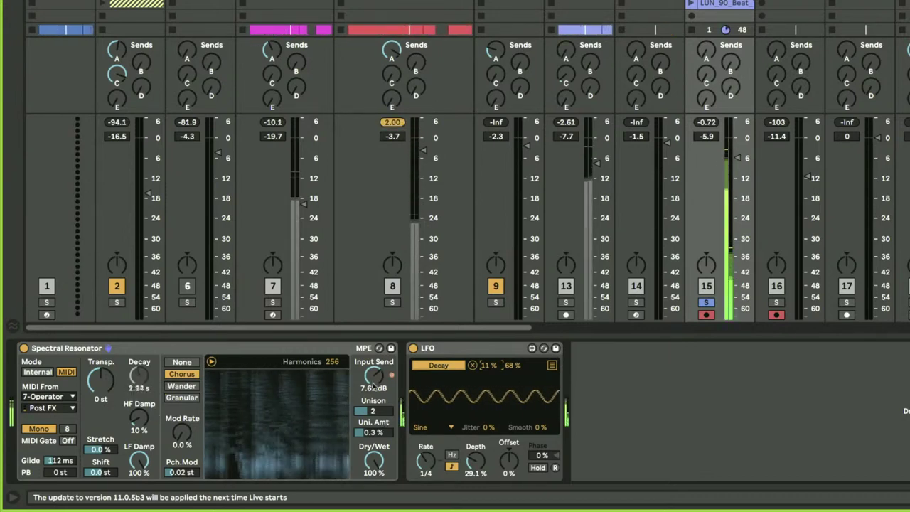
- Set the Spectral Resonator's input send to 11.43 dB with Poly voicing, and pan the 15 Audio track slightly off centre
mouse_move(374, 378)
mouse_down()
mouse_move(374, 355)
mouse_move(375, 364)
mouse_up()
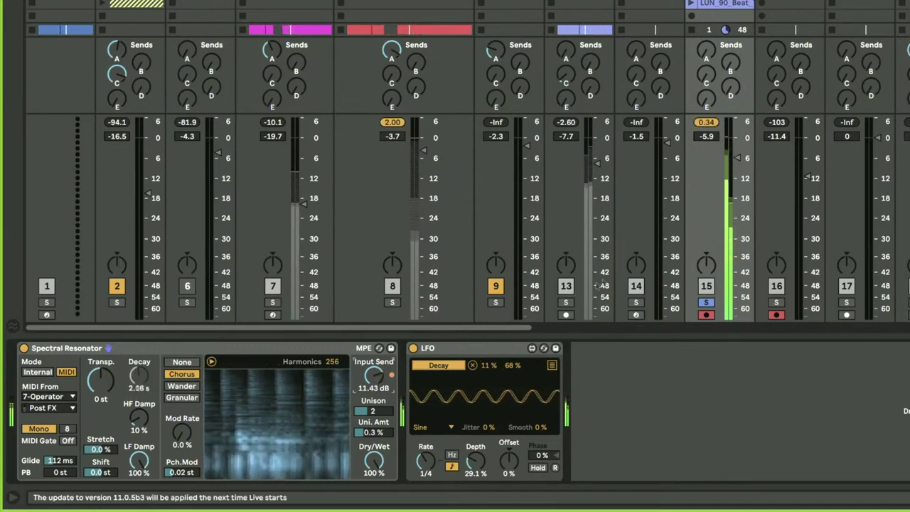
drag(707, 265, 706, 264)
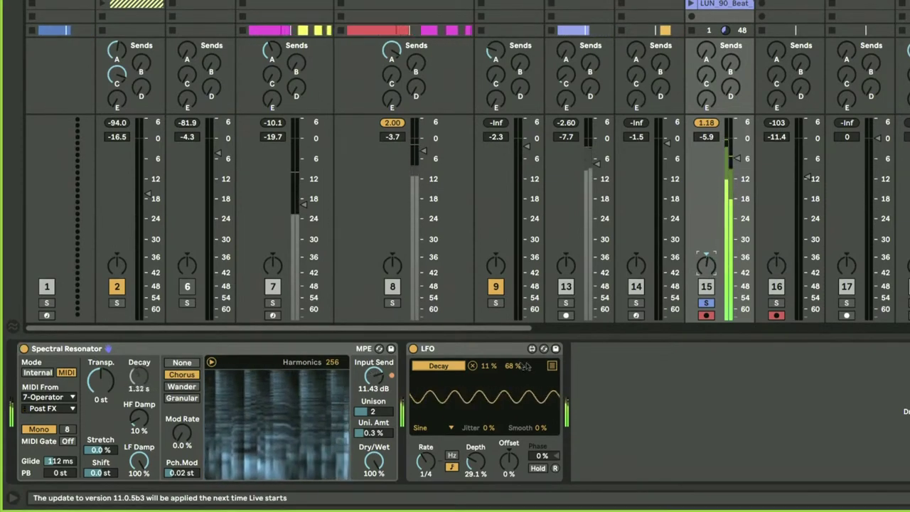
click(41, 430)
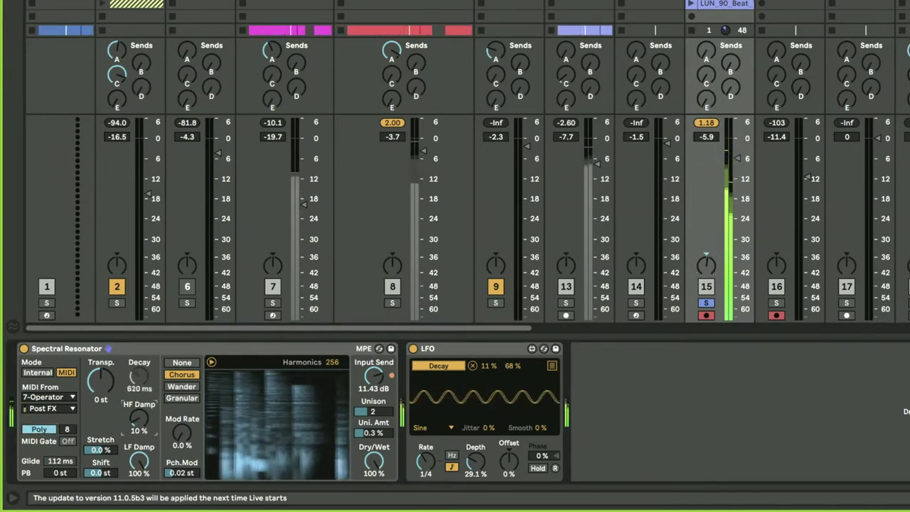
- Set the Spectral Resonator's HF damping to 17% and switch to the Arrangement View
mouse_move(139, 420)
mouse_down()
mouse_move(139, 385)
mouse_move(141, 425)
mouse_up()
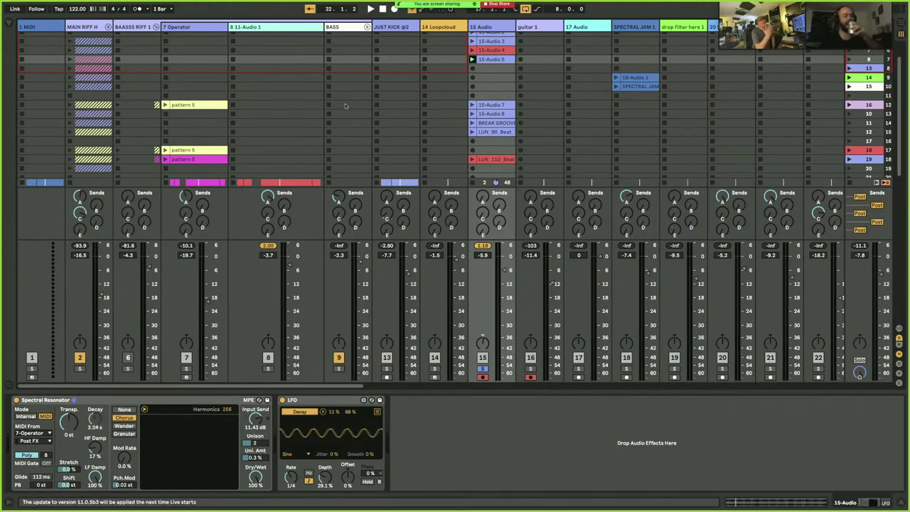
key(Tab)
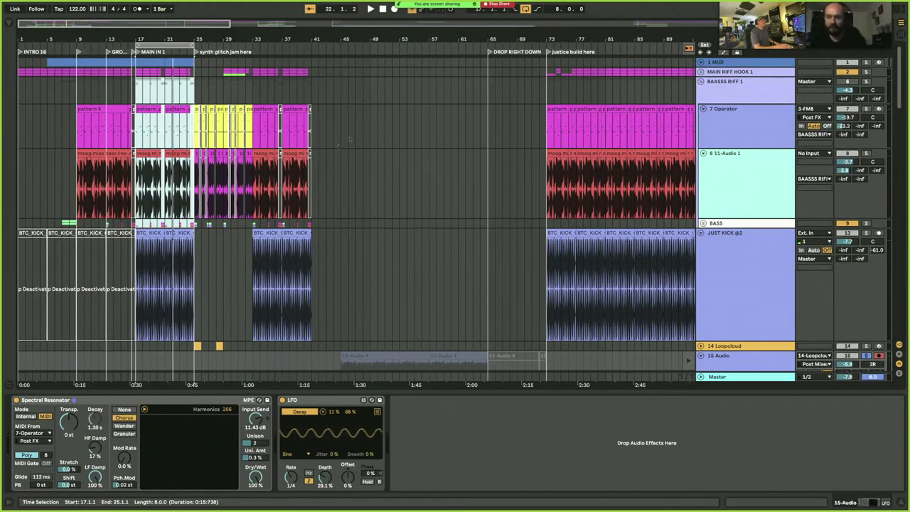
- Look over the song's tracks and clips, from the synth glitch jam section to the end of the arrangement
scroll(331, 267, up, 3)
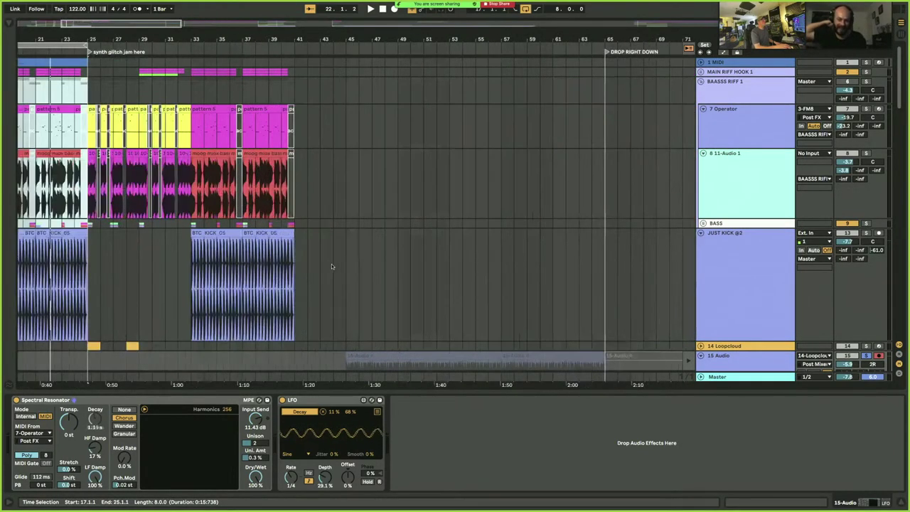
scroll(332, 267, down, 10)
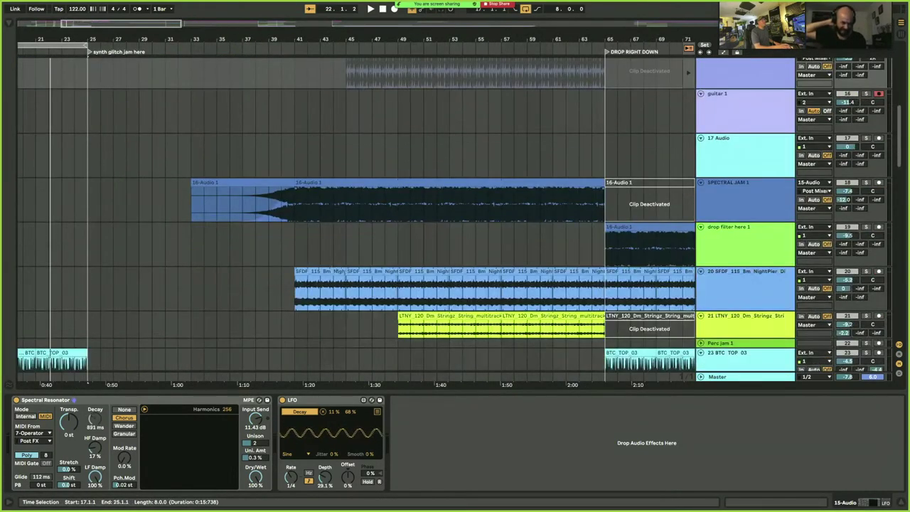
scroll(422, 128, up, 3)
click(423, 128)
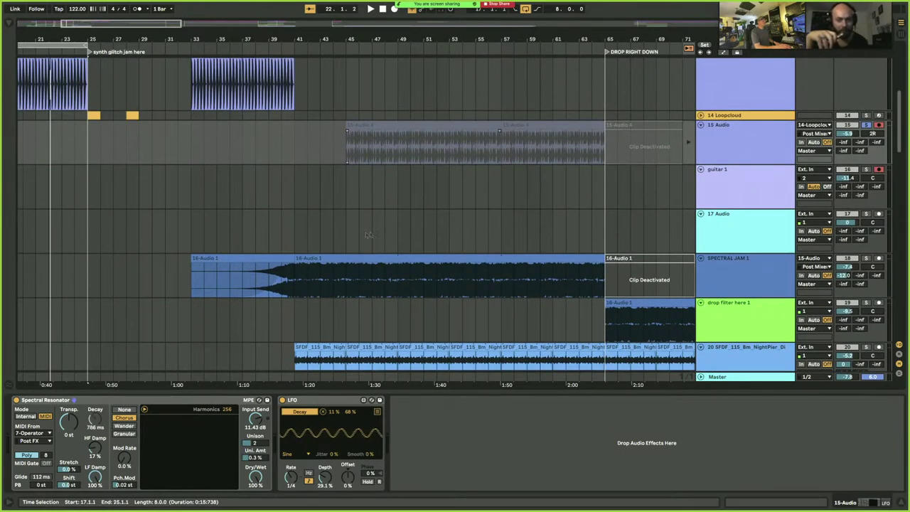
scroll(411, 237, up, 5)
scroll(411, 240, up, 4)
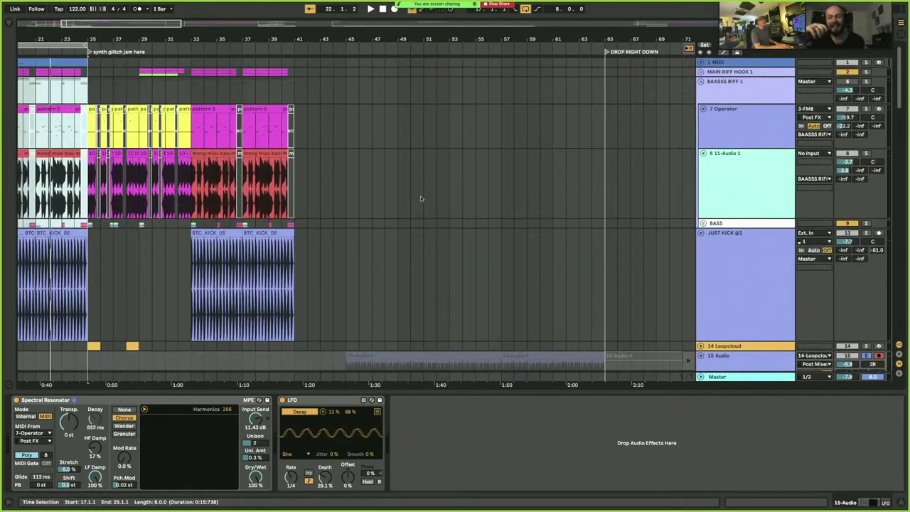
key(minus)
key(minus)
key(minus)
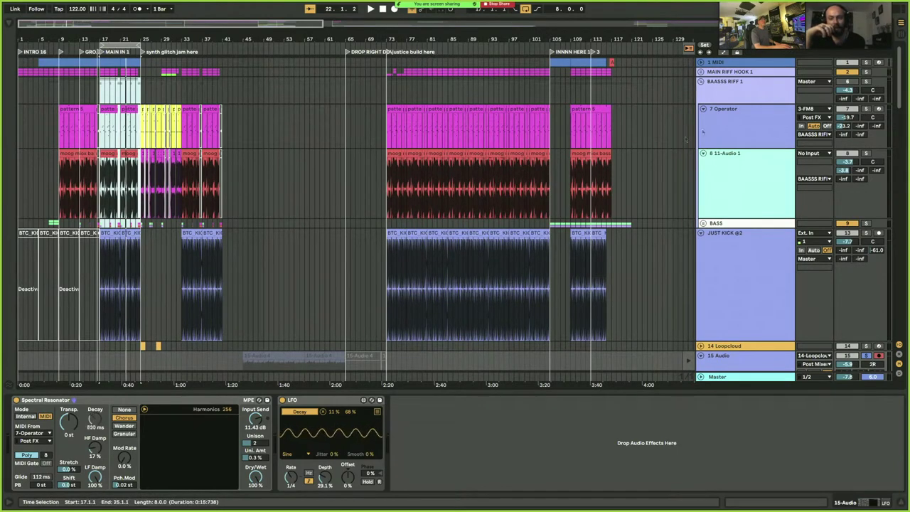
- Return the 15 Audio track to arrangement playback and play the song from bar 38
scroll(362, 348, down, 3)
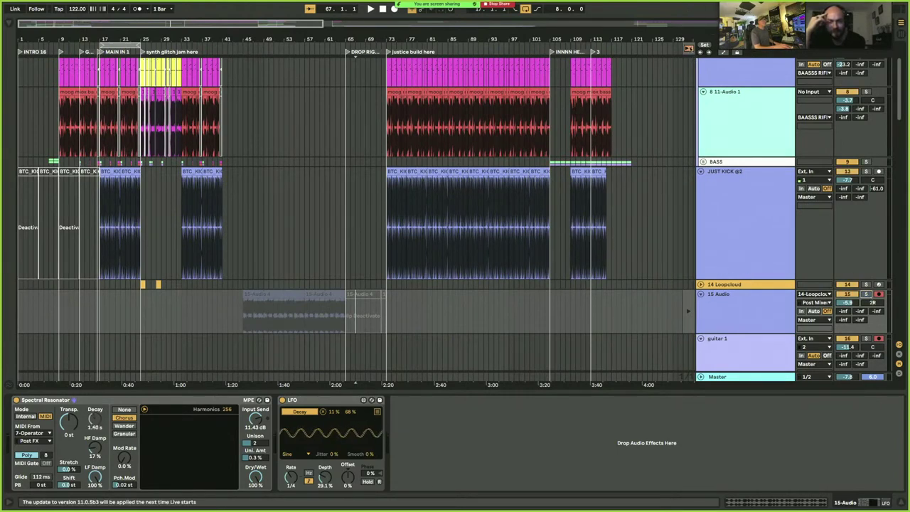
key(0)
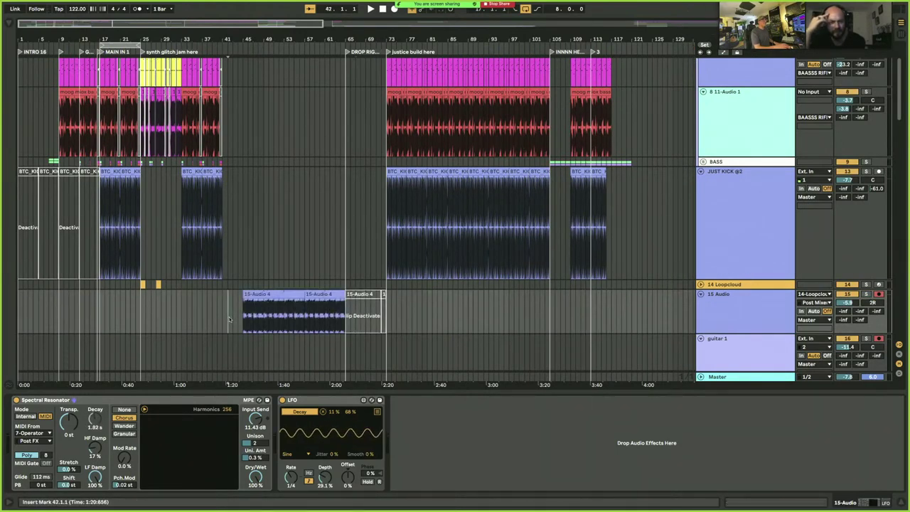
click(218, 324)
key(space)
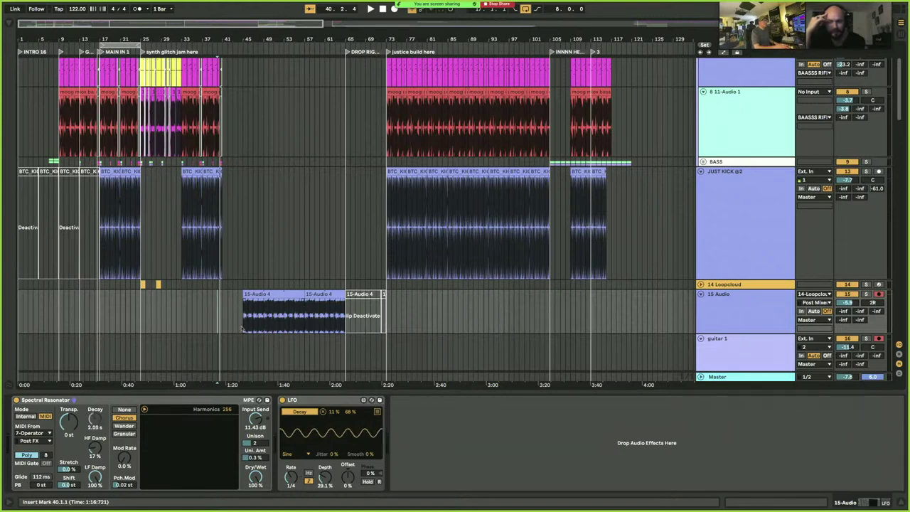
click(209, 327)
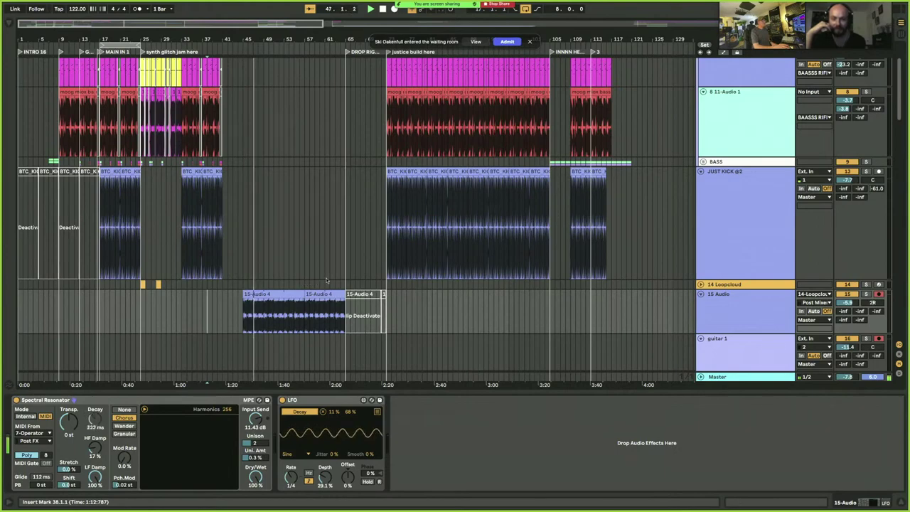
- Show the Auto Filter on the drop filter here 1 track and play the arrangement from bar 64
scroll(324, 274, down, 1)
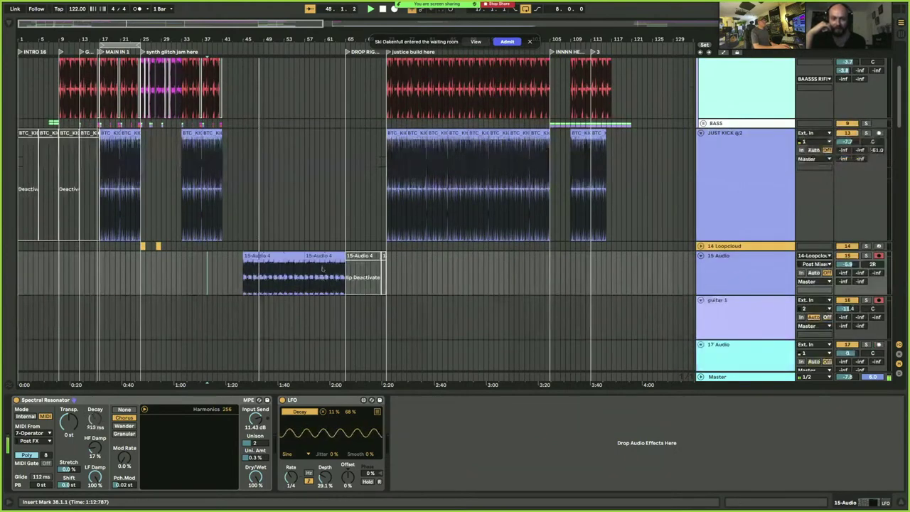
scroll(322, 268, down, 10)
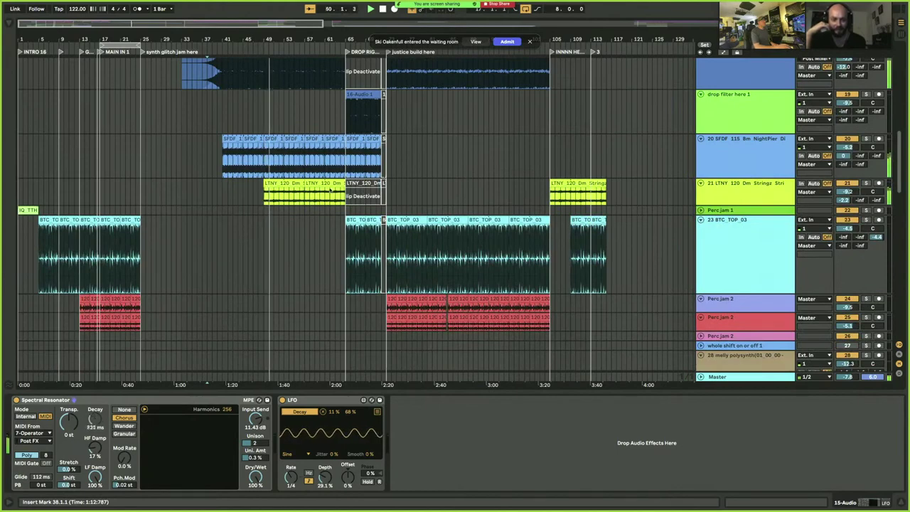
scroll(353, 155, up, 3)
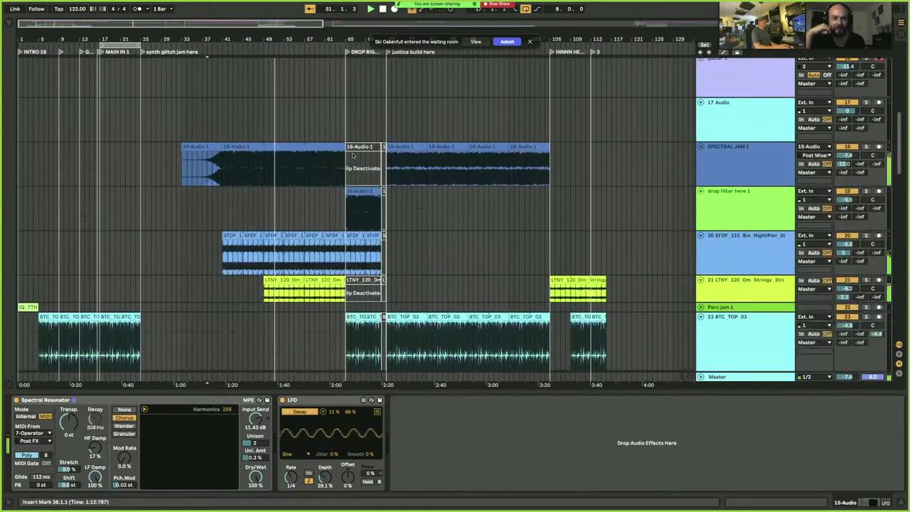
click(335, 139)
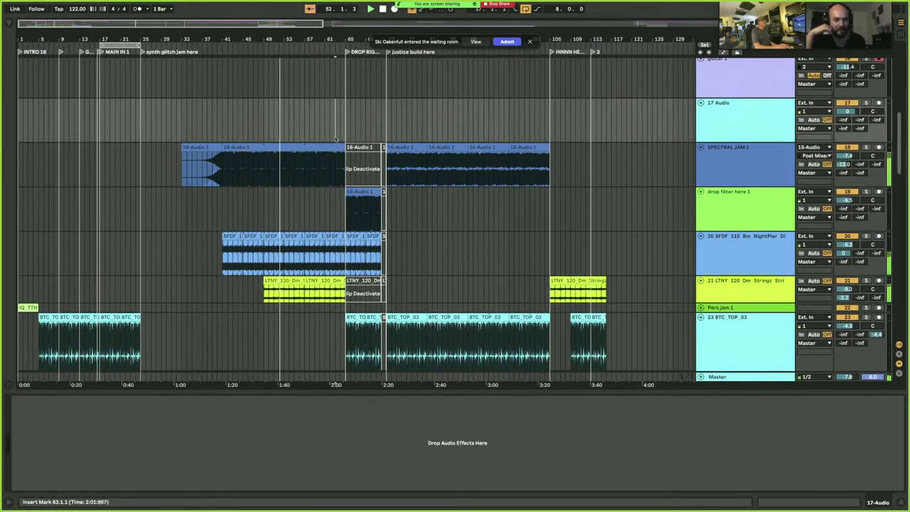
click(341, 135)
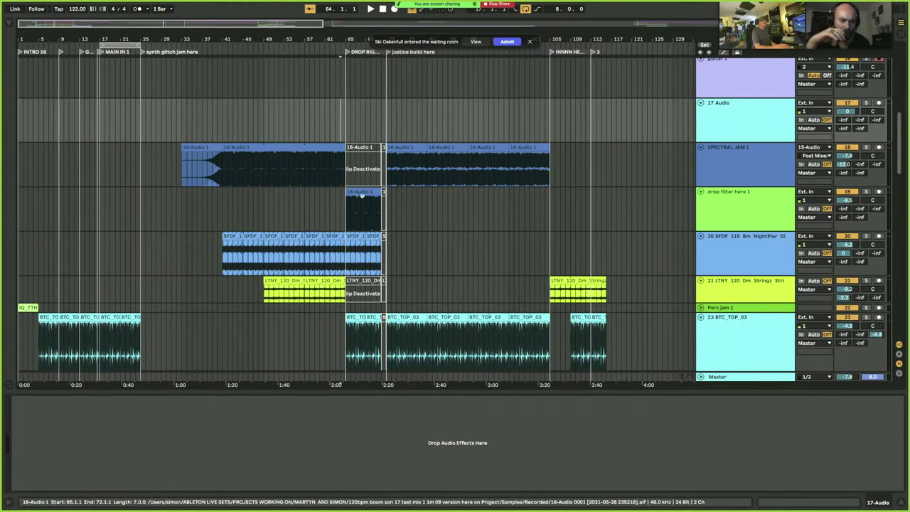
click(370, 222)
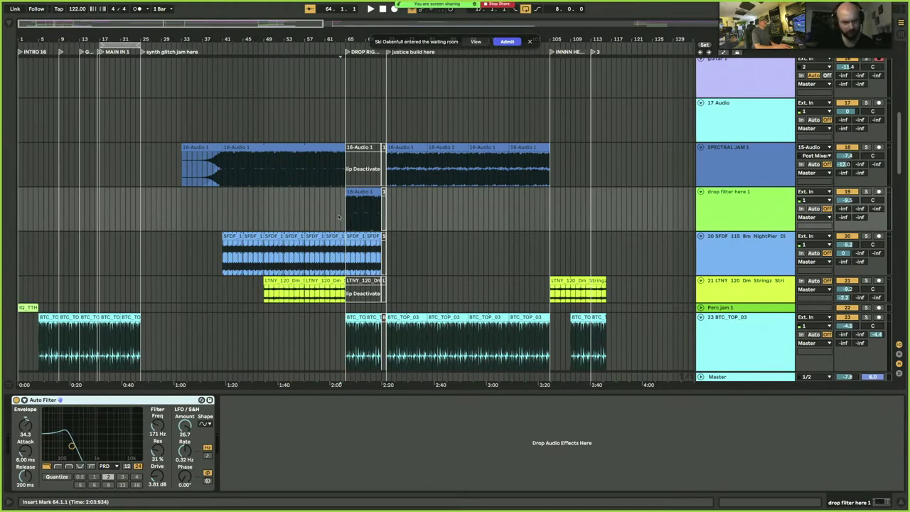
key(space)
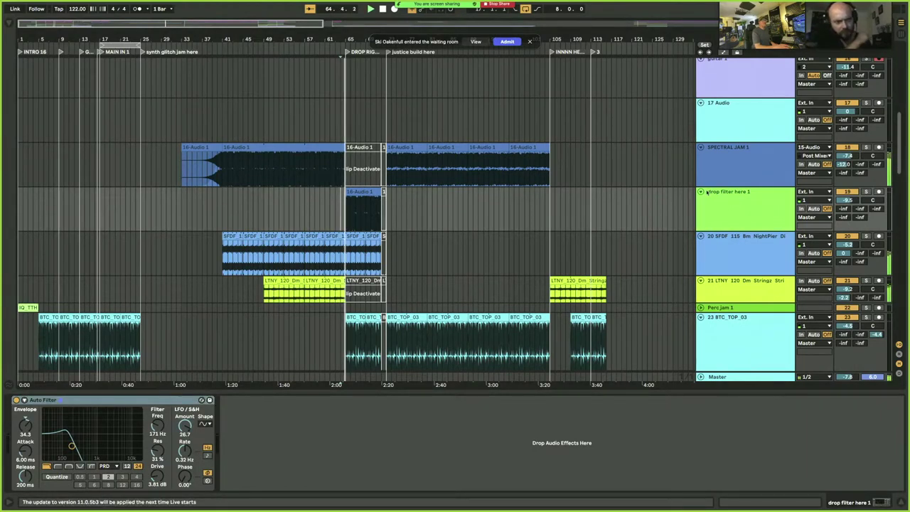
- Hide the device view and examine the tracks around the DROP RIGHT DOWN and justice build sections during playback
scroll(586, 188, down, 5)
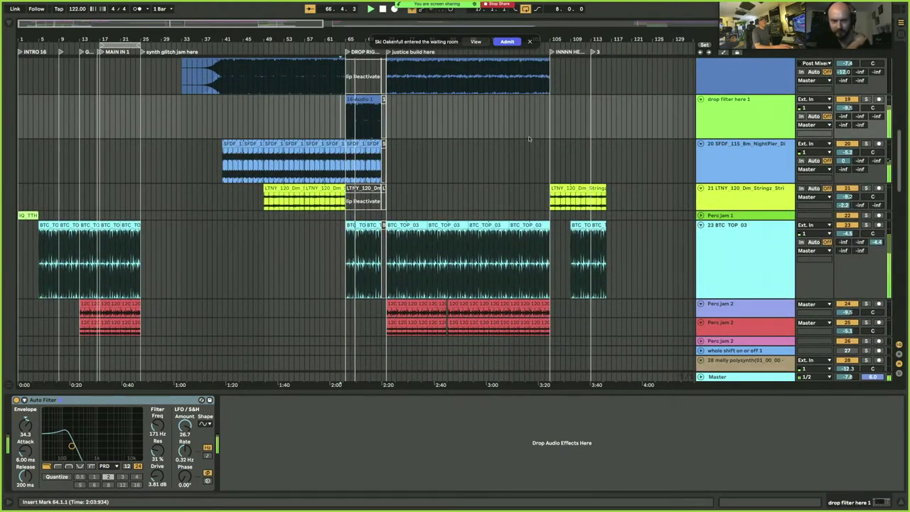
scroll(518, 160, up, 2)
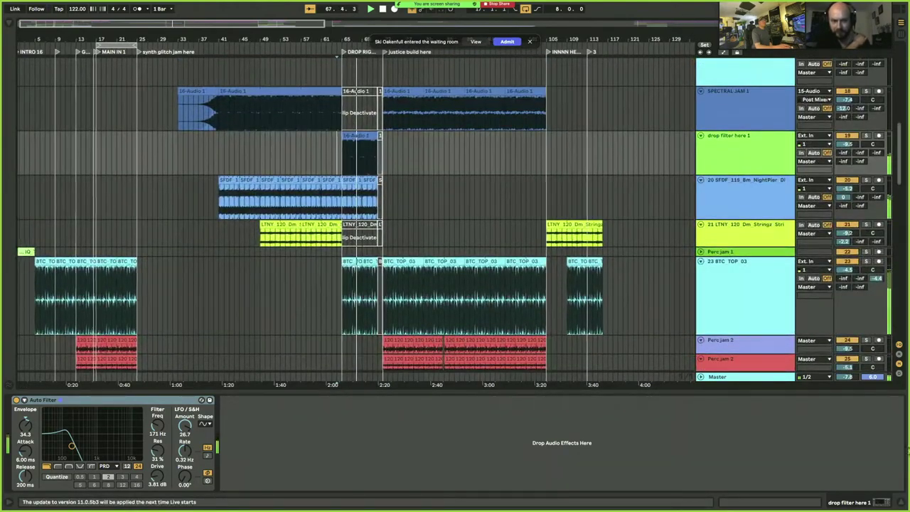
key(super+alt+l)
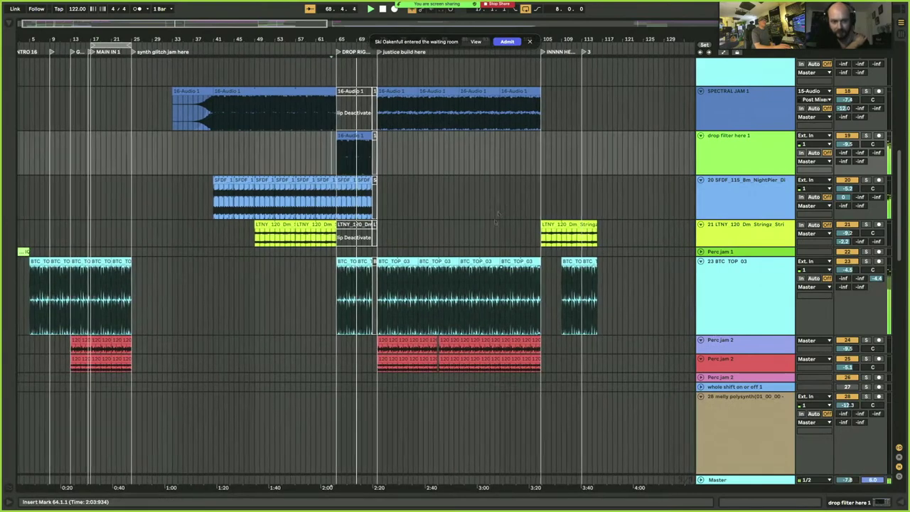
scroll(619, 226, up, 6)
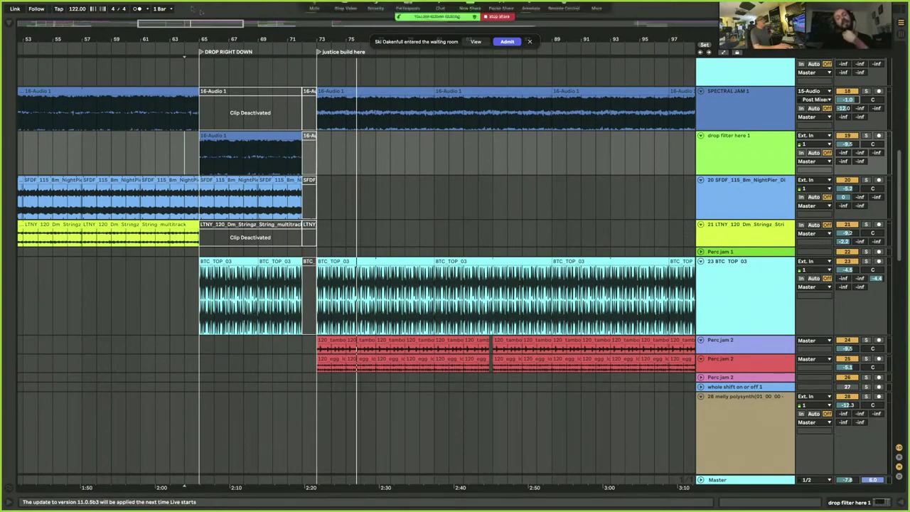
- Close the current Live Set and dismiss the request to save changes
mouse_move(38, 3)
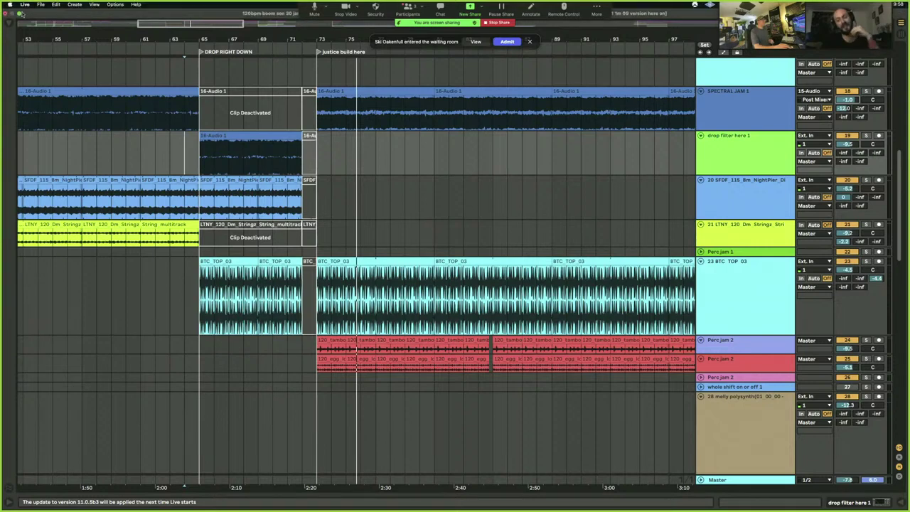
click(8, 4)
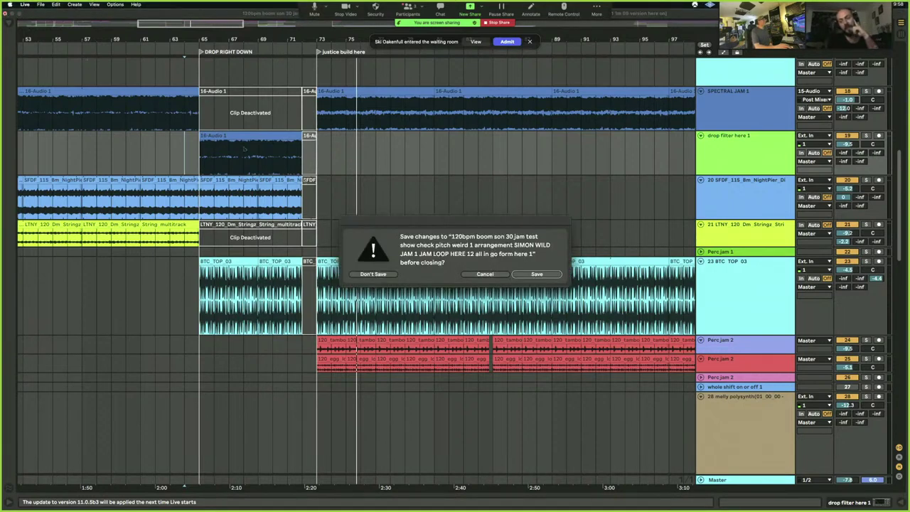
key(Escape)
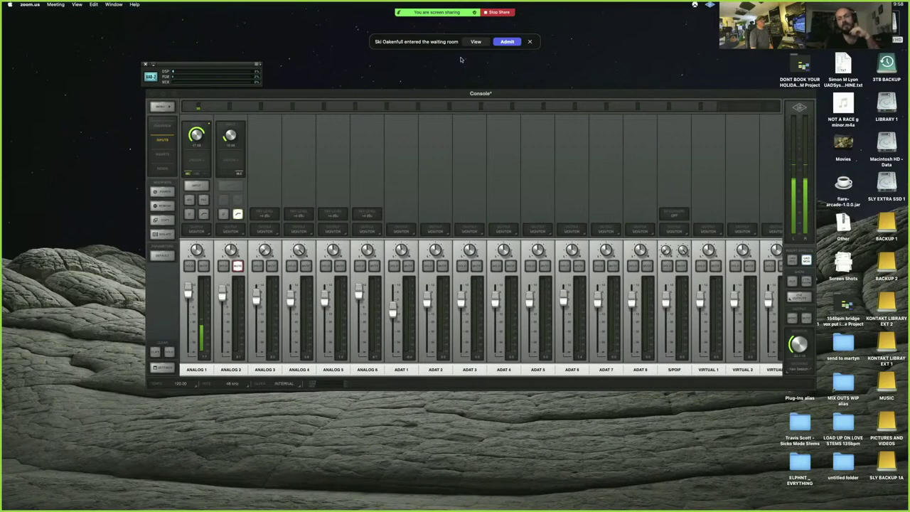
- Stop the Zoom screen share and show the meeting in full screen
click(500, 12)
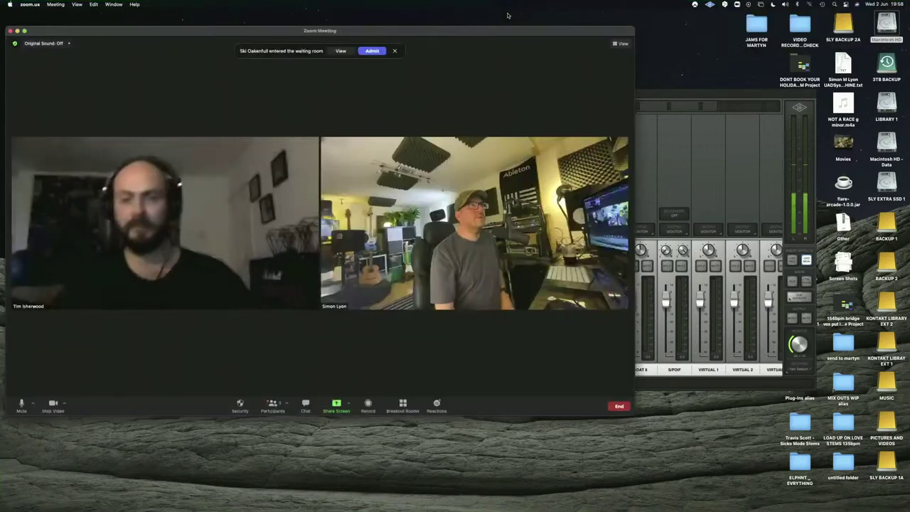
click(24, 31)
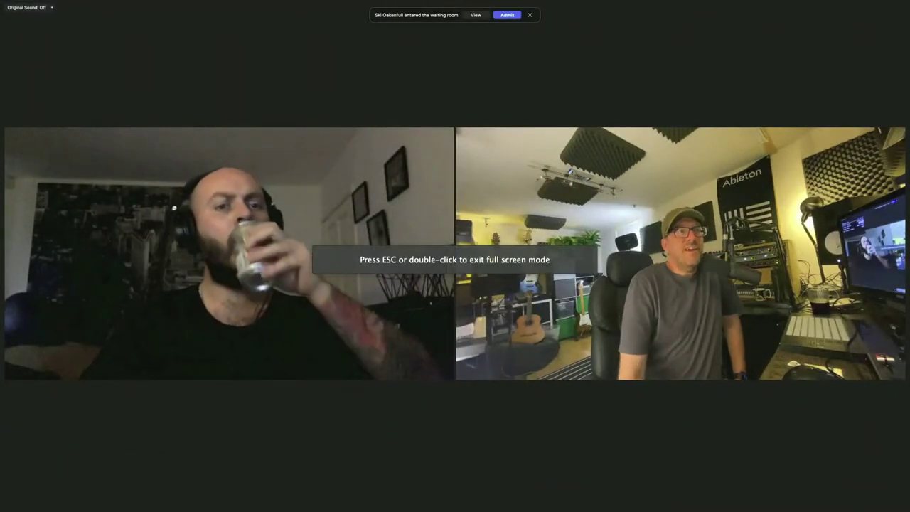
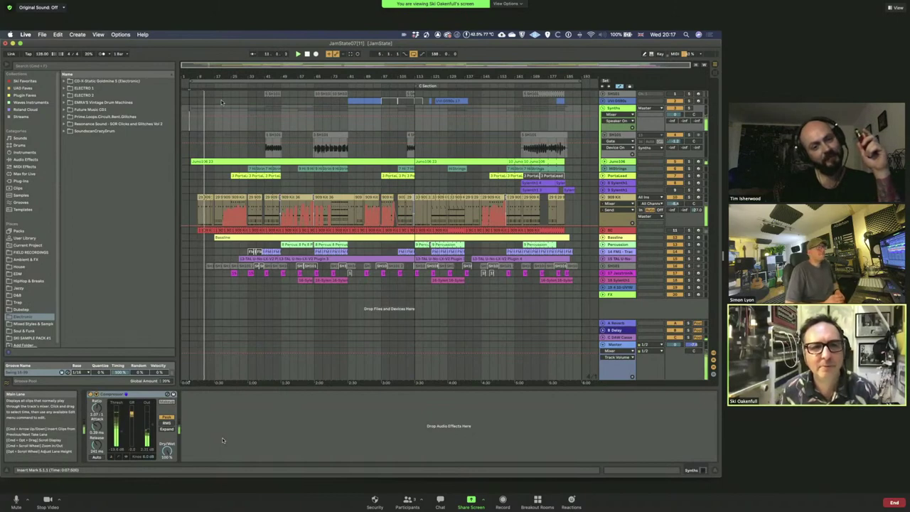
- Mute the Zoom microphone, and inspect the Juno106 track's TAL-U-NO-LX plug-in with its Warm String Pad patch
click(616, 162)
click(16, 500)
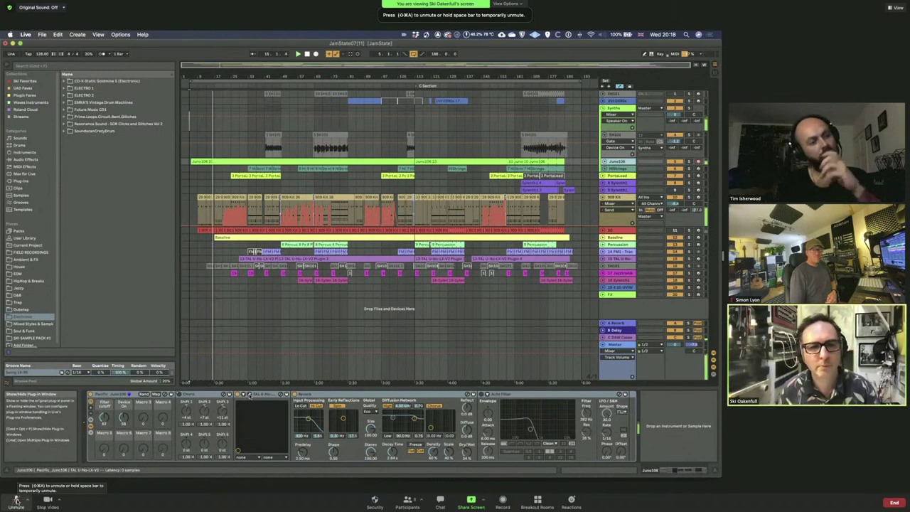
click(249, 396)
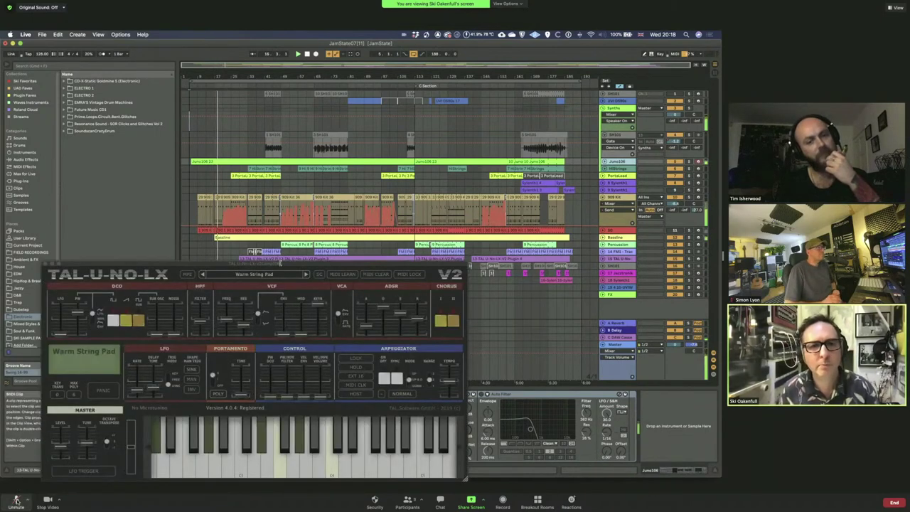
drag(280, 265, 413, 184)
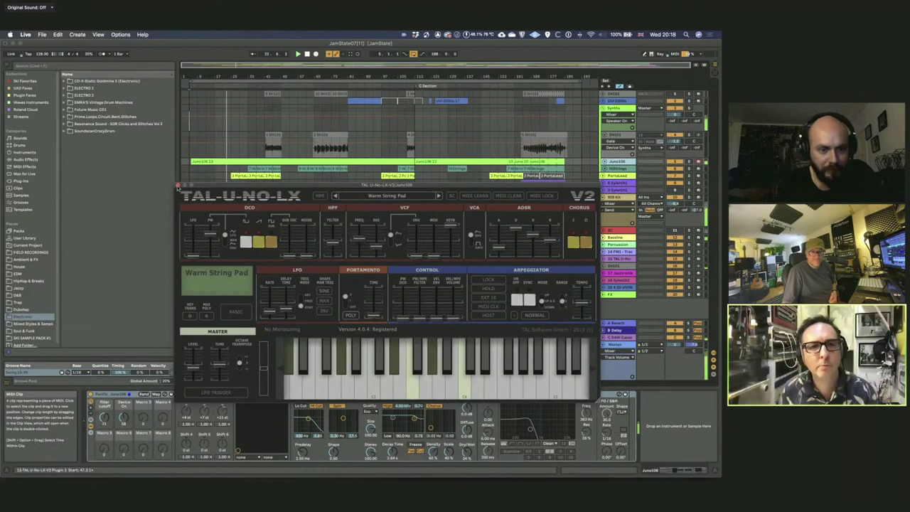
click(178, 185)
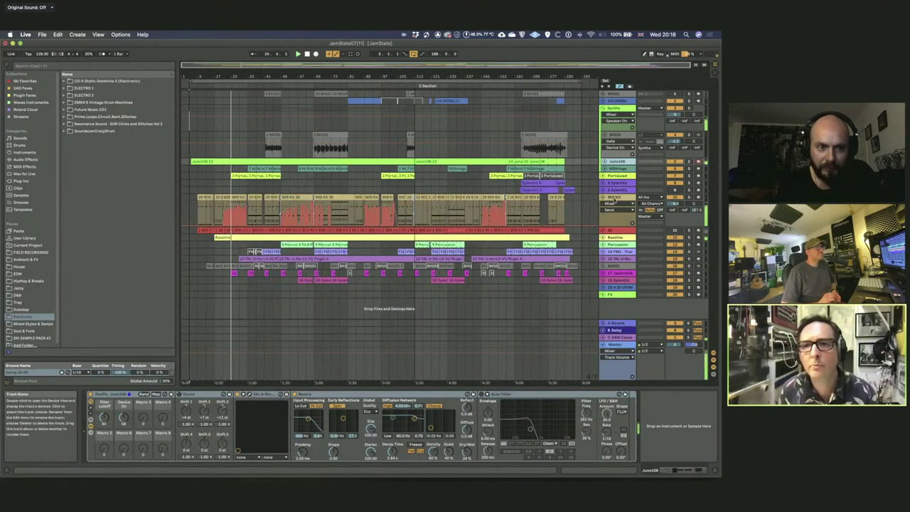
- Select the 909 Kit track and unfold its individual drum chains in the Session View mixer
click(615, 200)
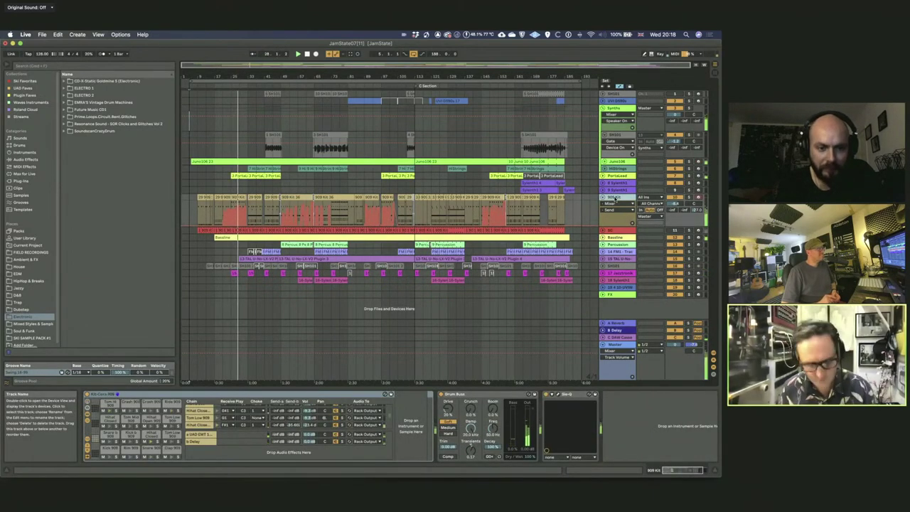
key(Tab)
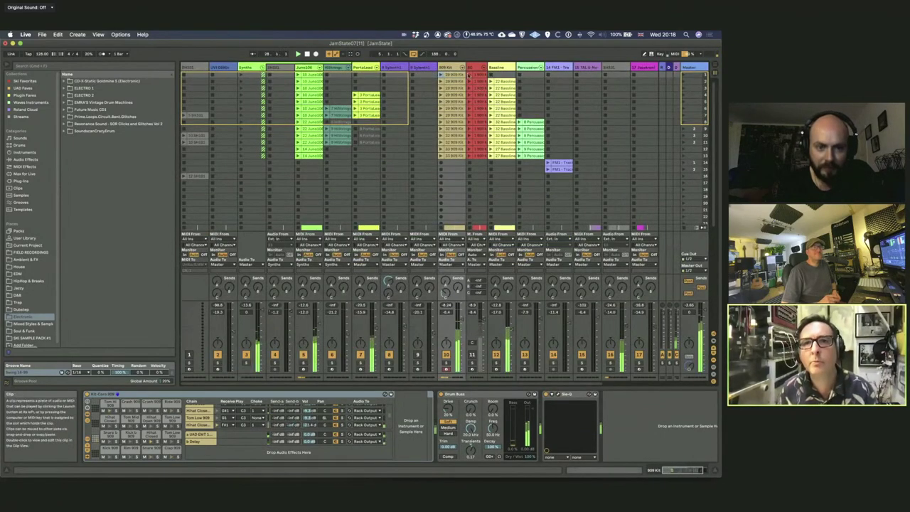
click(463, 69)
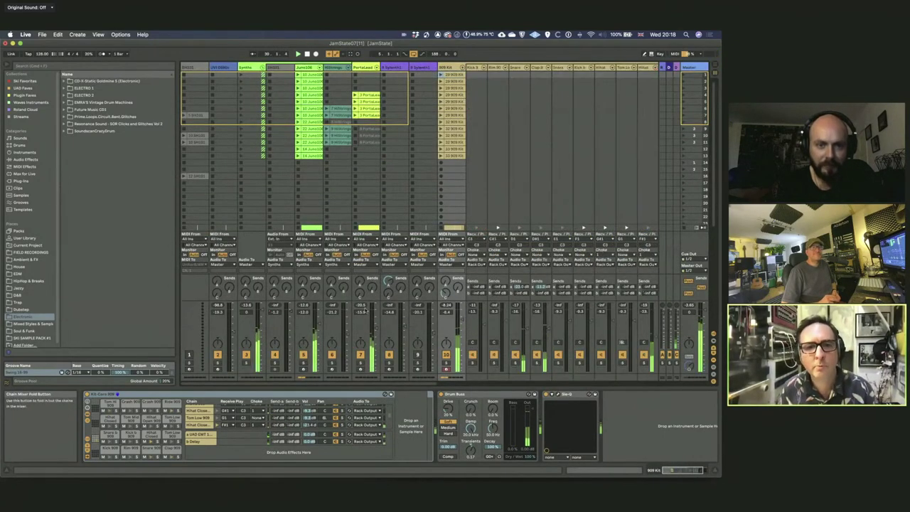
- Look across the 909 Kit's unfolded drum chains, fold them back into the track, and switch to the Arrangement View
scroll(390, 388, right, 5)
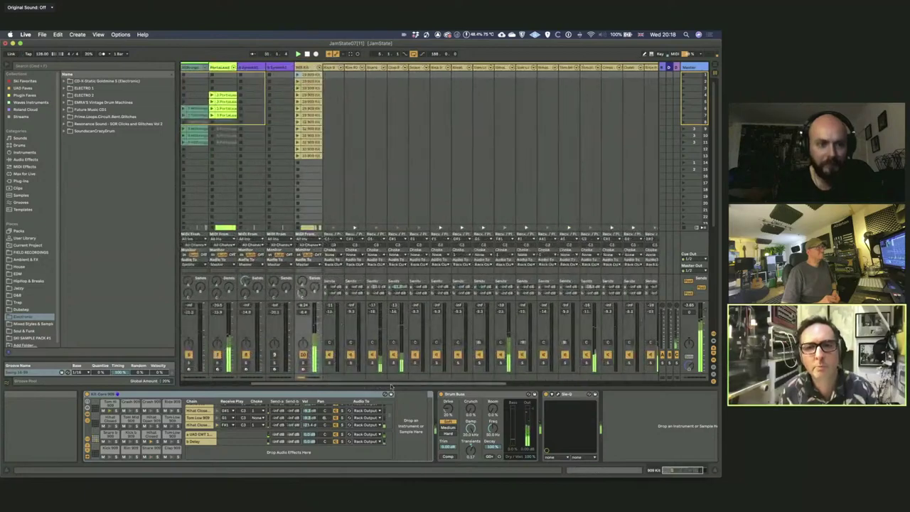
scroll(391, 387, right, 3)
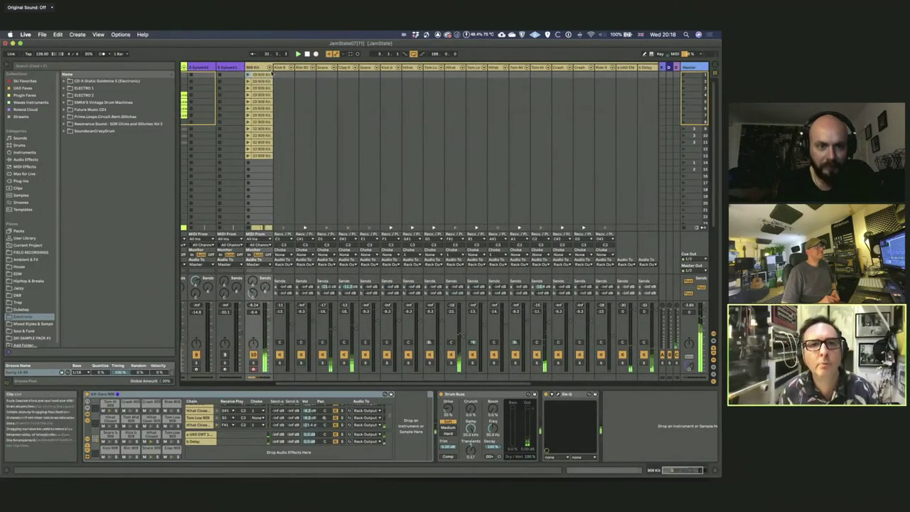
scroll(356, 125, left, 8)
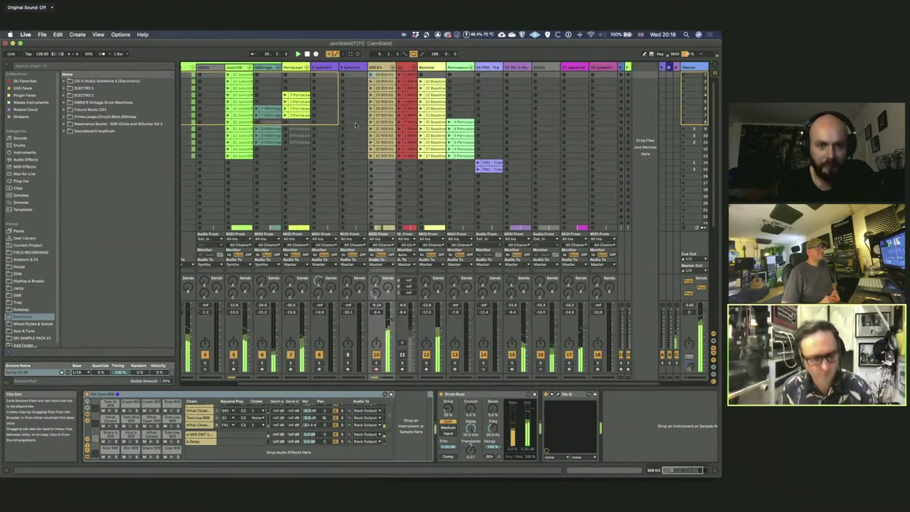
key(Tab)
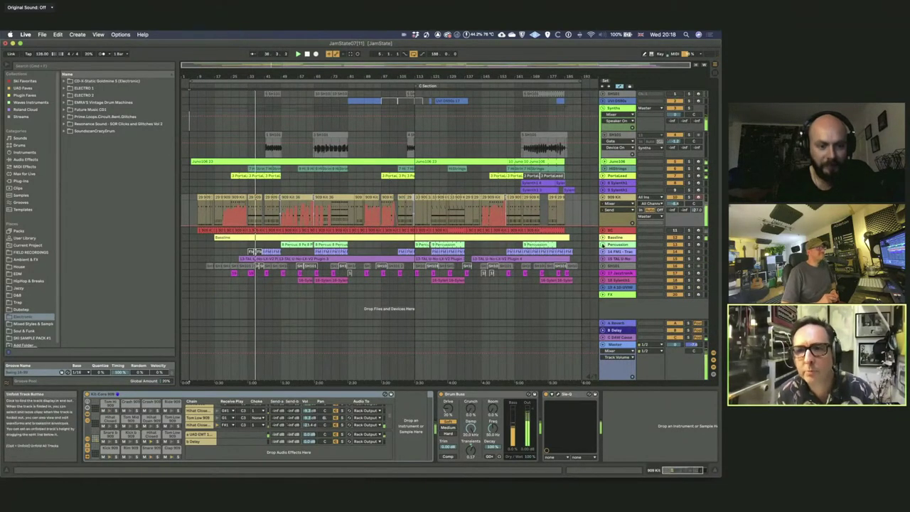
- Unfold the Bassline track and show the device chains of the Bassline, Percussion and 909 Kit tracks in turn
click(602, 238)
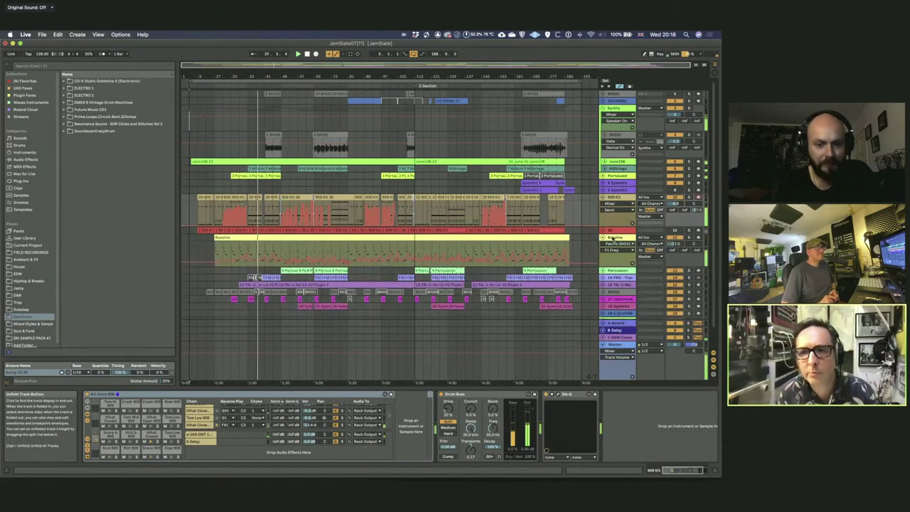
click(611, 238)
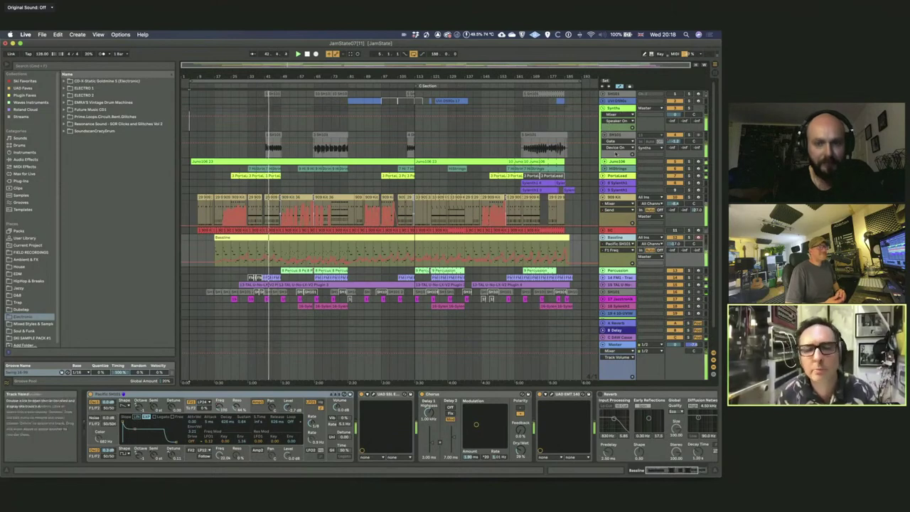
click(616, 270)
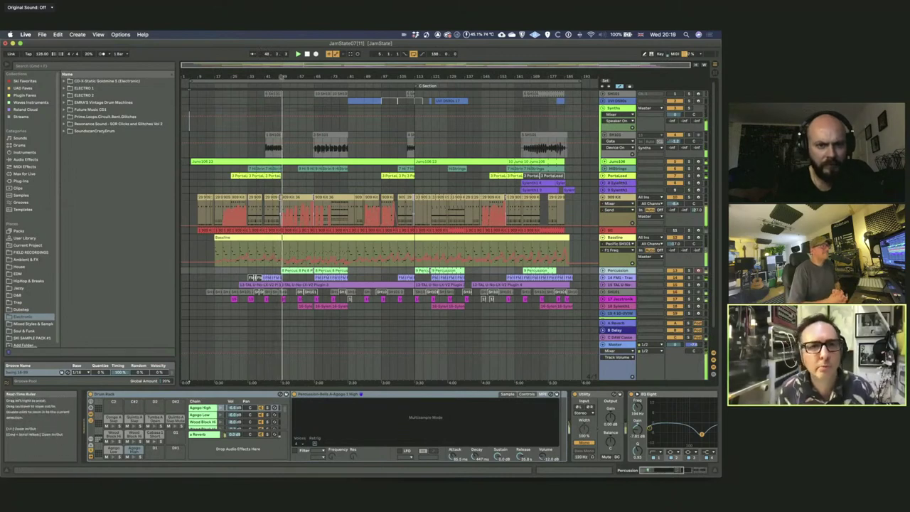
scroll(285, 382, up, 5)
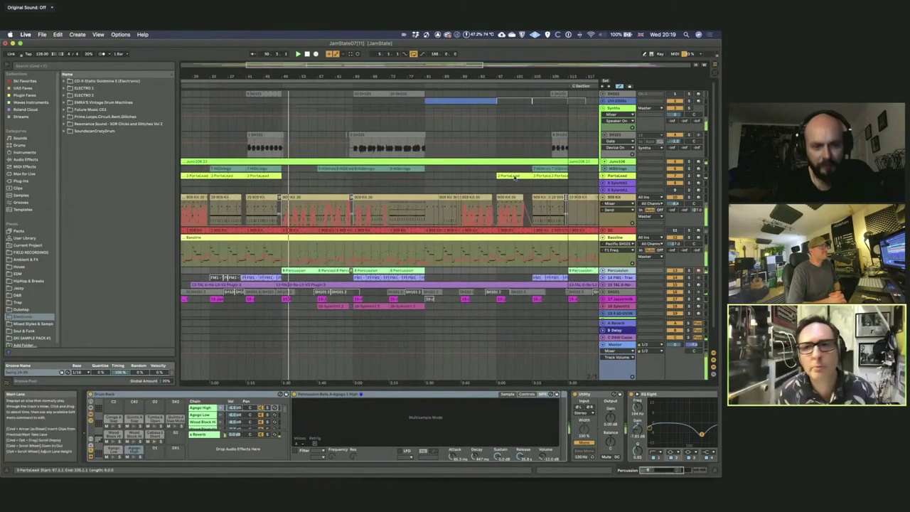
click(616, 198)
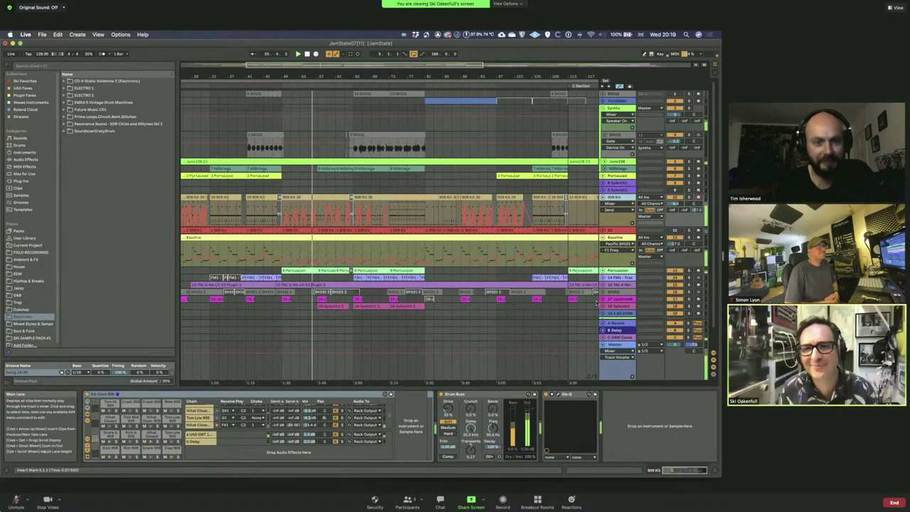
- Inspect the Sylenth1 plug-in with its BS TranceDriver patch on track 18, and close its window
click(606, 306)
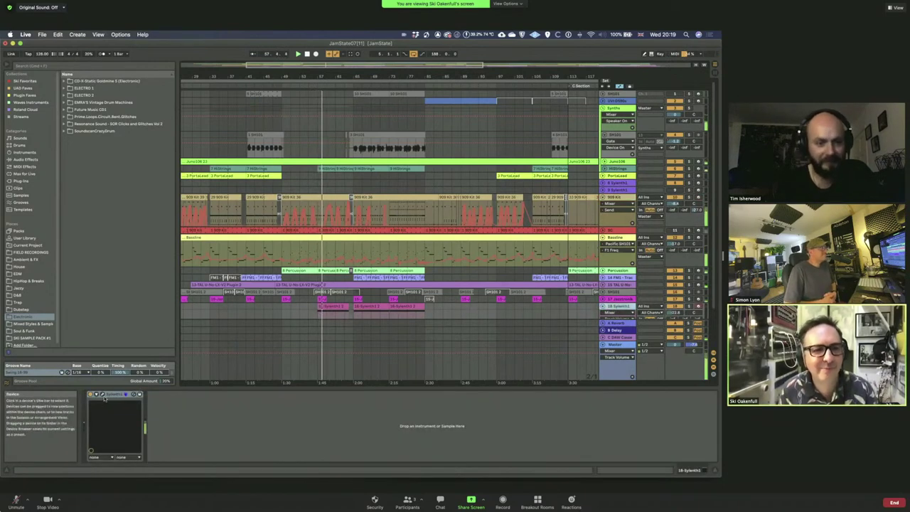
click(102, 395)
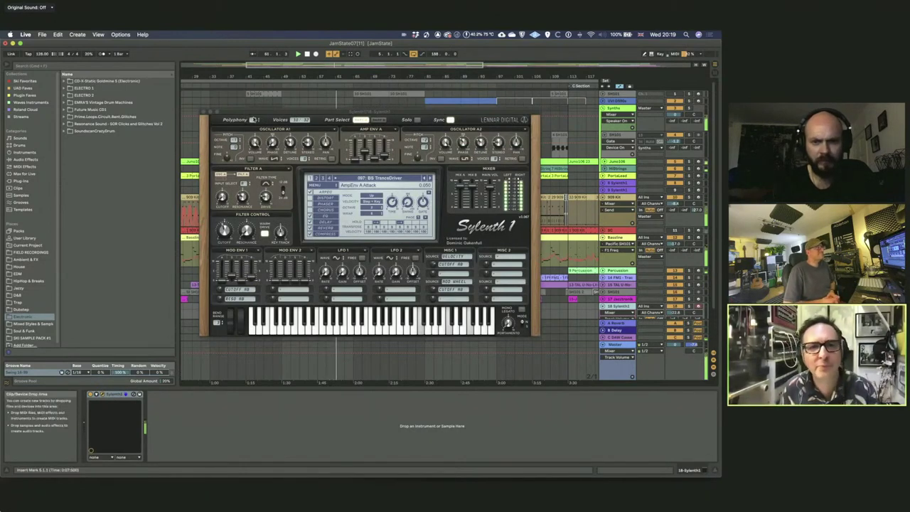
drag(247, 117, 331, 179)
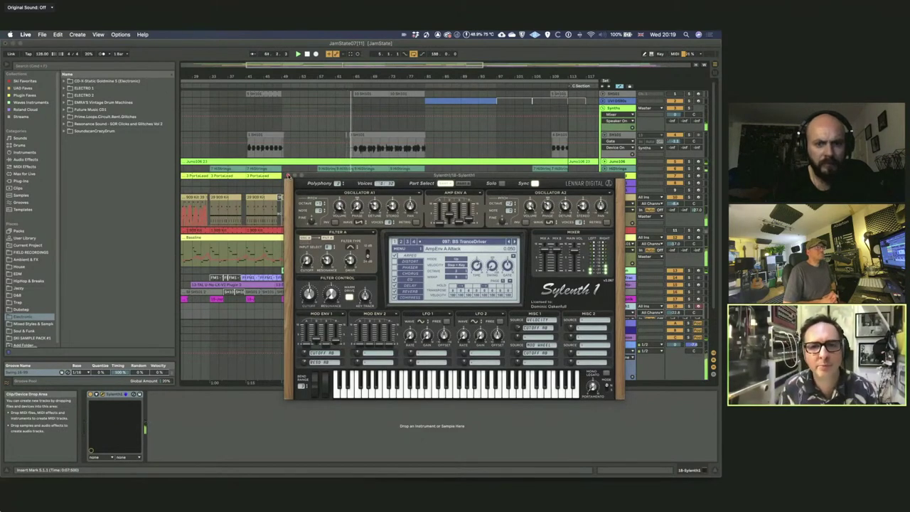
click(288, 175)
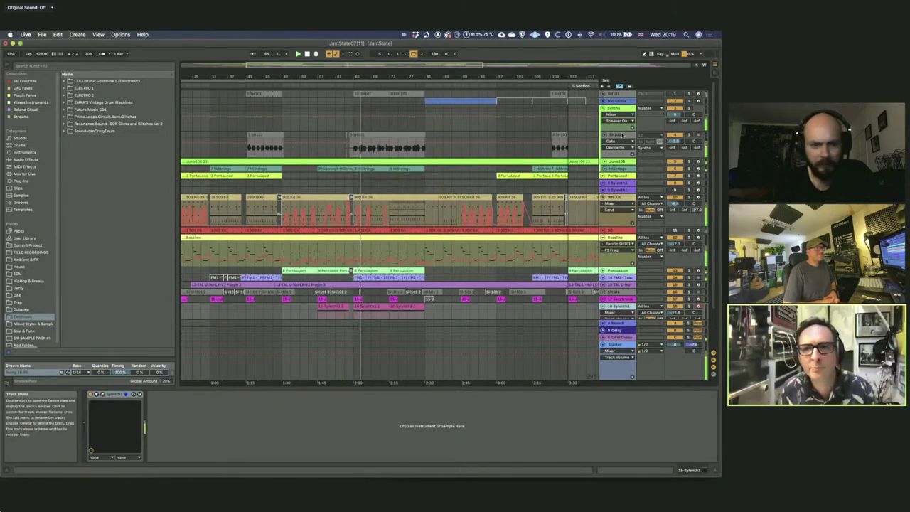
- Show the SH101 track's effects, and open the UVI DS90s track's Workstation plug-in with its Dream Bells patch
click(620, 134)
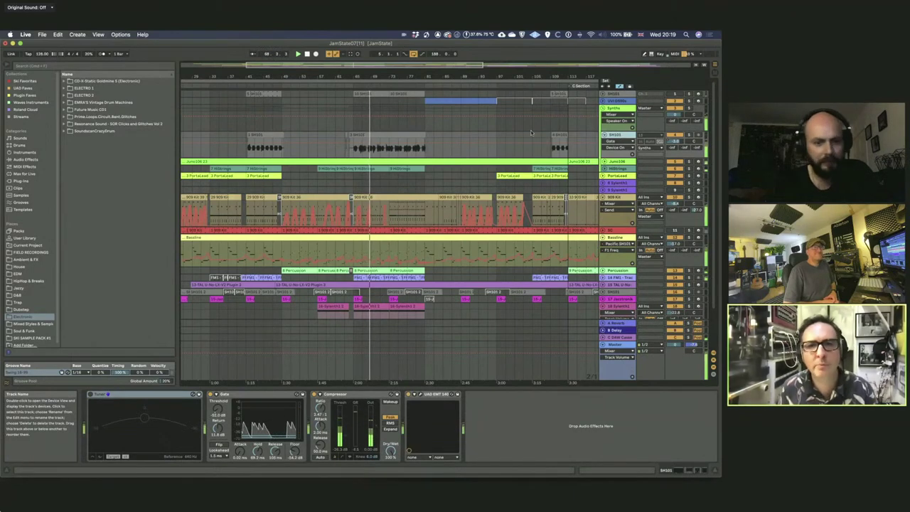
click(616, 101)
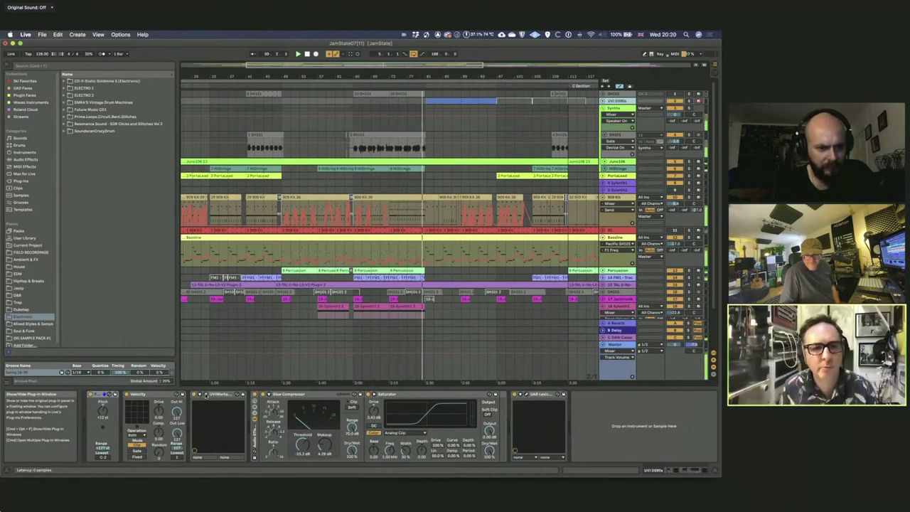
click(206, 396)
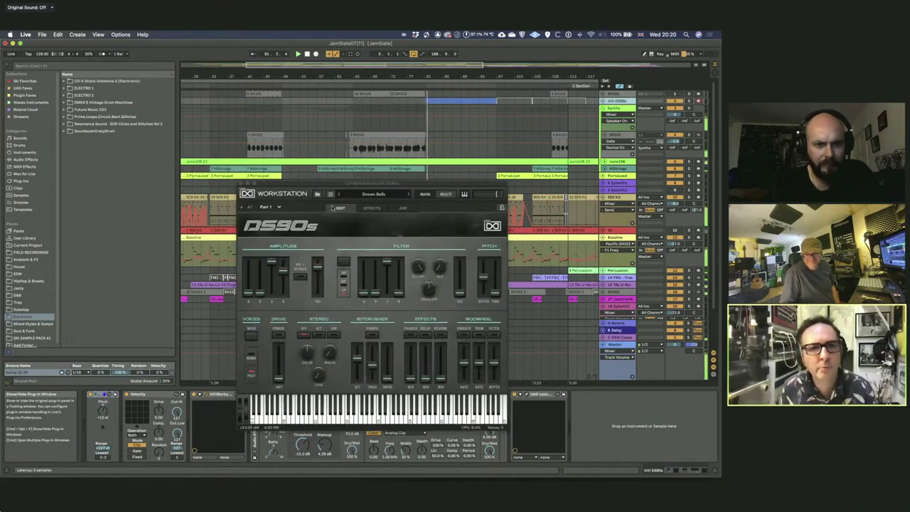
drag(297, 178, 139, 105)
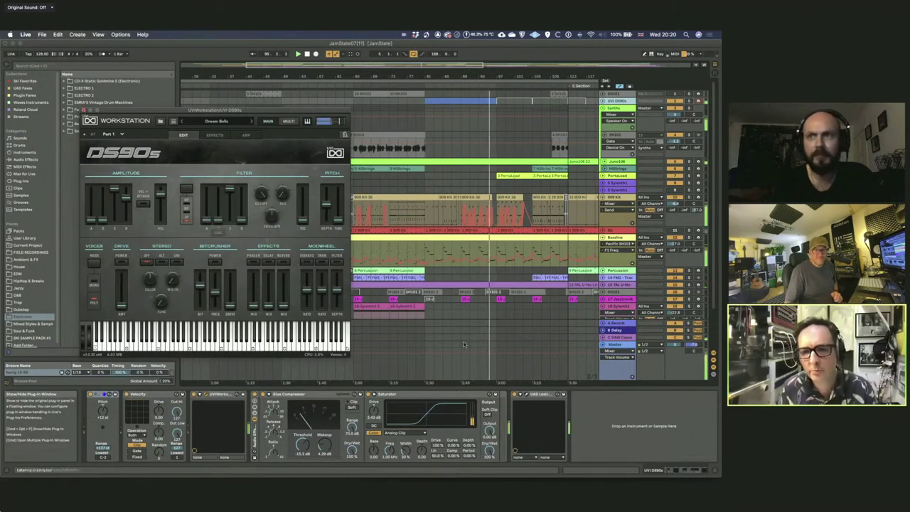
- Inspect the Lexicon 224 reverb on the UVI DS90s track, and close both open plug-in windows
click(527, 395)
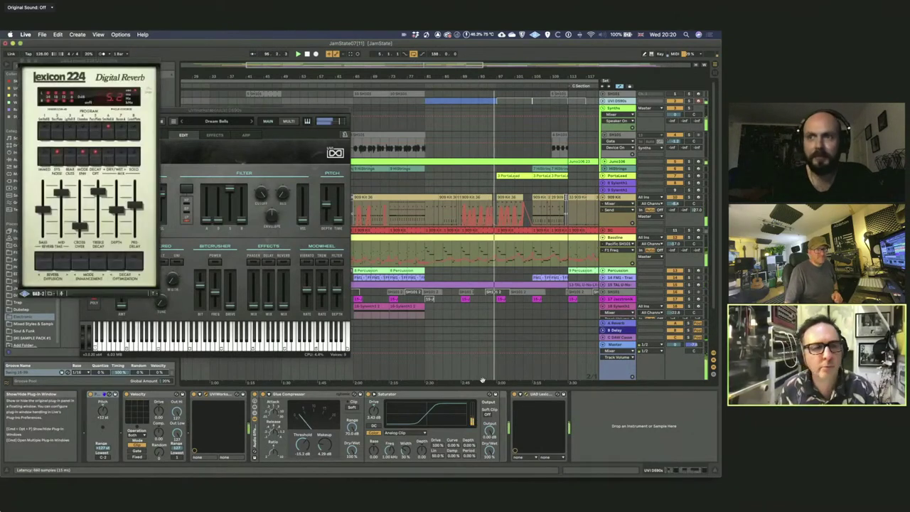
drag(63, 61, 510, 159)
click(470, 161)
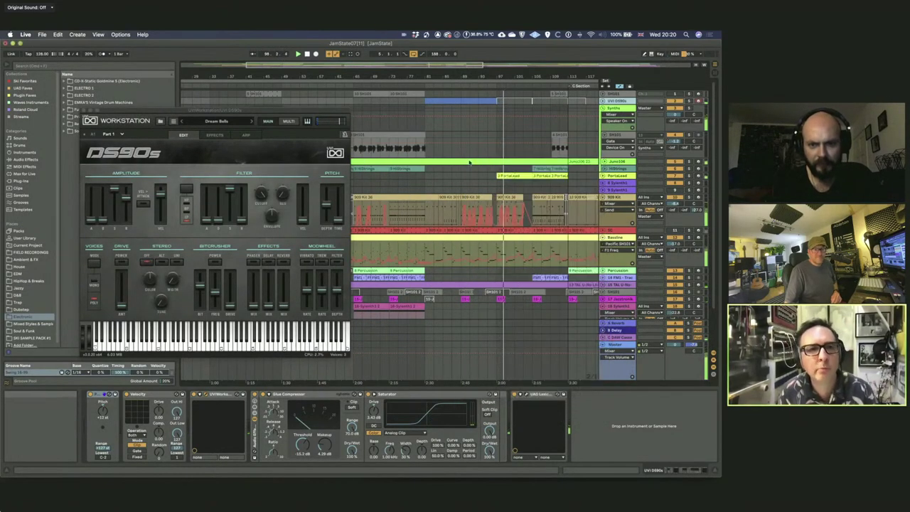
click(84, 110)
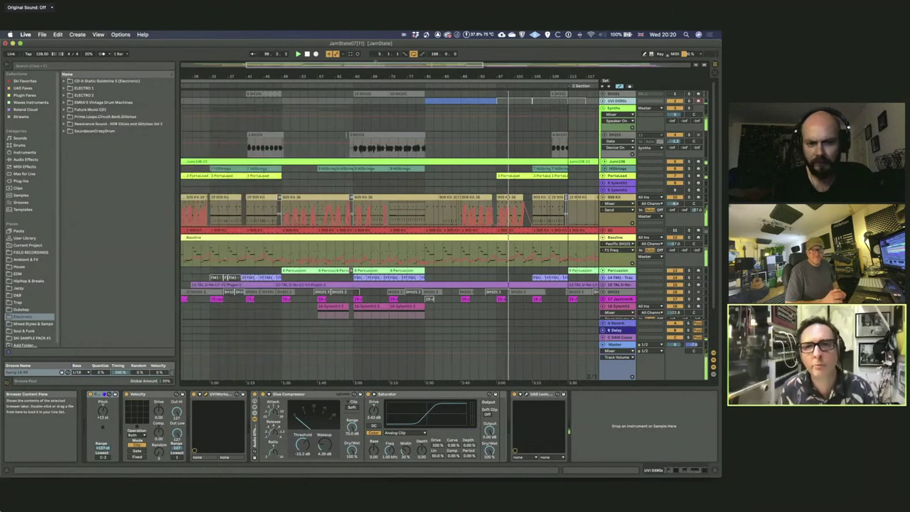
- Bring the C Section of the arrangement into view, and inspect and close the 909 Kit's Soundtoys SIE-Q plug-in
scroll(391, 223, right, 5)
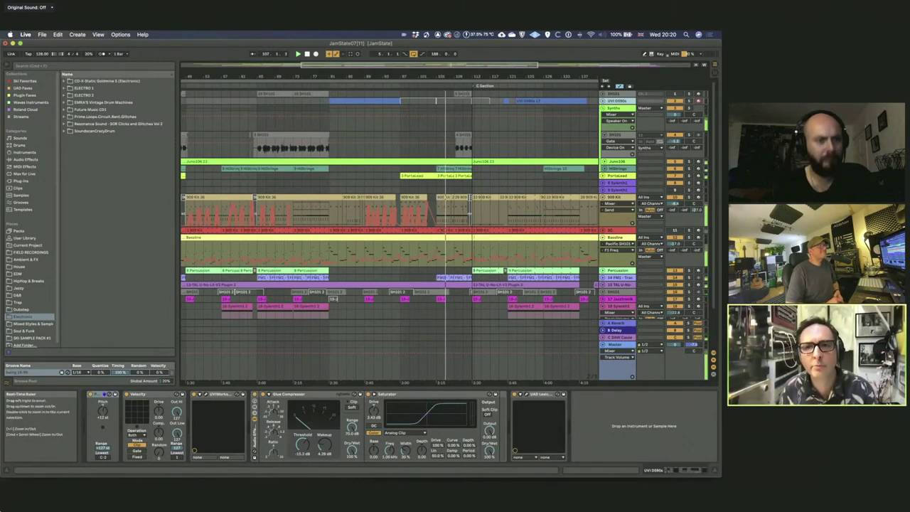
drag(477, 76, 389, 87)
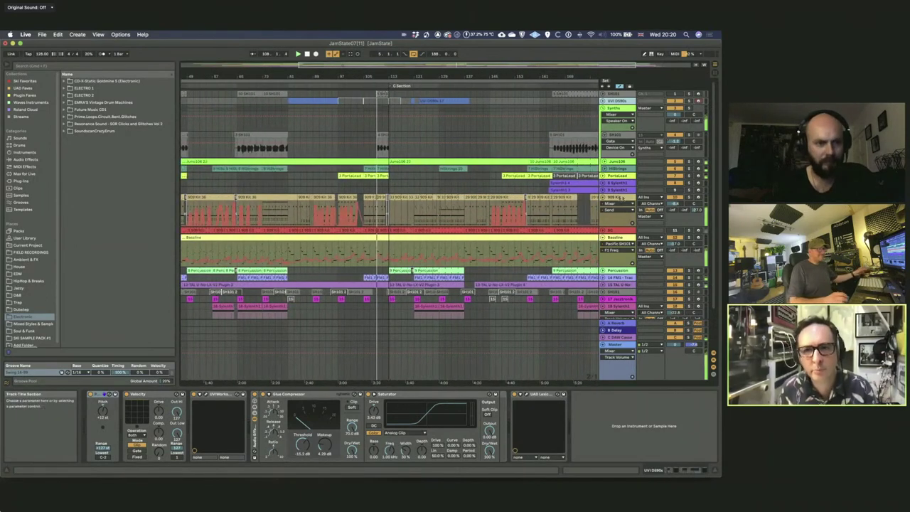
click(616, 197)
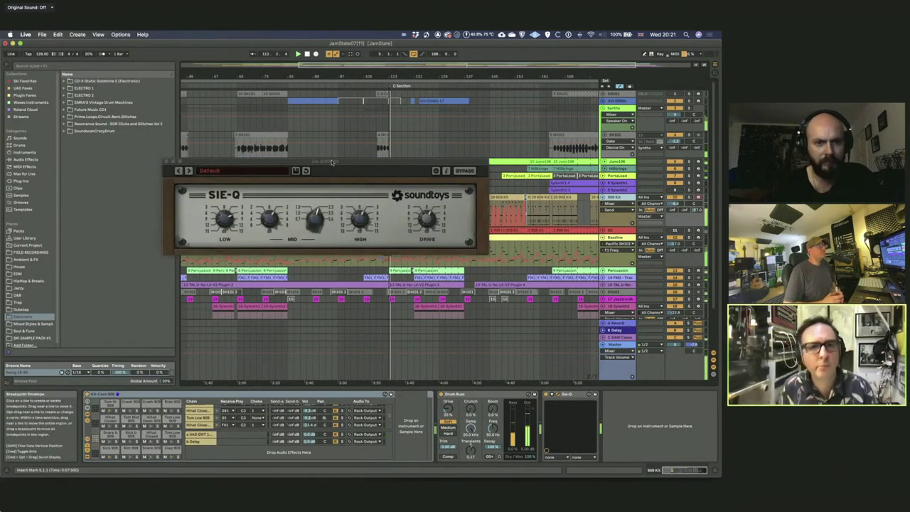
drag(331, 162, 404, 324)
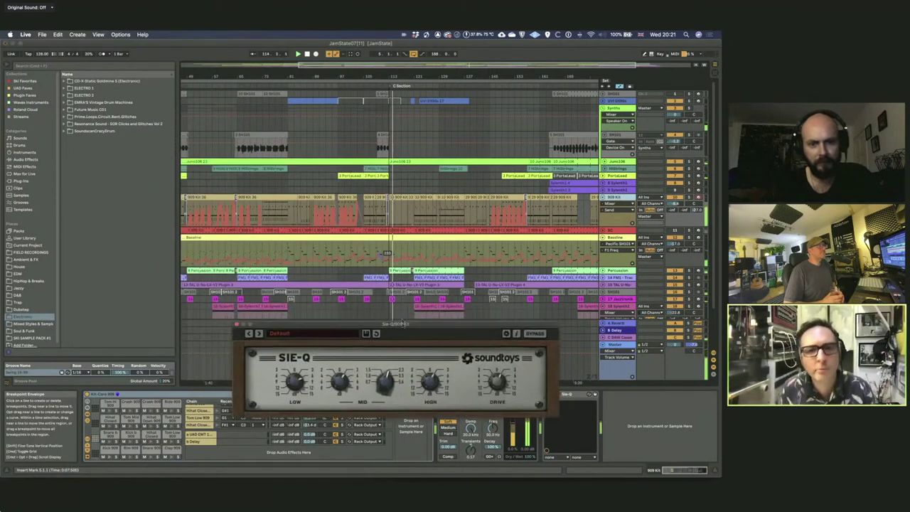
click(236, 324)
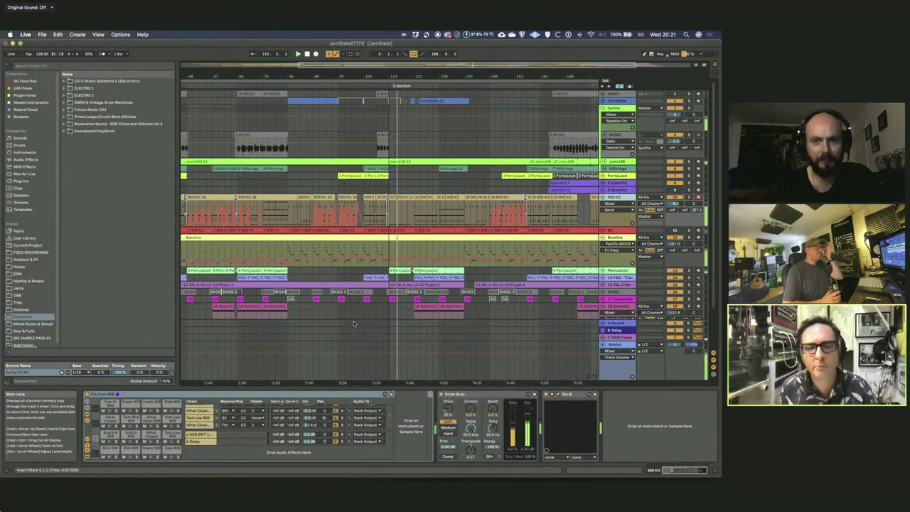
- Show the UVI DS90s track's device chain and the Compressor on the Synths group, with the arrangement's ending in view
click(614, 102)
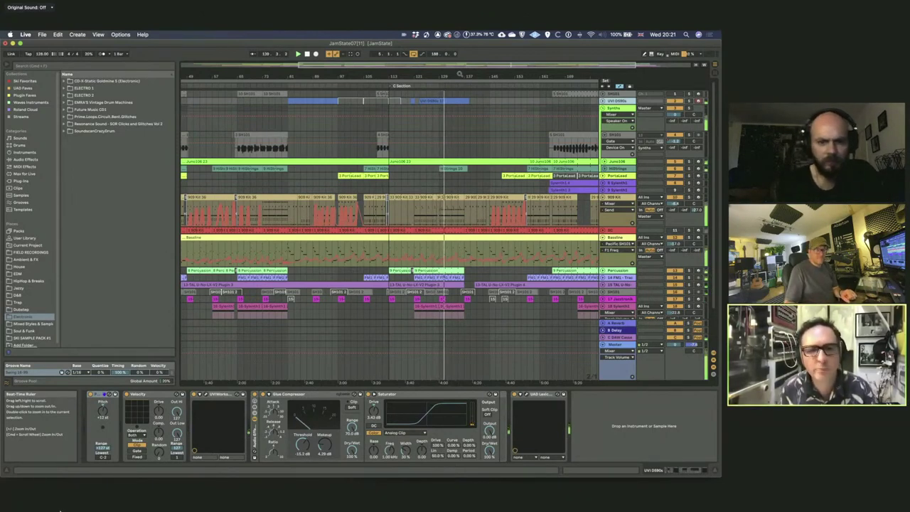
click(616, 108)
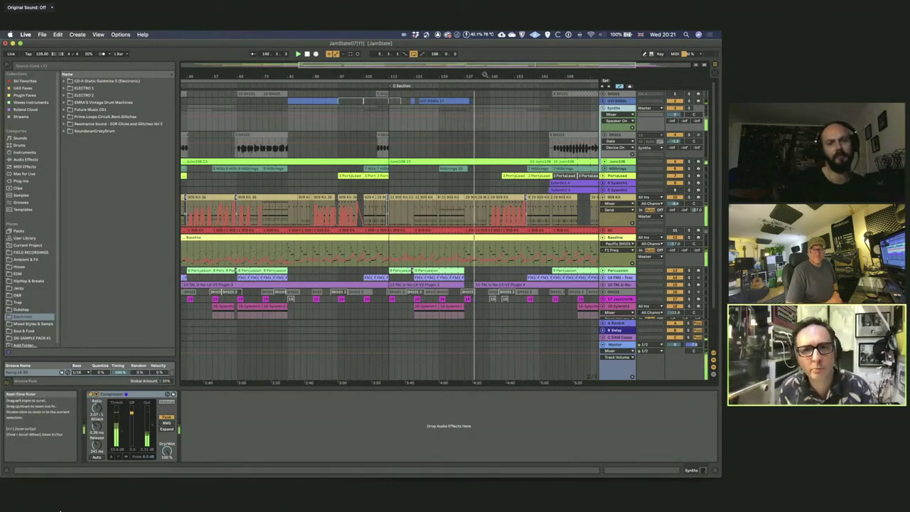
key(minus)
key(minus)
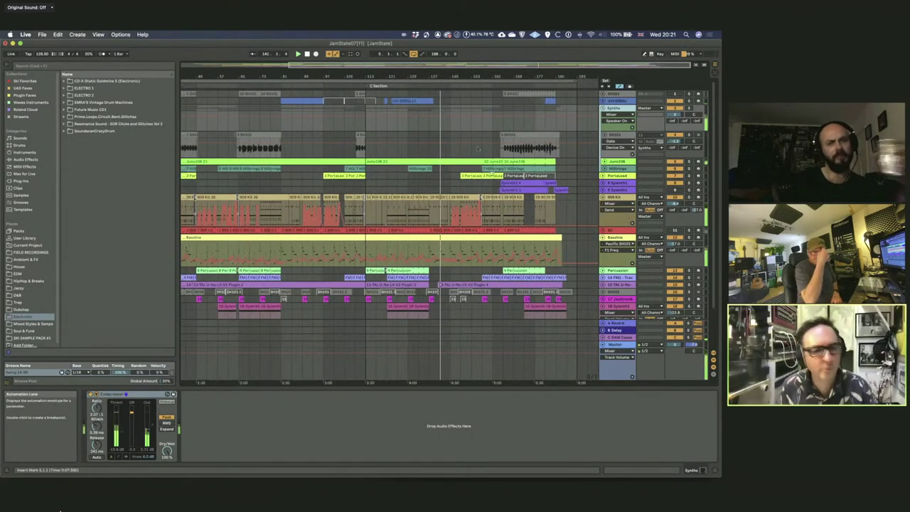
- Show the 909 Kit's devices, and inspect and close track 8's Sylenth1 plug-in with its ARP Hard Dry 303 patch
click(490, 174)
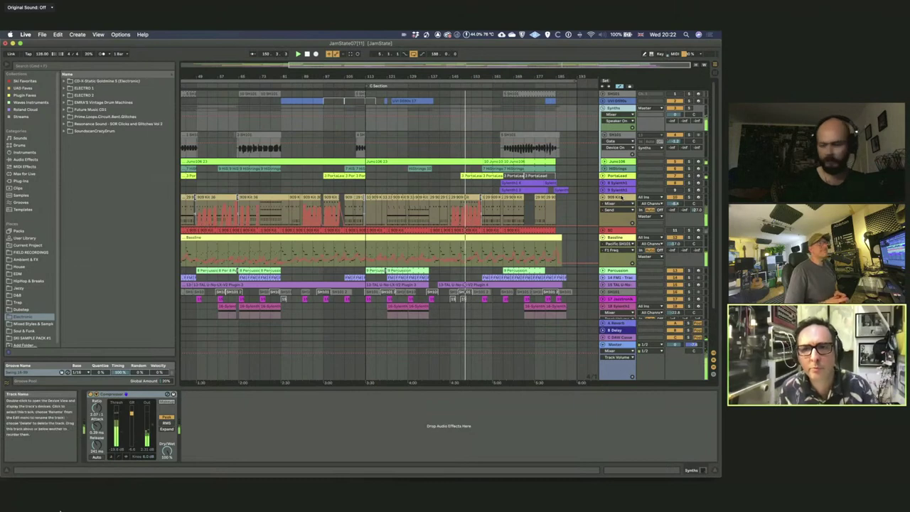
click(620, 197)
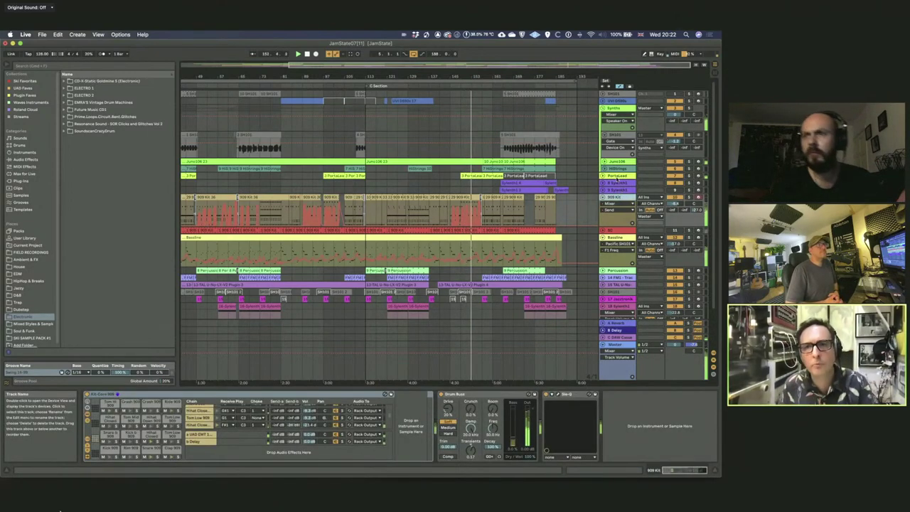
click(617, 183)
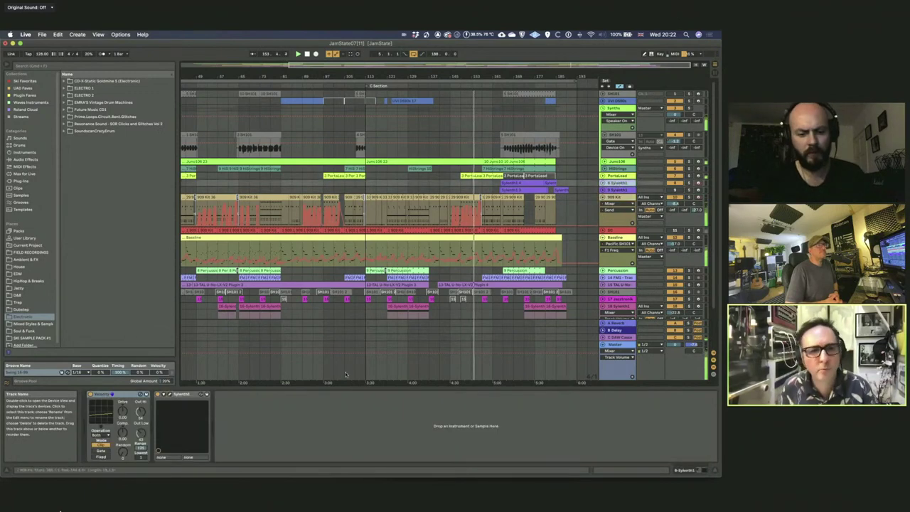
click(169, 397)
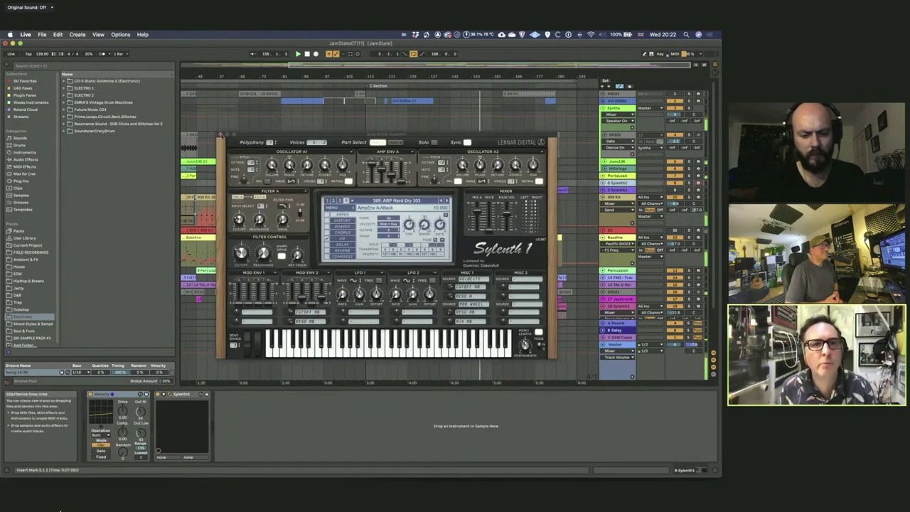
click(221, 134)
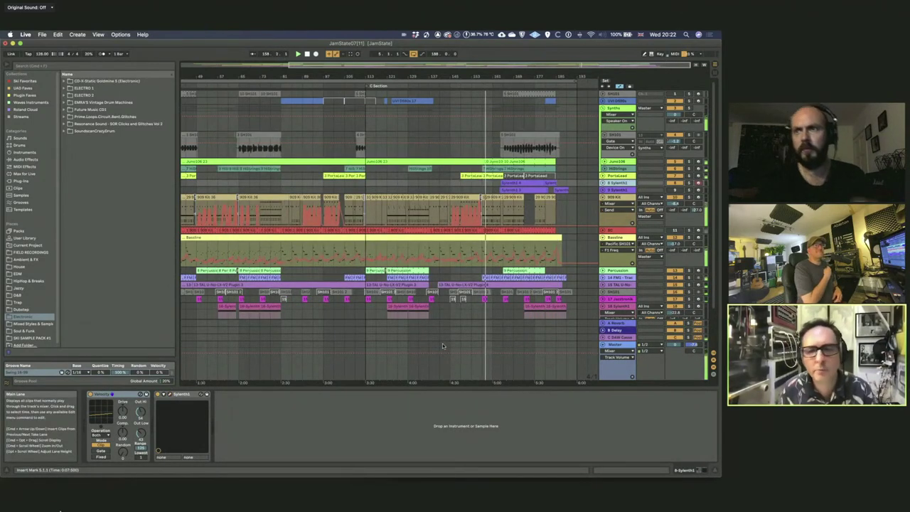
- Unfold the Juno106 track to show its notes and macro automation around bars 147 to 177
click(604, 162)
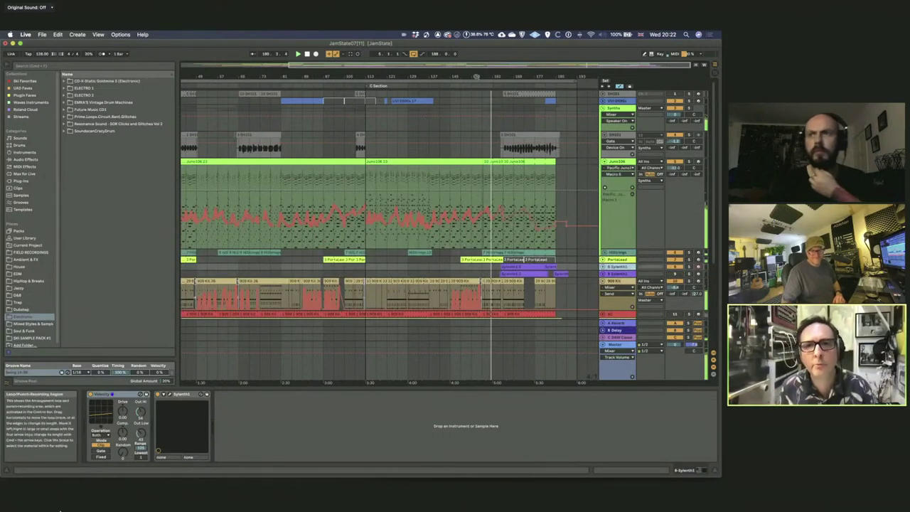
drag(508, 76, 329, 83)
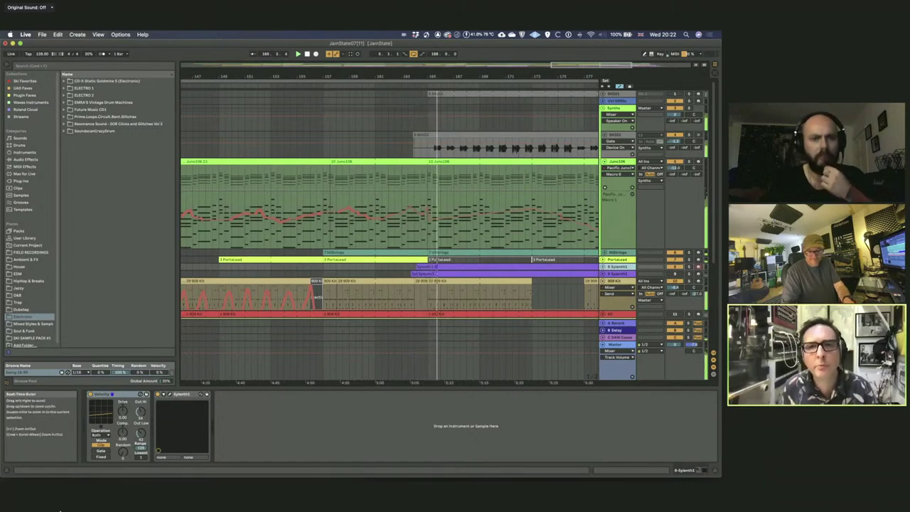
- Fold the Juno106 track and bring the arrangement's ending into view down to the FX track
scroll(390, 228, right, 4)
scroll(343, 78, down, 5)
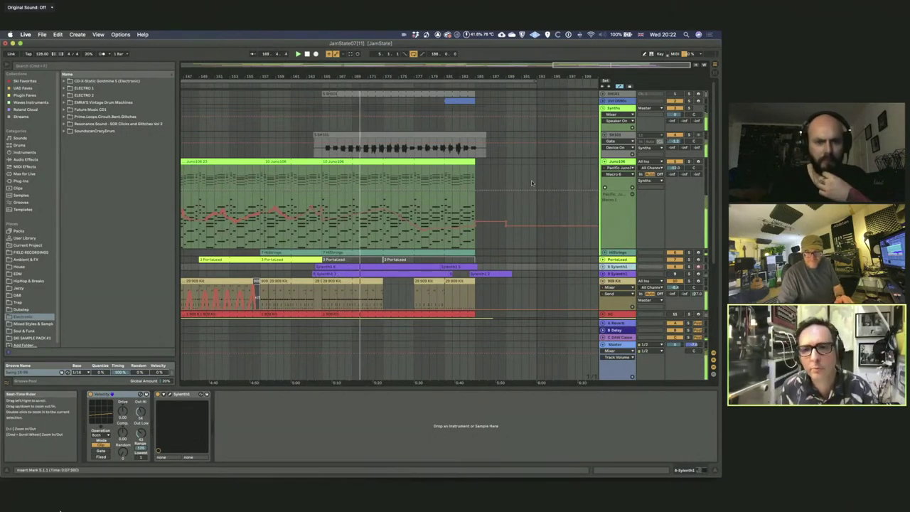
scroll(532, 183, down, 3)
scroll(532, 184, down, 5)
scroll(596, 158, up, 7)
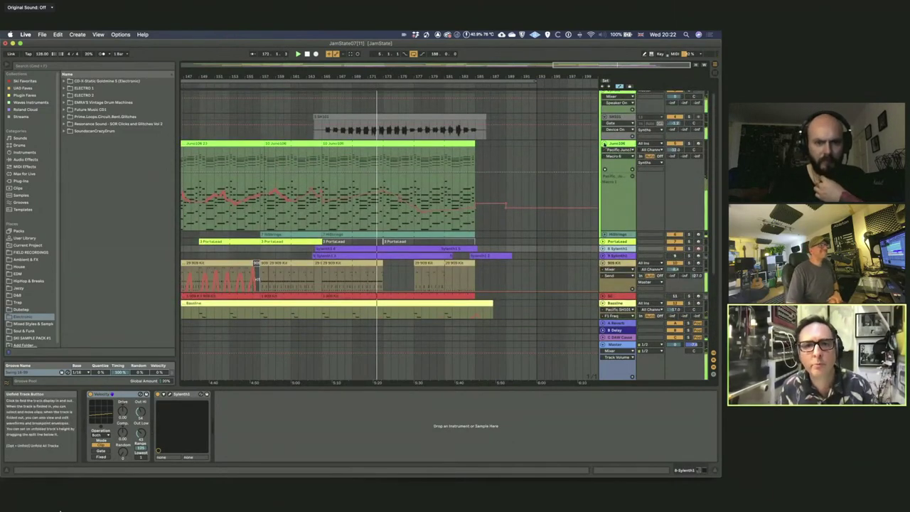
click(603, 143)
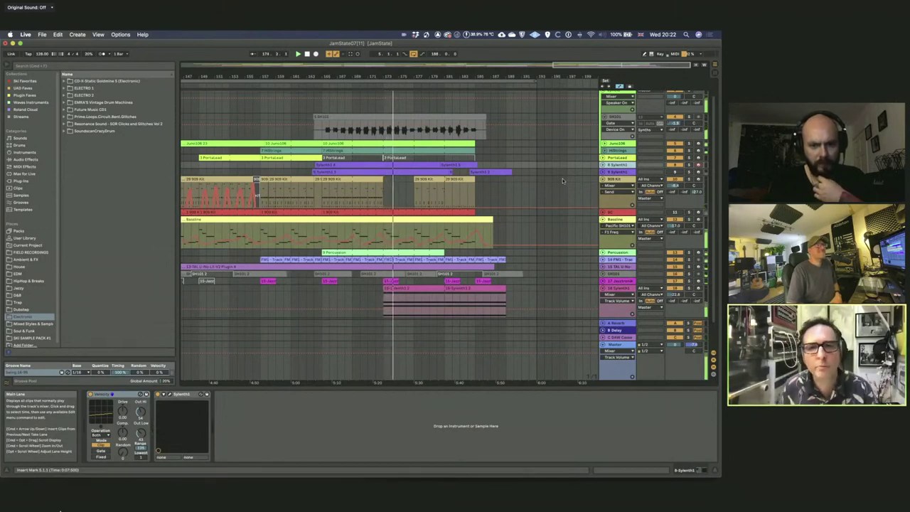
scroll(556, 195, down, 3)
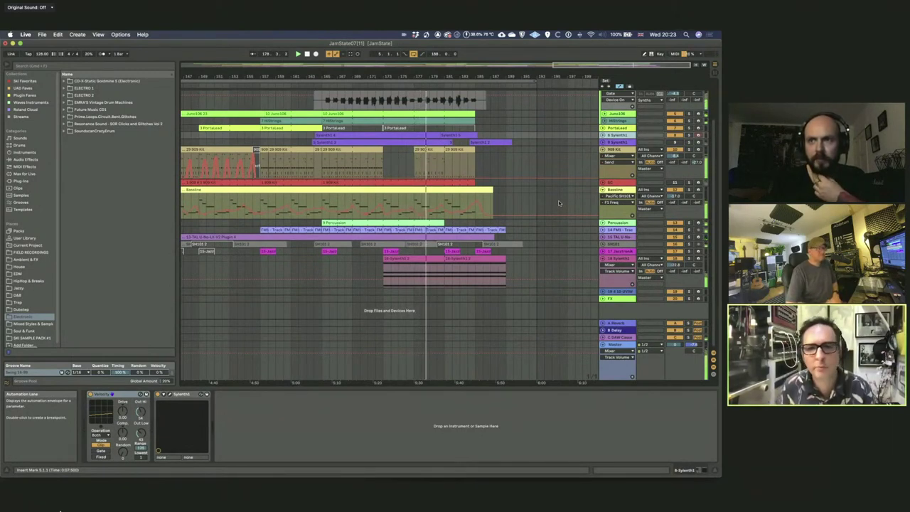
- Zoom the arrangement out to show more of the song, and unmute the microphone in the Zoom meeting
mouse_move(24, 503)
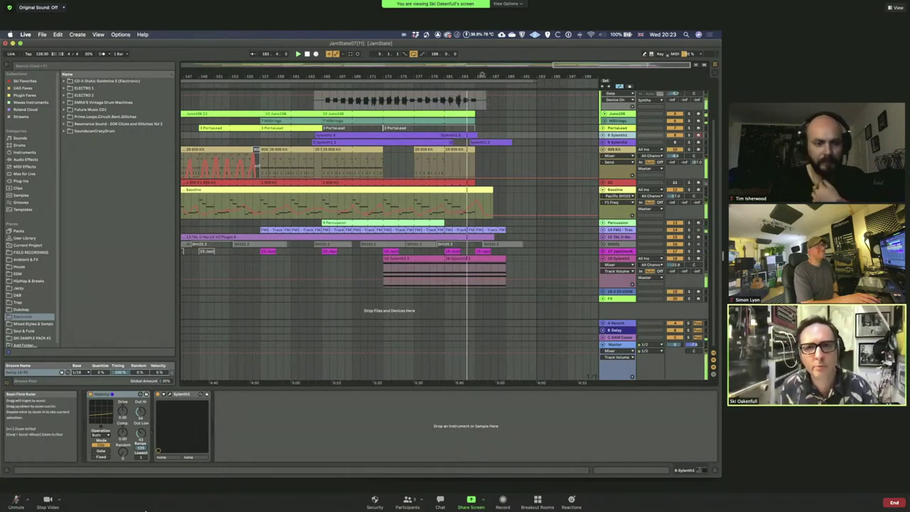
drag(541, 76, 522, 71)
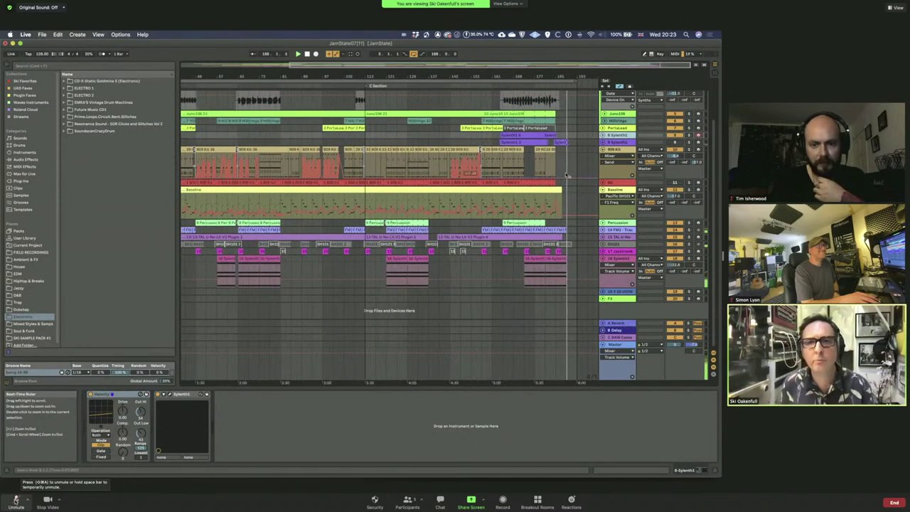
click(16, 500)
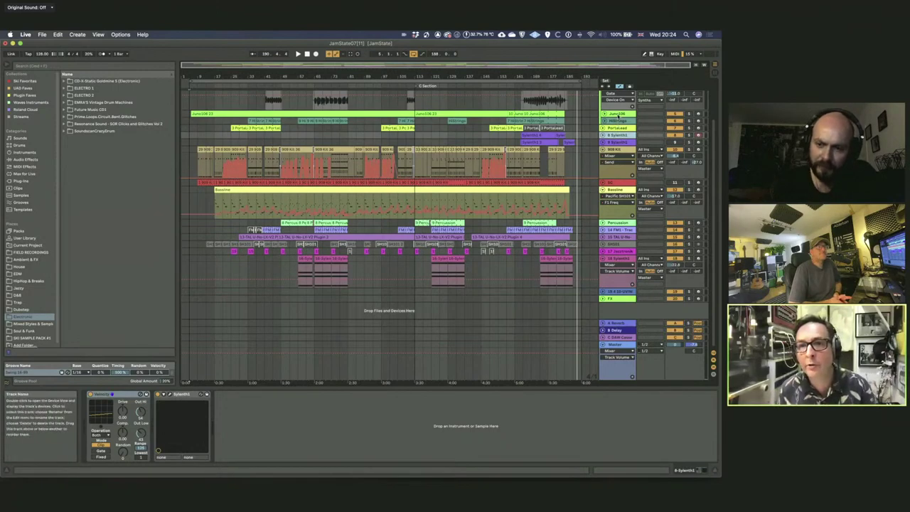
- Show the Juno106 track's device chain and open the Virtual MIDI Piano Keyboard (vmpk)
click(618, 115)
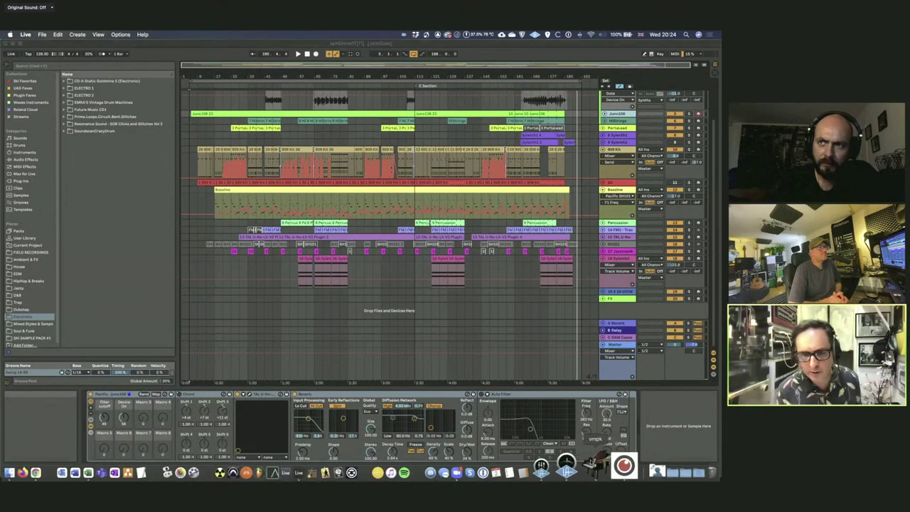
click(596, 464)
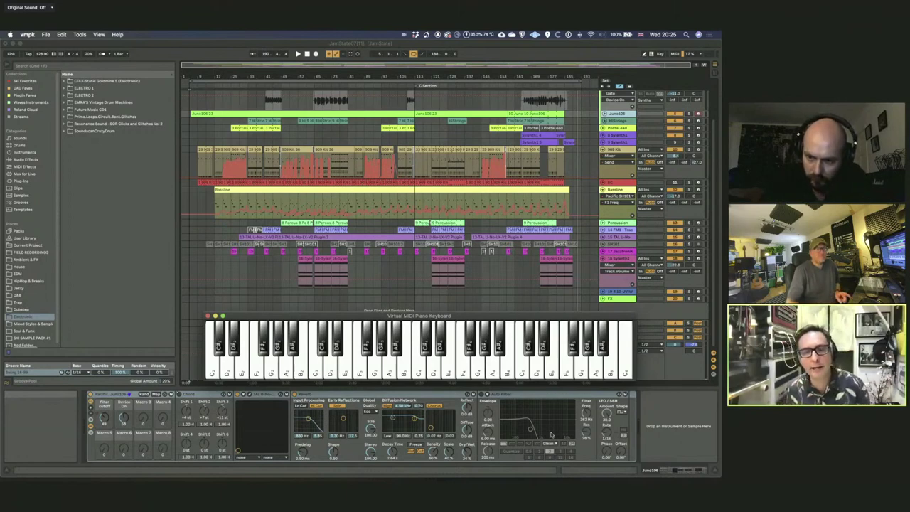
- Show the UVI DS90s track's device chain and move the virtual piano keyboard up over the upper tracks
scroll(384, 199, up, 3)
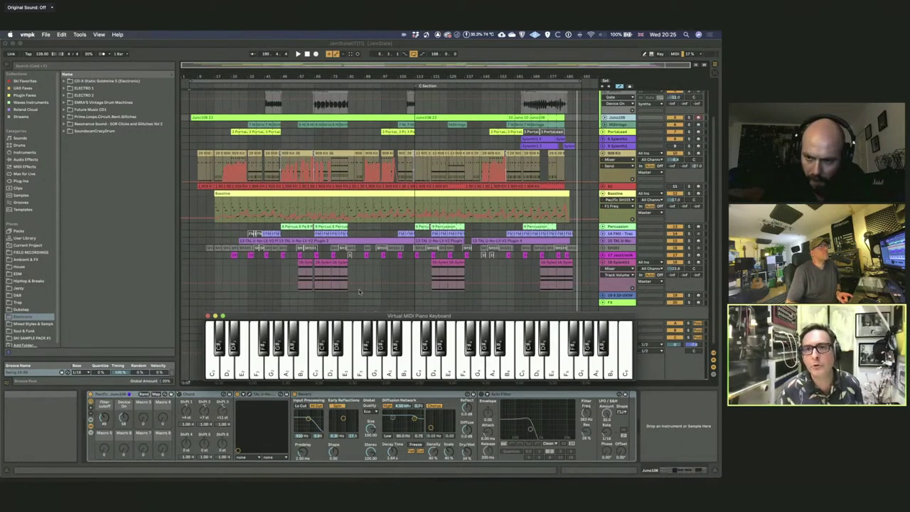
click(610, 105)
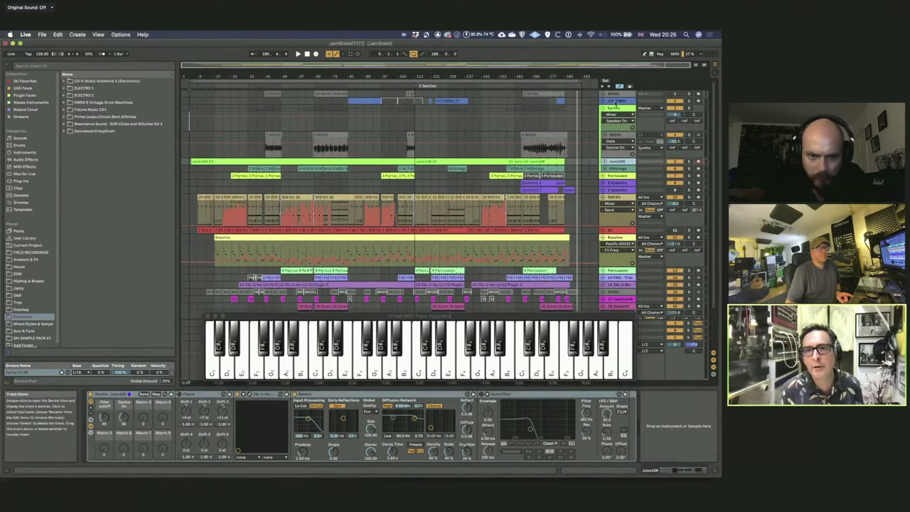
click(616, 102)
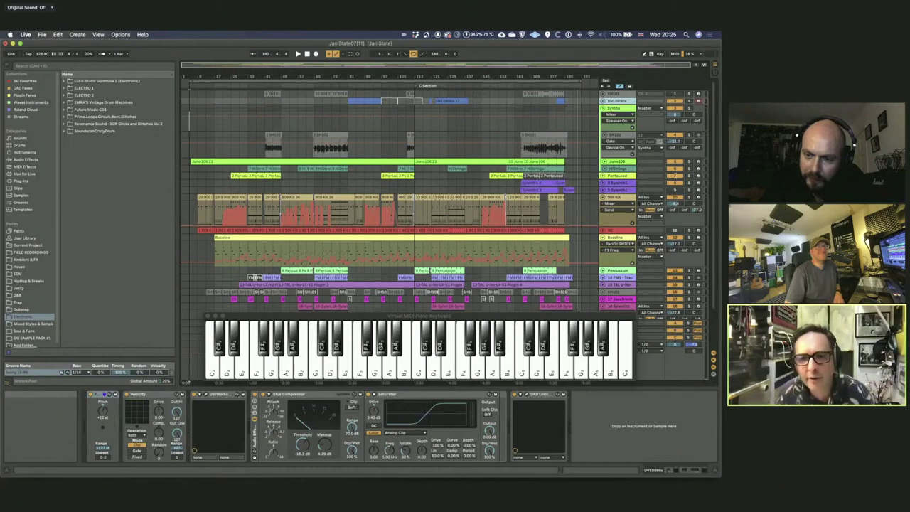
drag(403, 317, 369, 156)
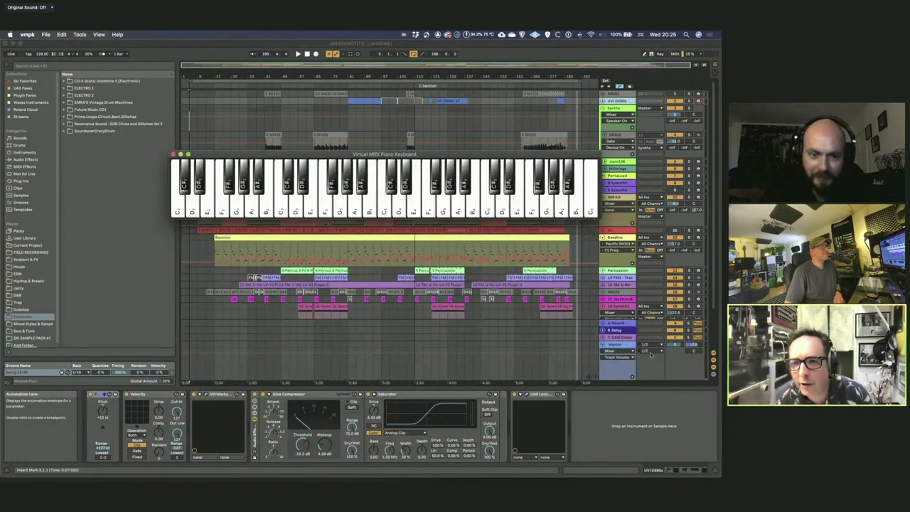
- Show the frozen UVIWorkstation sample on the track above FX, and move the piano keyboard down off the 909 Kit and Bassline clips
scroll(623, 305, down, 3)
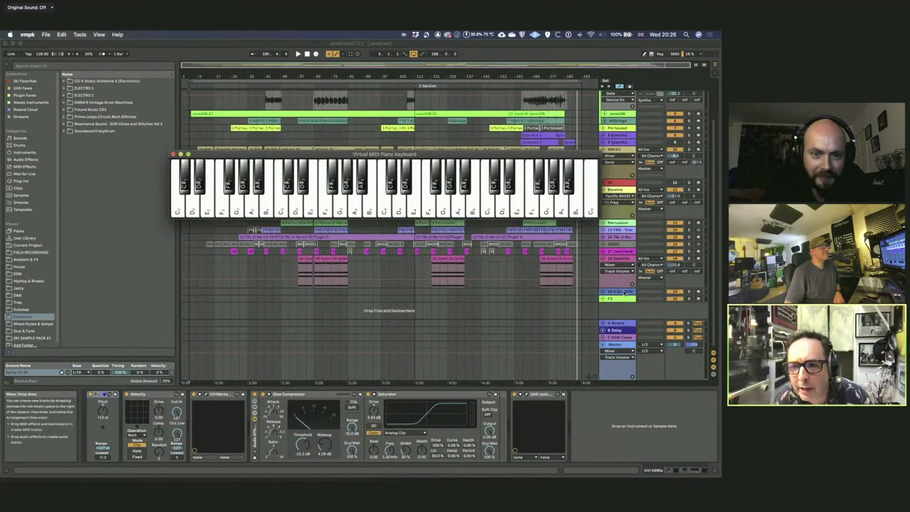
click(624, 292)
click(624, 293)
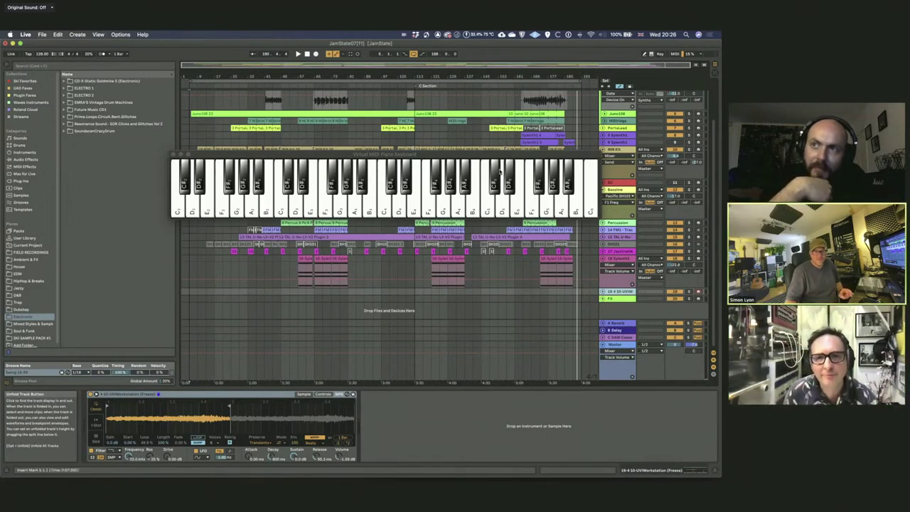
drag(486, 154, 474, 299)
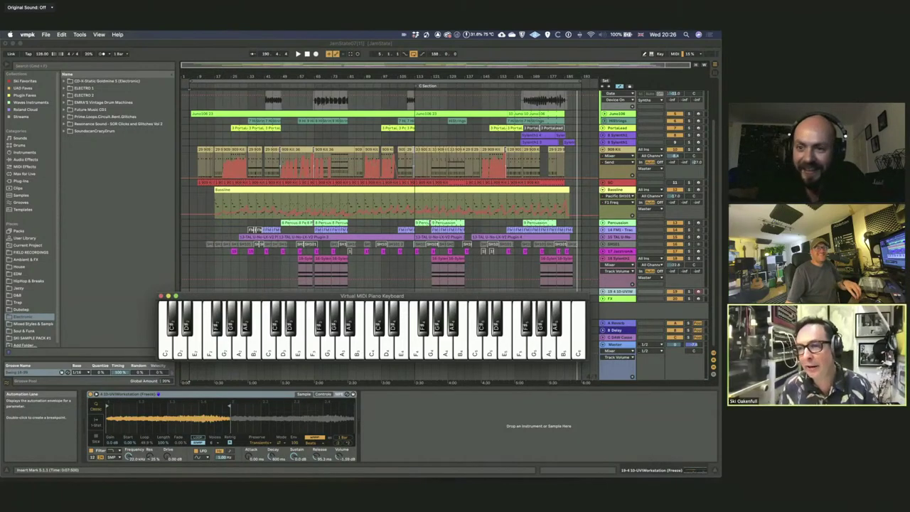
- View FM1 - Disc.png from the SLM Webcast folder, moving the piano keyboard off the disc's track listing, and close the image
mouse_move(578, 481)
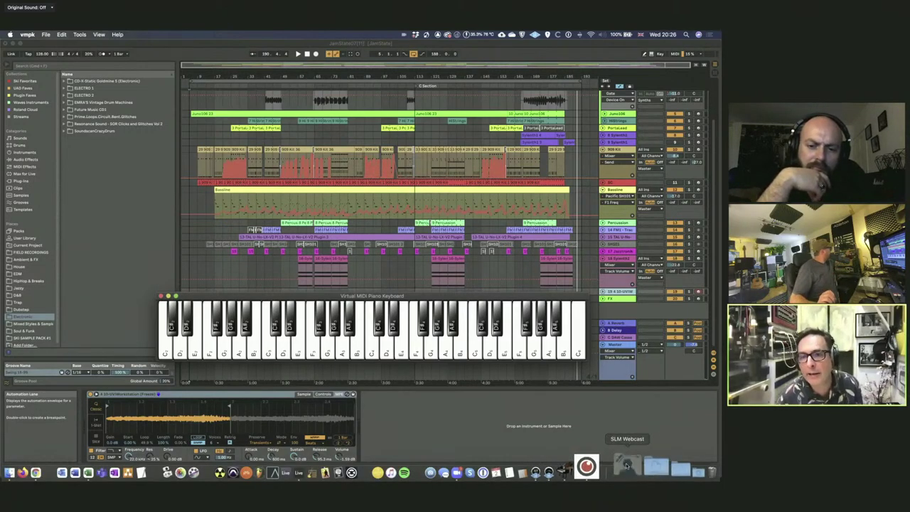
click(627, 466)
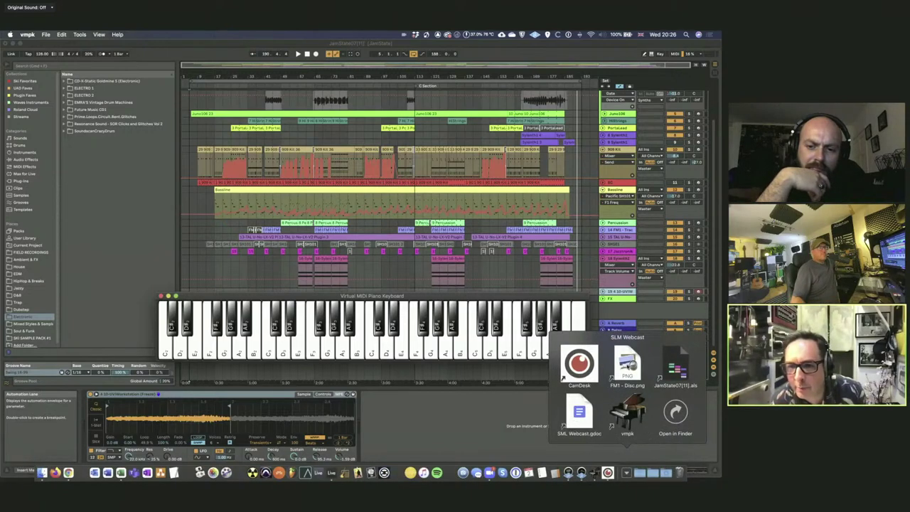
click(628, 365)
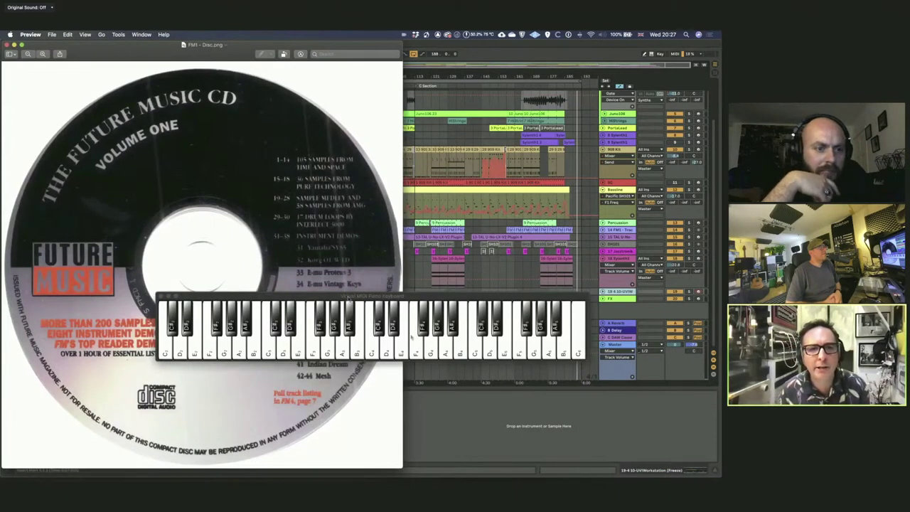
drag(346, 298, 461, 348)
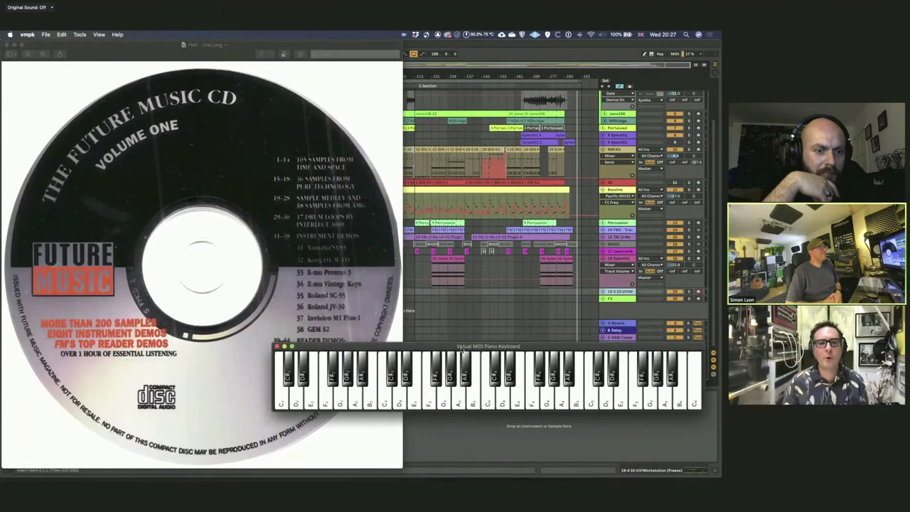
click(7, 44)
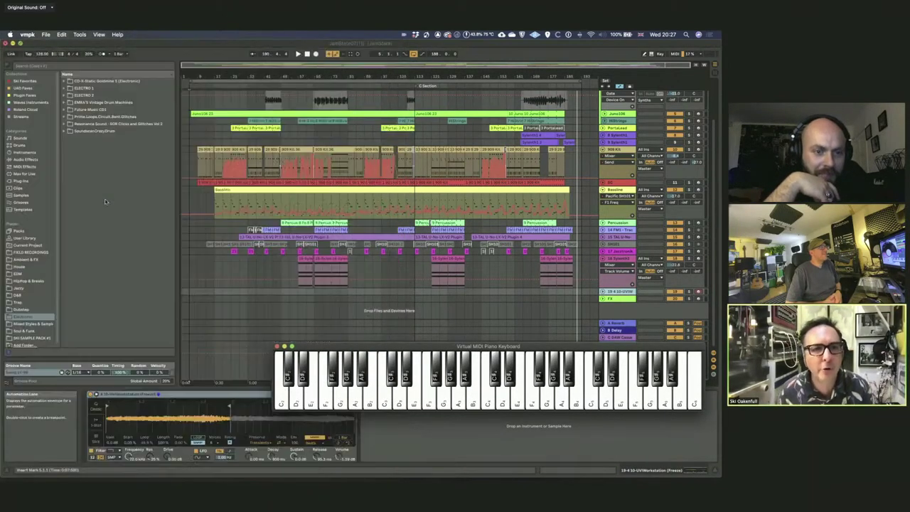
- Expand the Future Music CD1 folder in the browser, preview FM1 - Track 08.wav, and collapse the folder
click(92, 113)
click(92, 110)
click(64, 110)
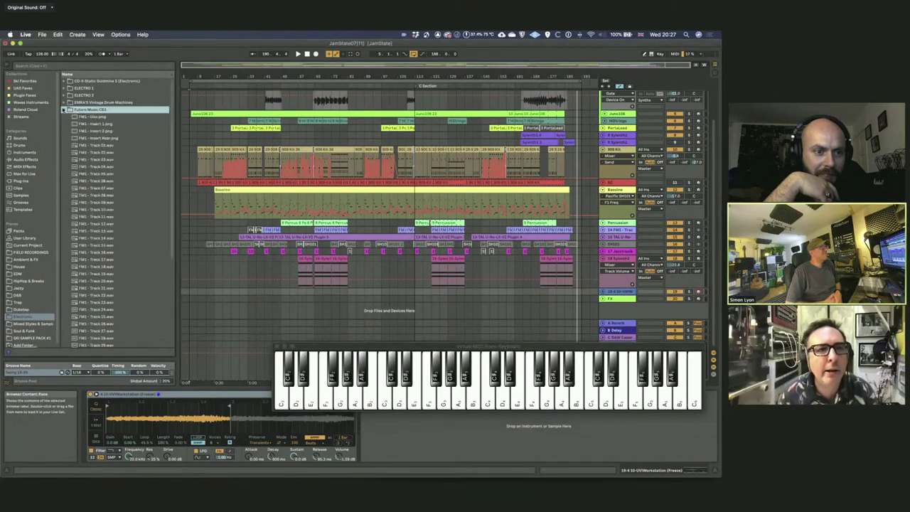
click(98, 195)
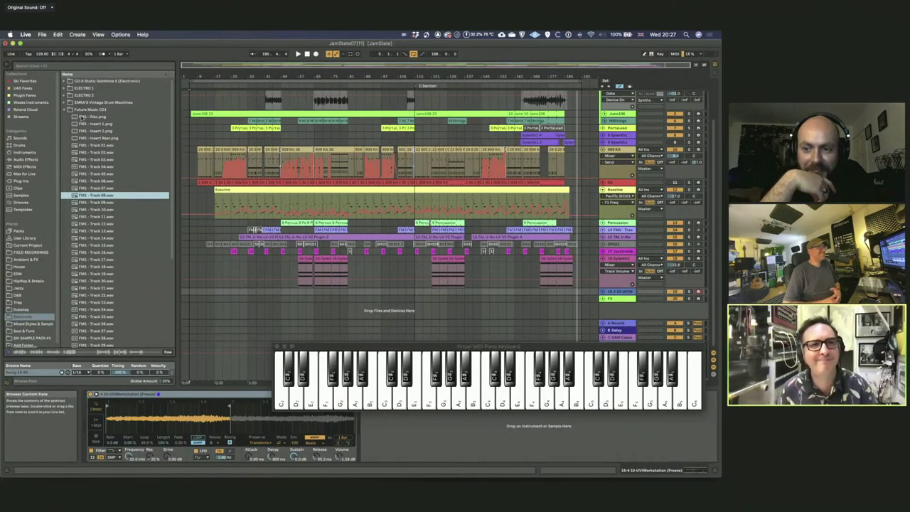
click(66, 110)
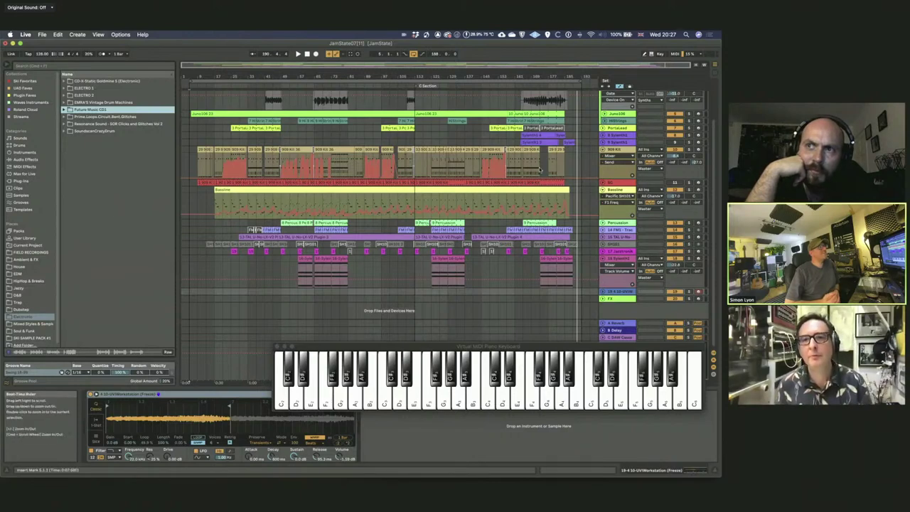
- Zoom in on the arrangement around bars 29 to 103 from the first track down, and zoom back out to the full song
scroll(407, 156, up, 3)
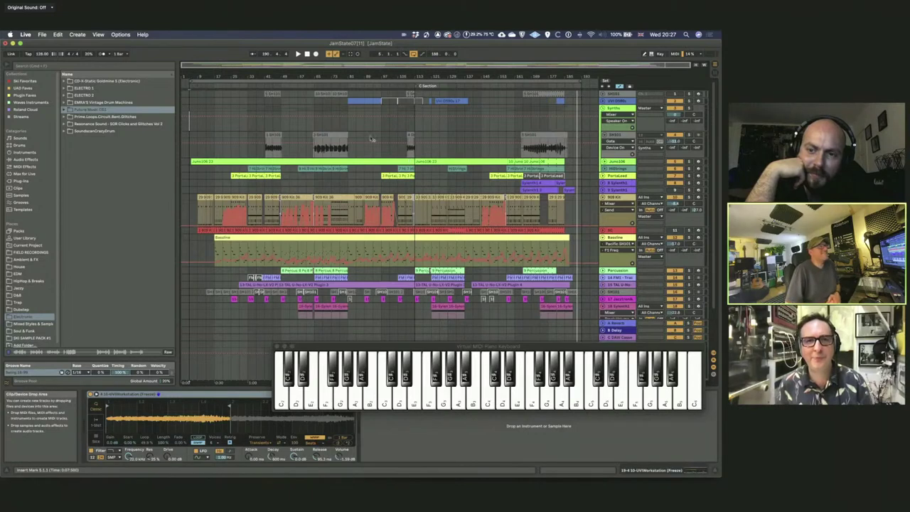
drag(274, 74, 274, 76)
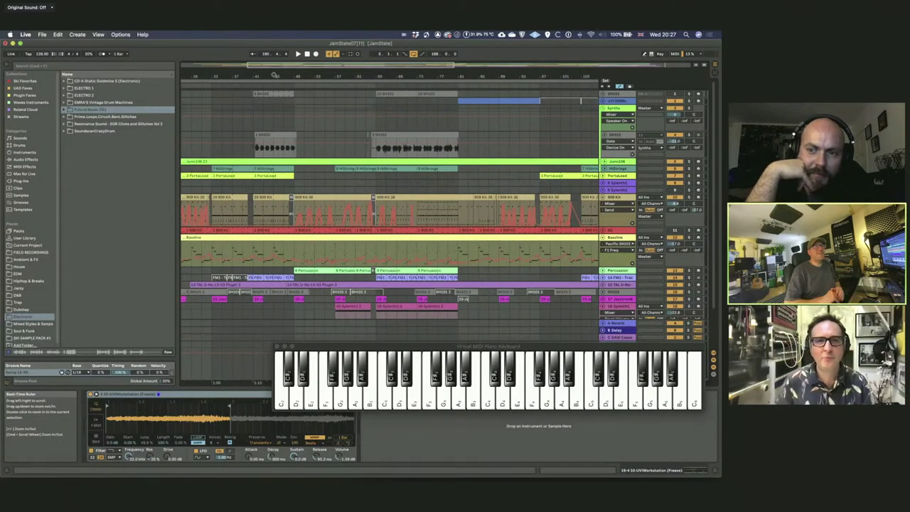
drag(274, 74, 273, 74)
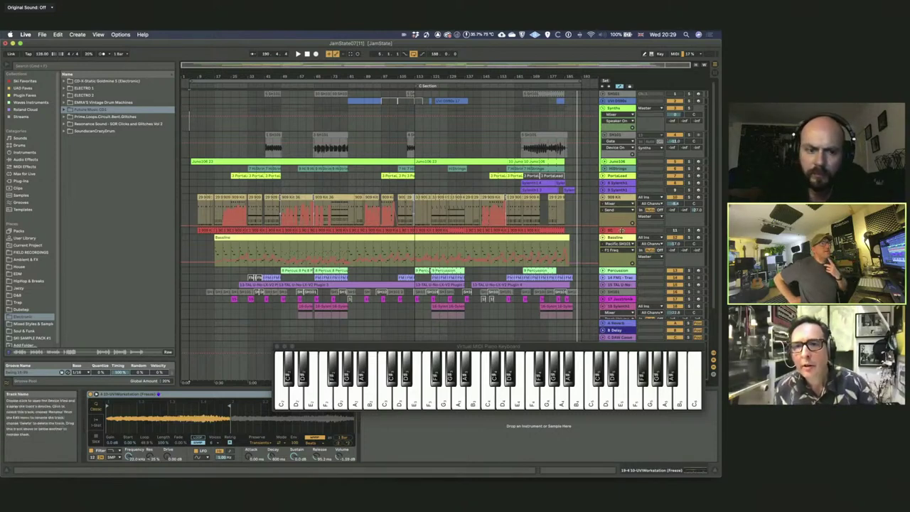
- Show the 909 Kit's devices, move the piano keyboard off them, and play the kit from around bar 33
click(613, 199)
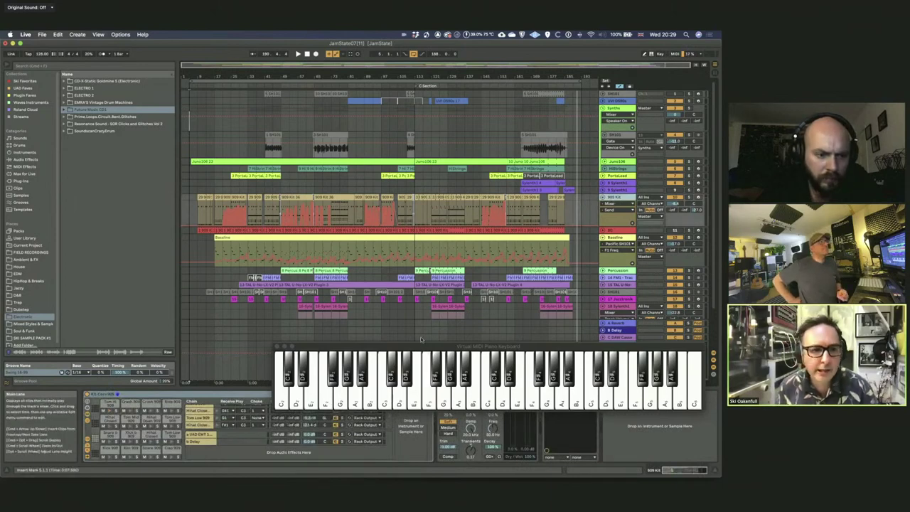
drag(420, 347, 407, 317)
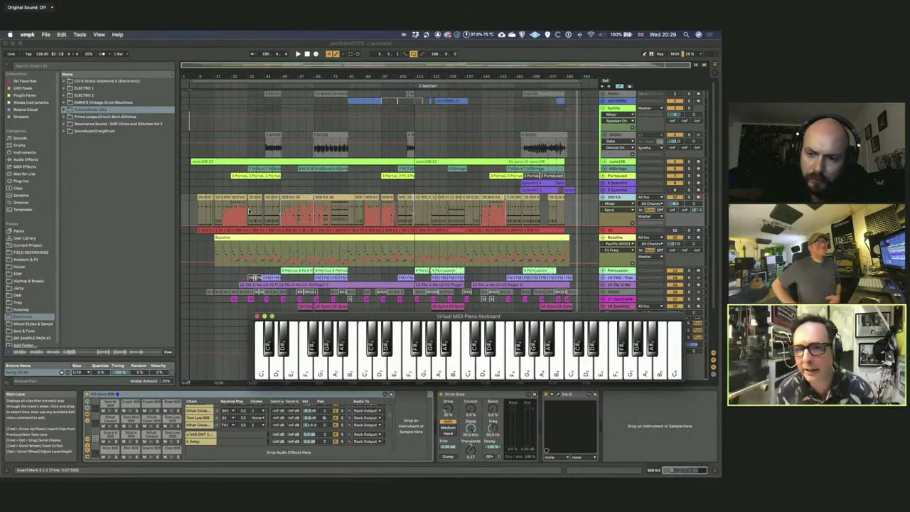
click(249, 211)
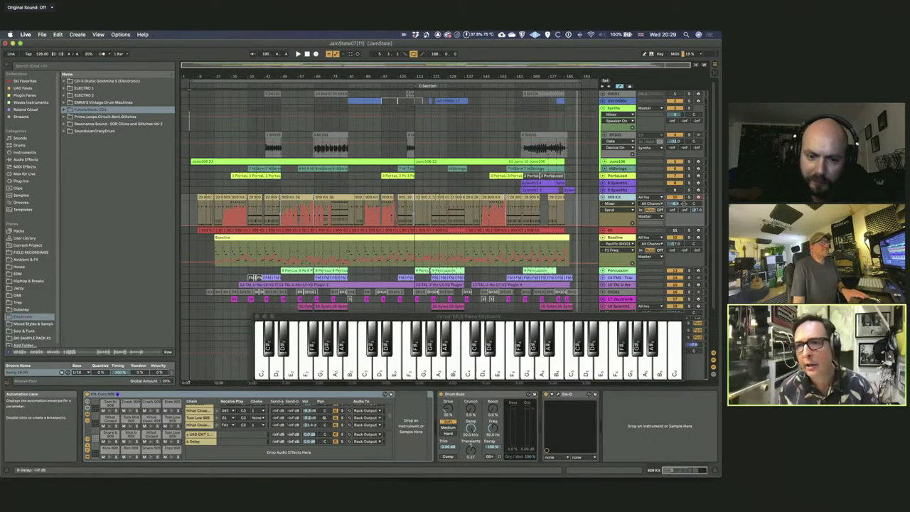
click(249, 195)
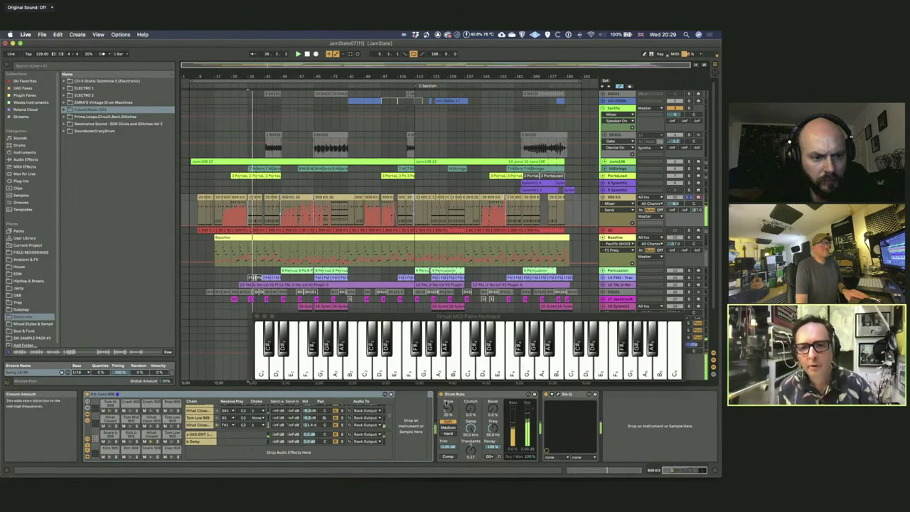
- Toggle the Sie-Q and Drum Buss devices on the 909 Kit for comparison, and open the Sie-Q plug-in window
click(548, 394)
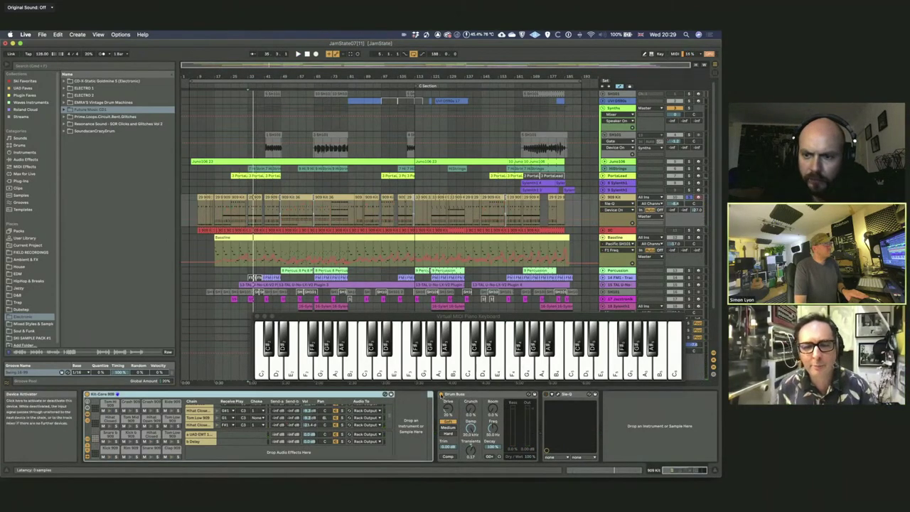
click(441, 394)
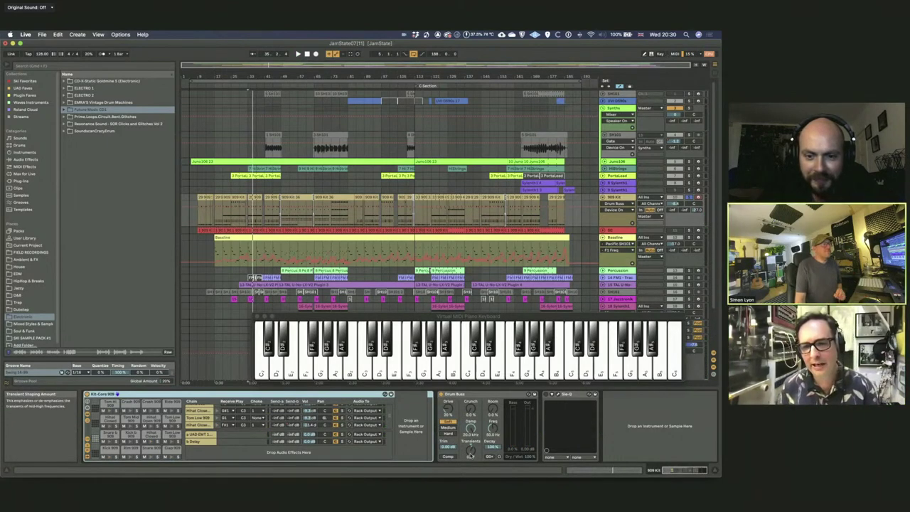
click(546, 395)
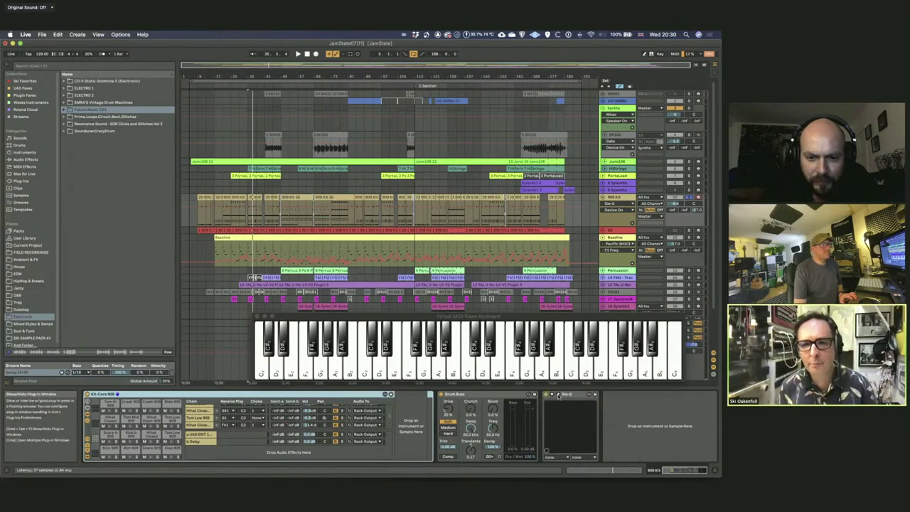
click(559, 396)
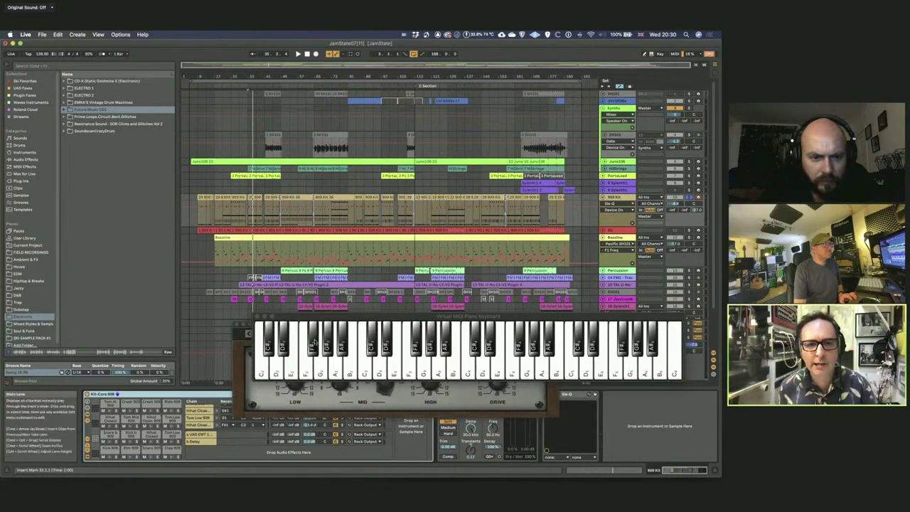
- Play the 909 Kit with the Sie-Q plug-in window open, toggle the Sie-Q for comparison, and close its window
click(315, 344)
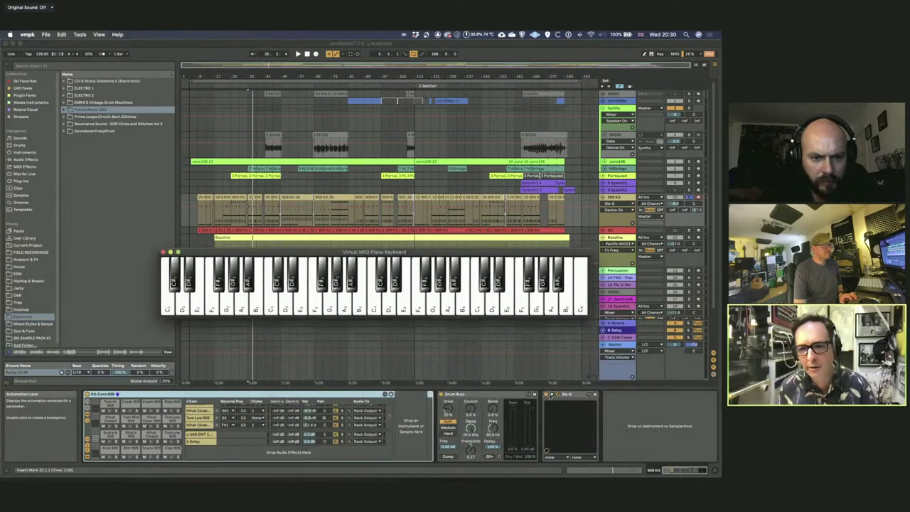
click(559, 395)
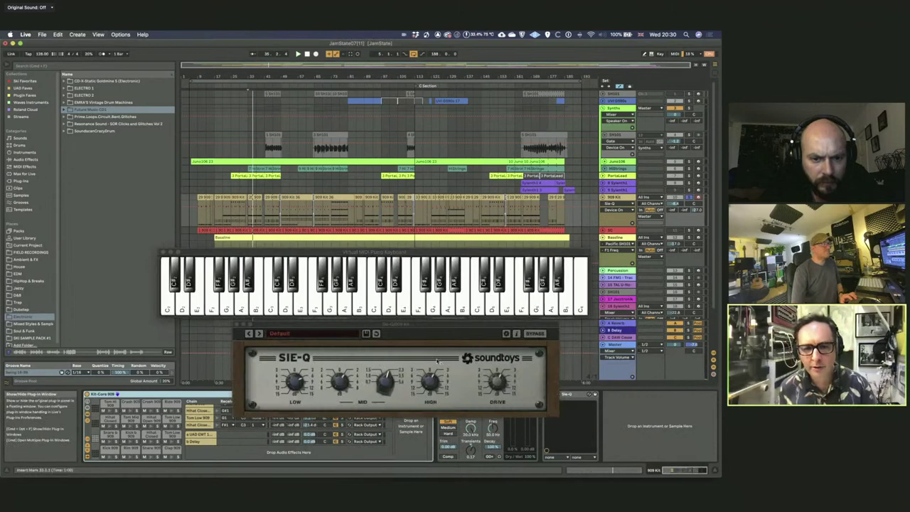
key(space)
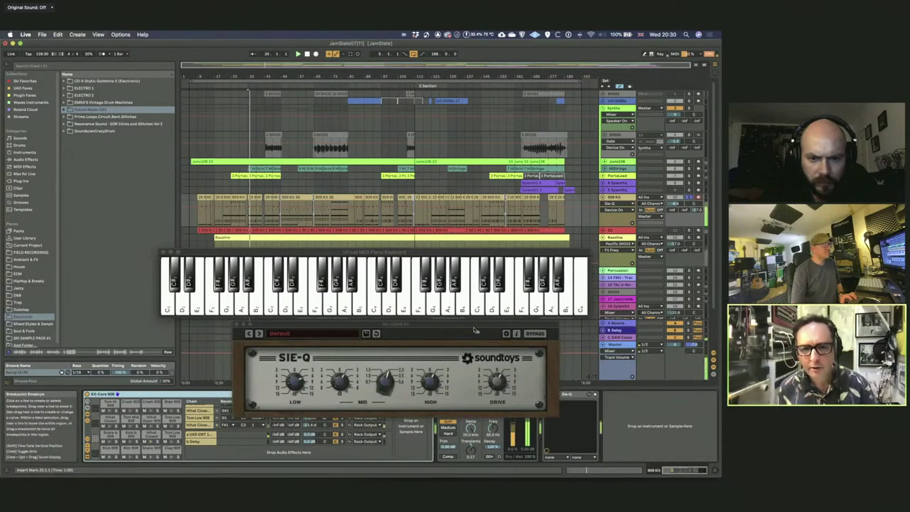
drag(485, 332, 401, 333)
click(546, 395)
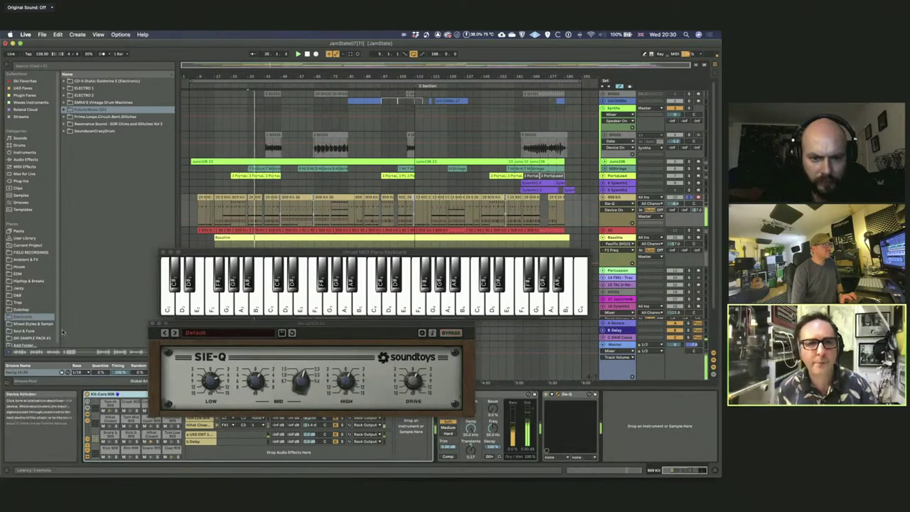
click(151, 323)
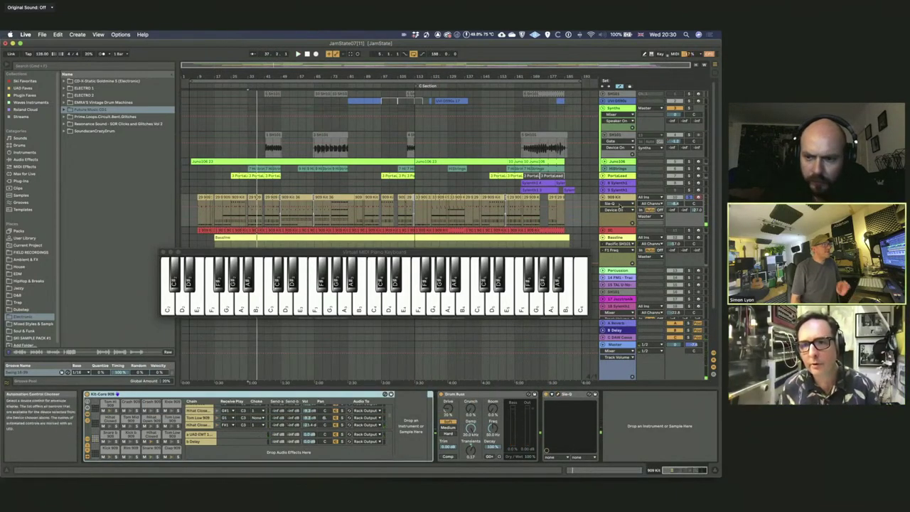
- Display the 909 Kit's Mixer Send automation in the arrangement, zoomed in on about bars 19 to 45
click(618, 211)
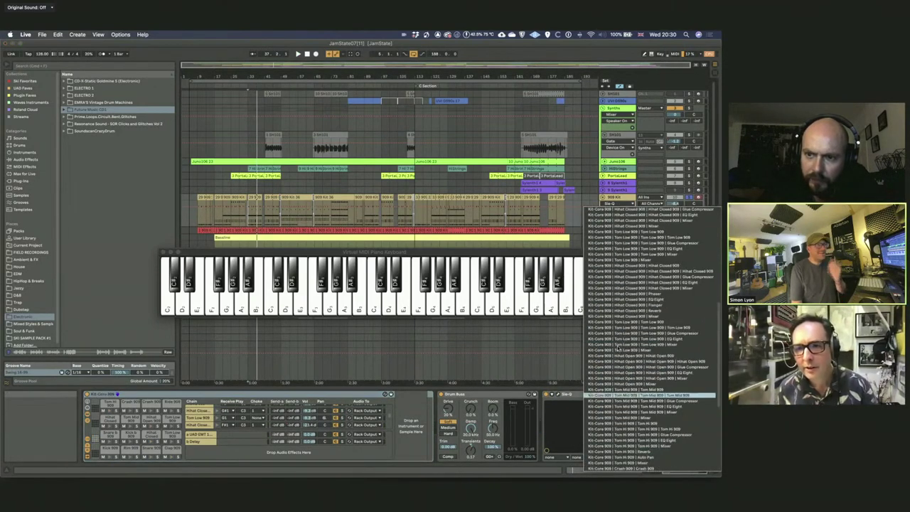
scroll(614, 321, up, 3)
click(614, 321)
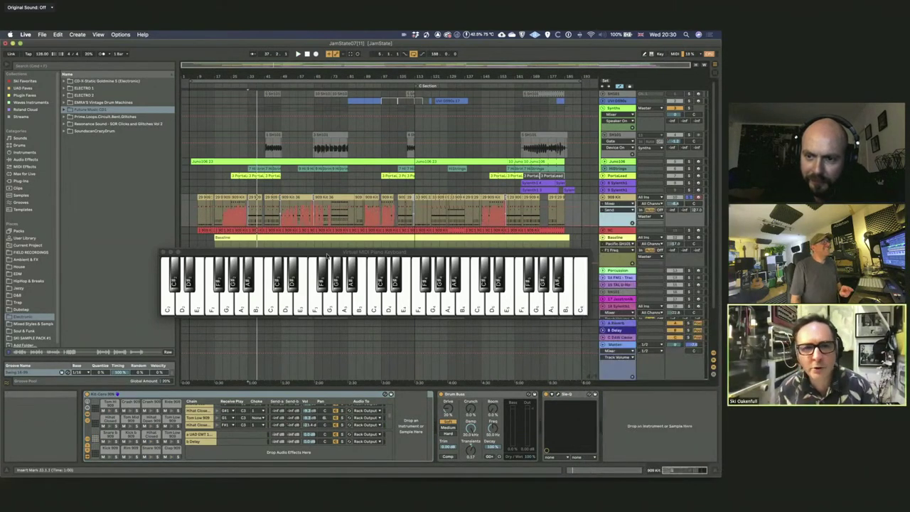
drag(249, 77, 231, 207)
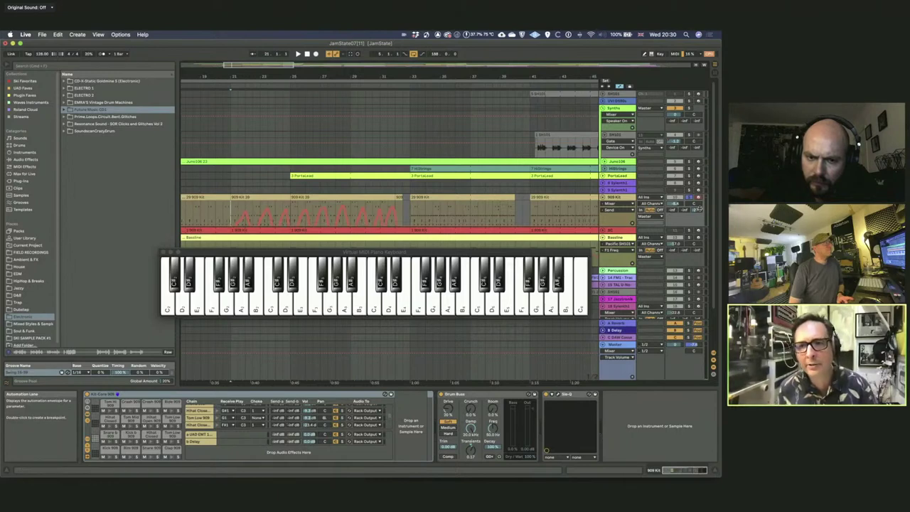
- Play from around bar 21 and show the session mixer without the piano keyboard in front, ending in the arrangement
key(Tab)
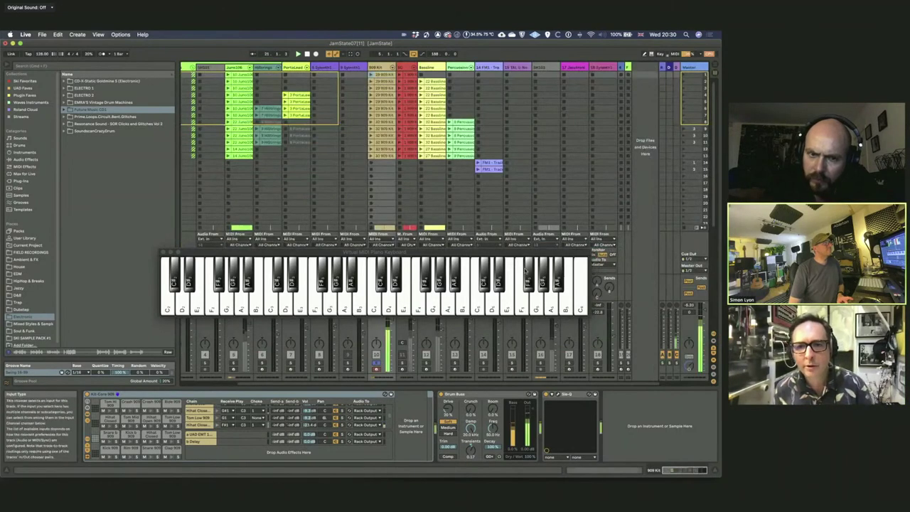
drag(517, 254, 408, 210)
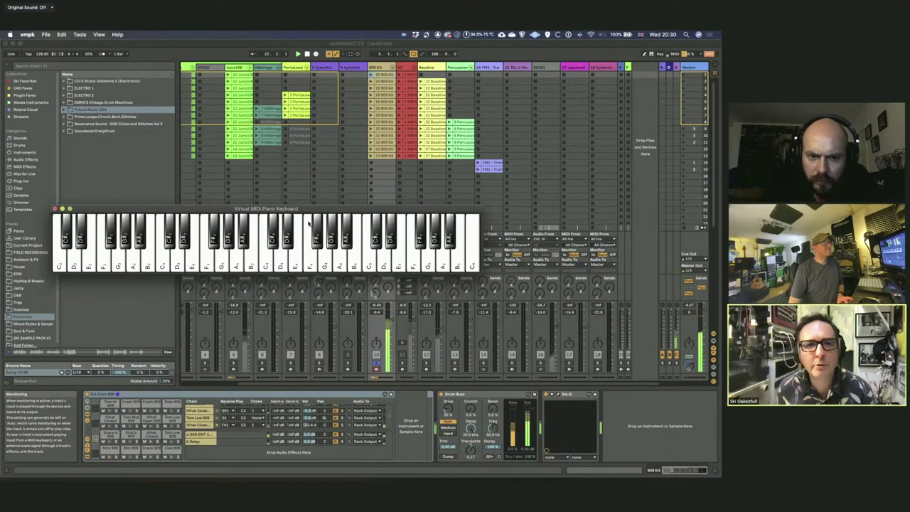
click(463, 207)
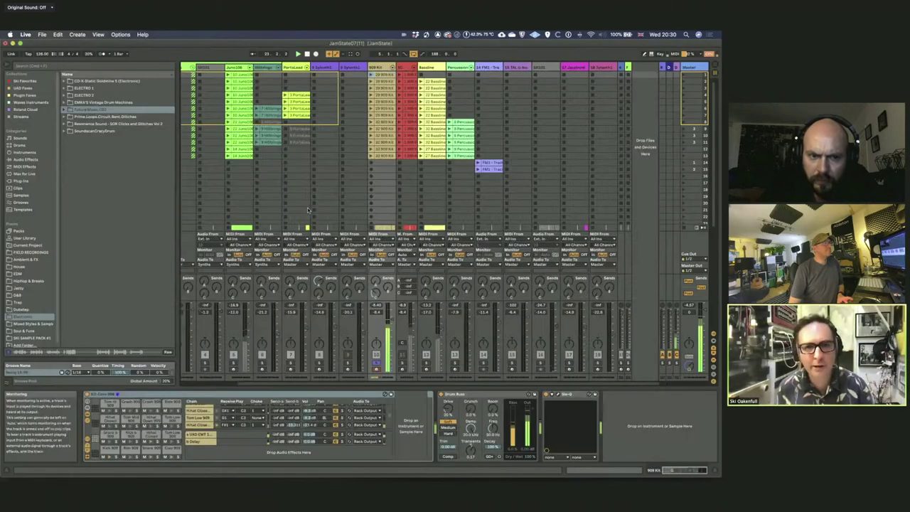
key(Tab)
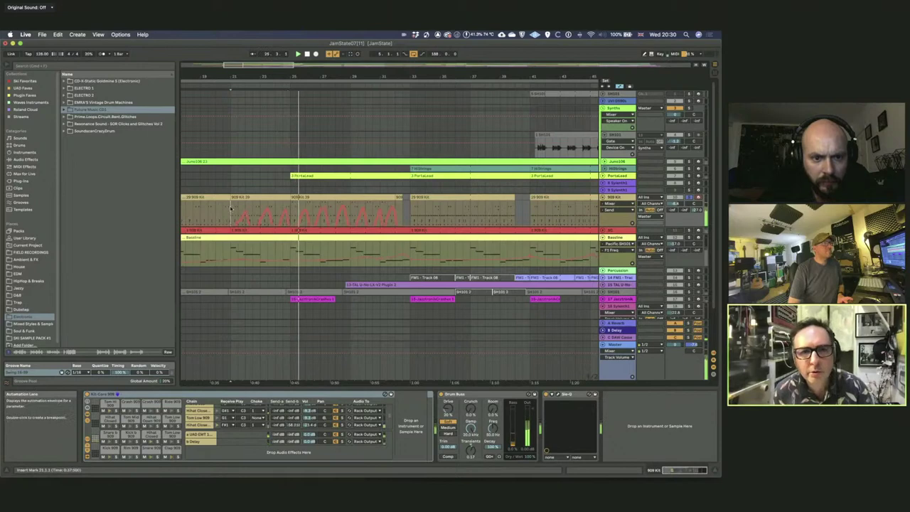
- Show the kit's Delay return chain, unfold the 909 Kit's chains in the session mixer, and solo the closed hi-hat chain during playback
click(194, 442)
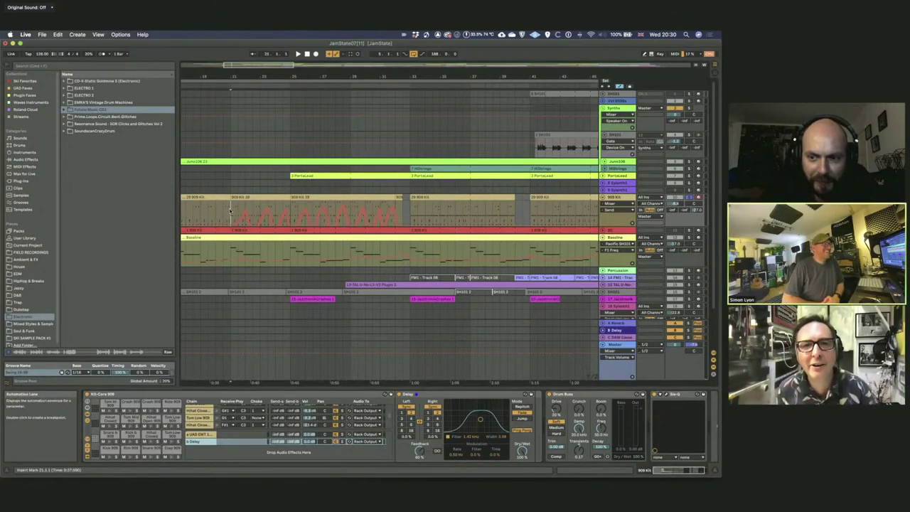
key(Tab)
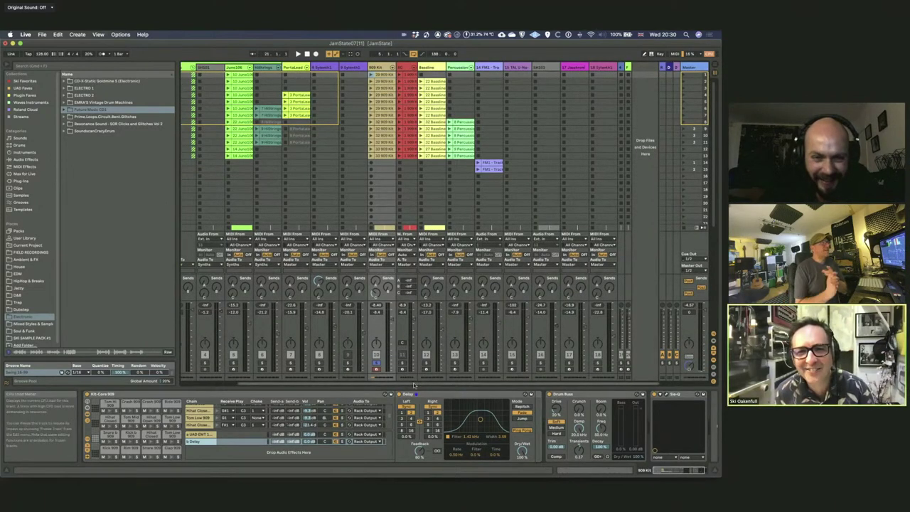
click(392, 68)
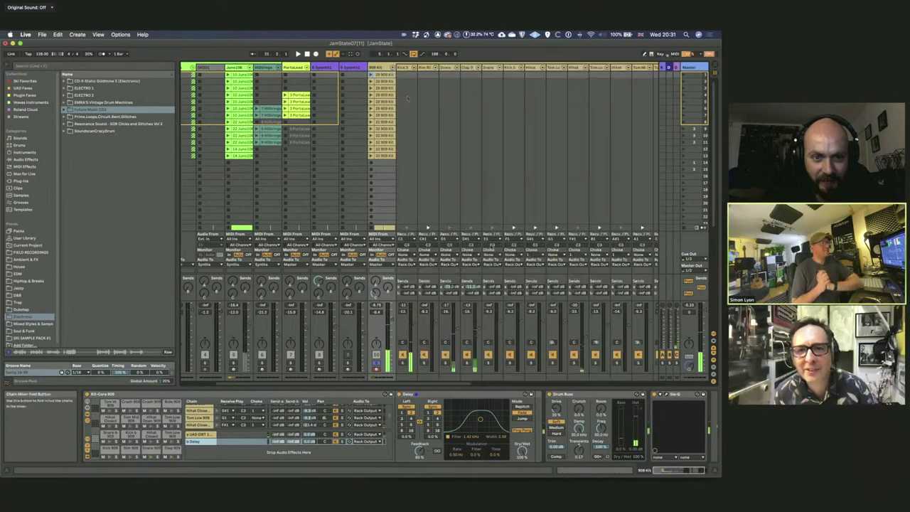
click(575, 365)
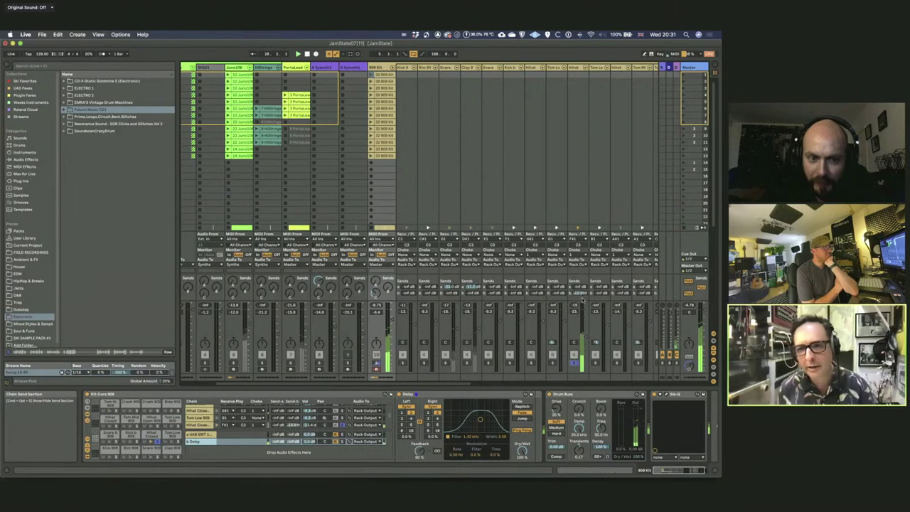
- Compare the 909 Kit's send automation in the arrangement with its unfolded chains in the session mixer
key(Tab)
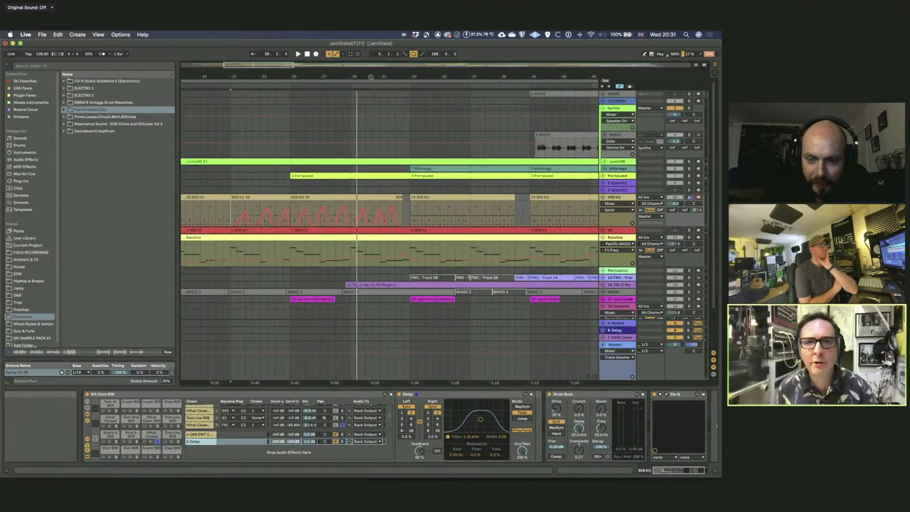
scroll(551, 186, down, 5)
key(Tab)
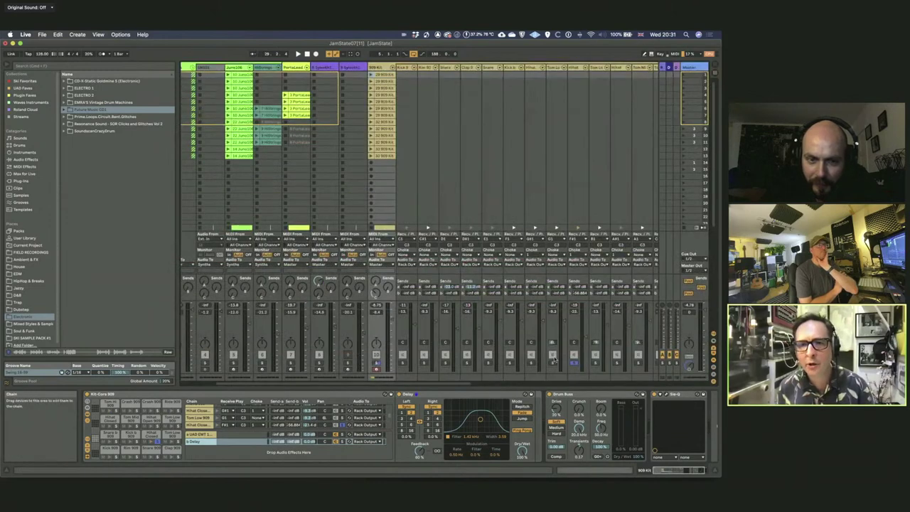
key(Tab)
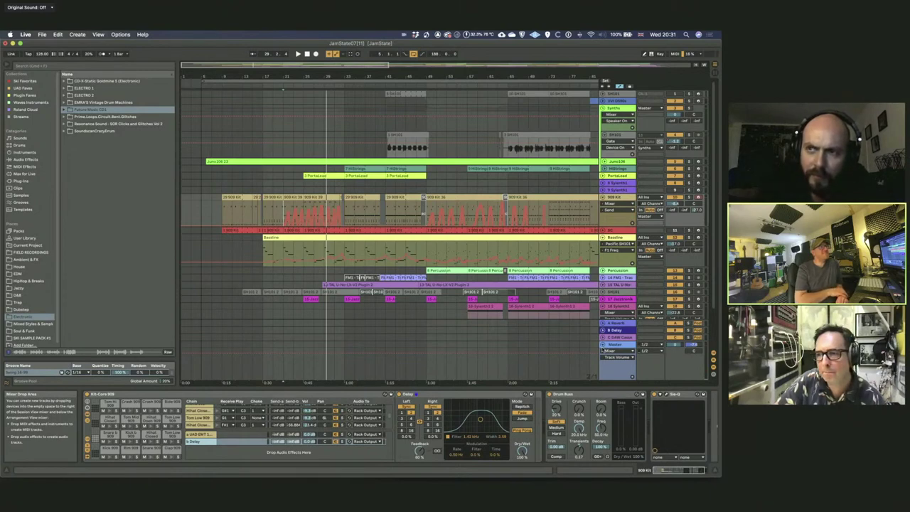
- Show the devices on the PortaLead, Juno106 and Bassline tracks
click(615, 175)
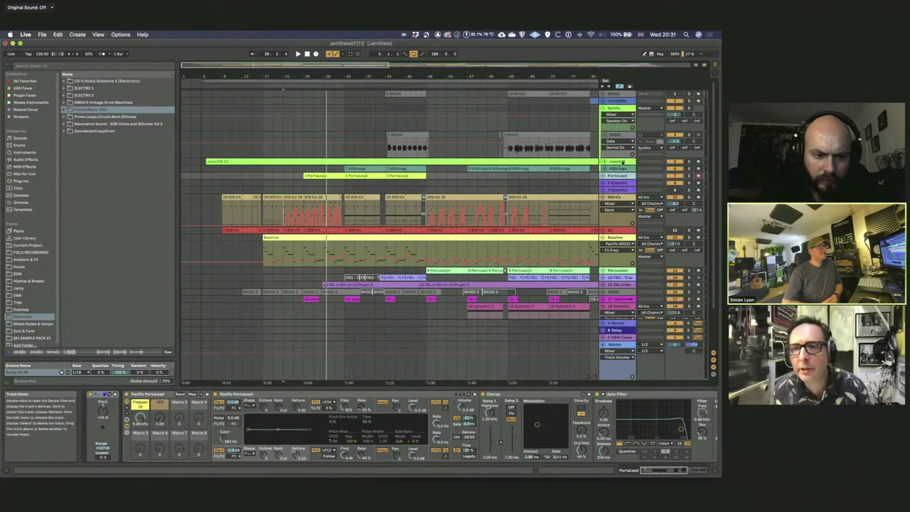
click(623, 163)
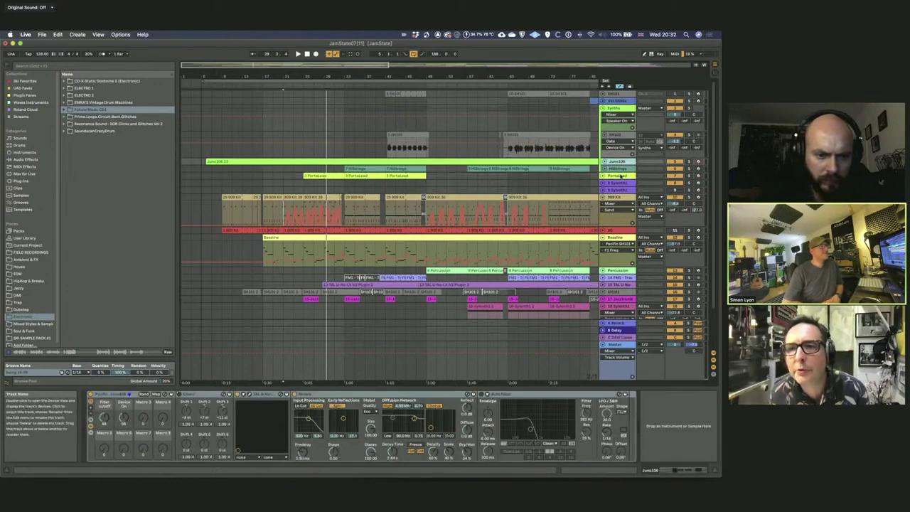
click(621, 176)
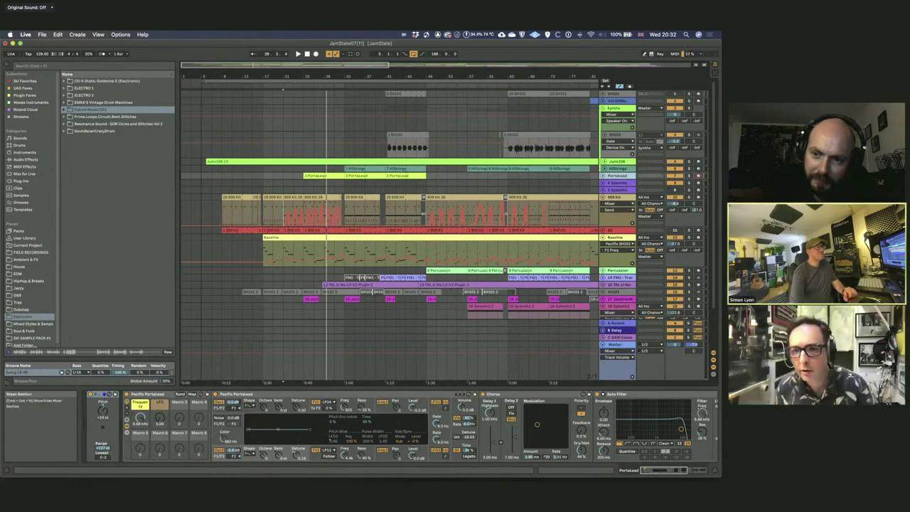
scroll(623, 259, down, 3)
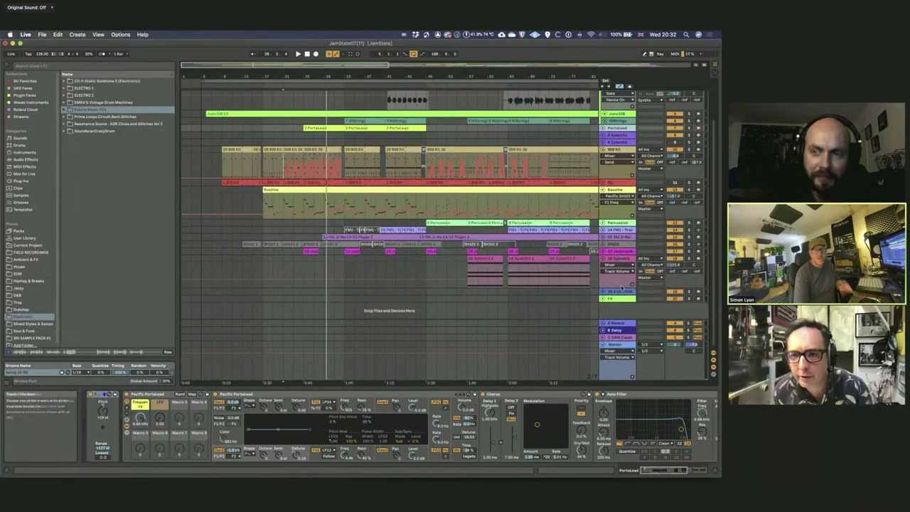
click(619, 191)
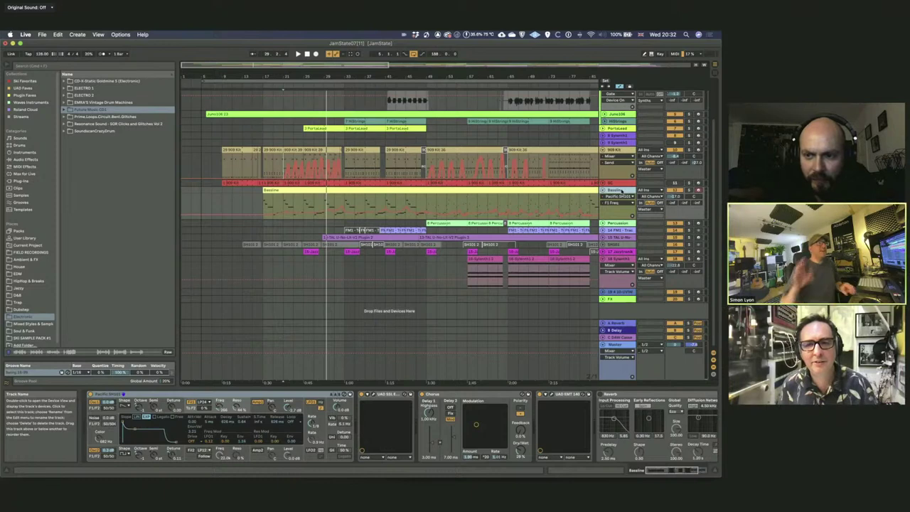
scroll(621, 190, up, 3)
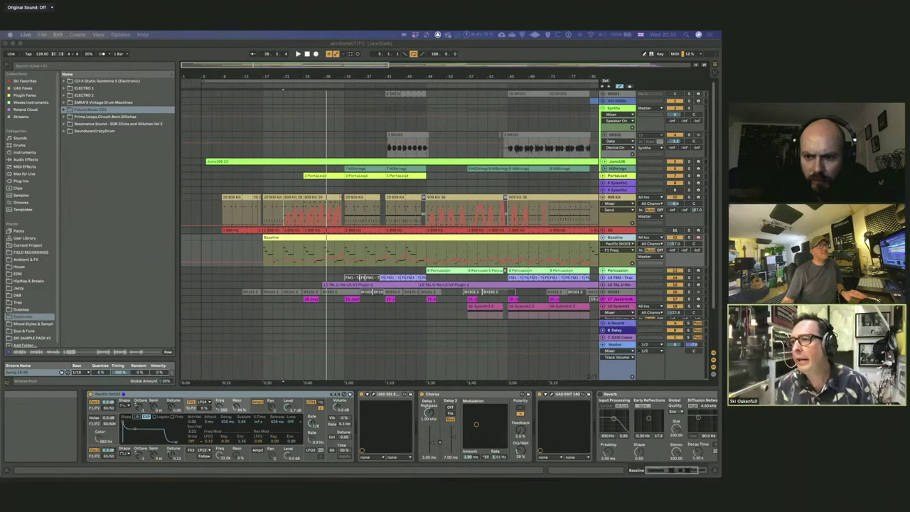
- Switch to Chrome, present the Short Circuits LP page and its track list on SoundCloud, and minimize the browser
drag(493, 100, 469, 80)
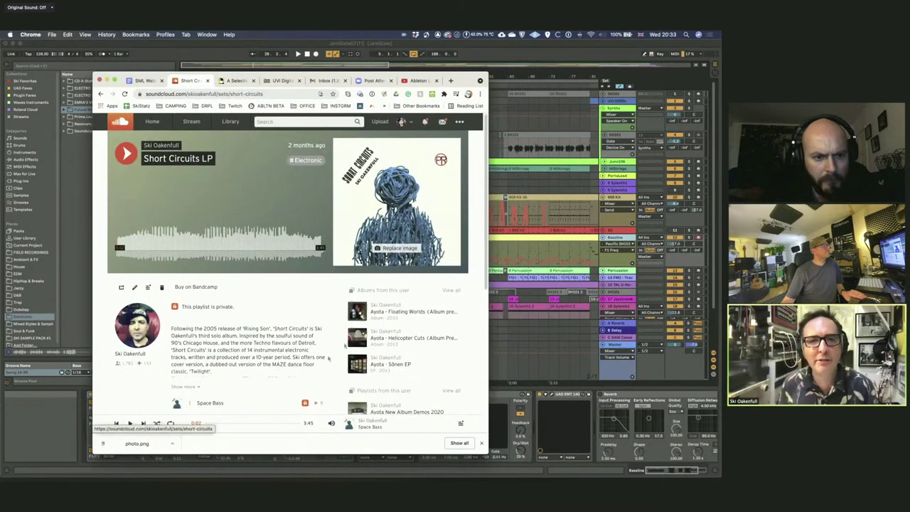
scroll(227, 360, down, 5)
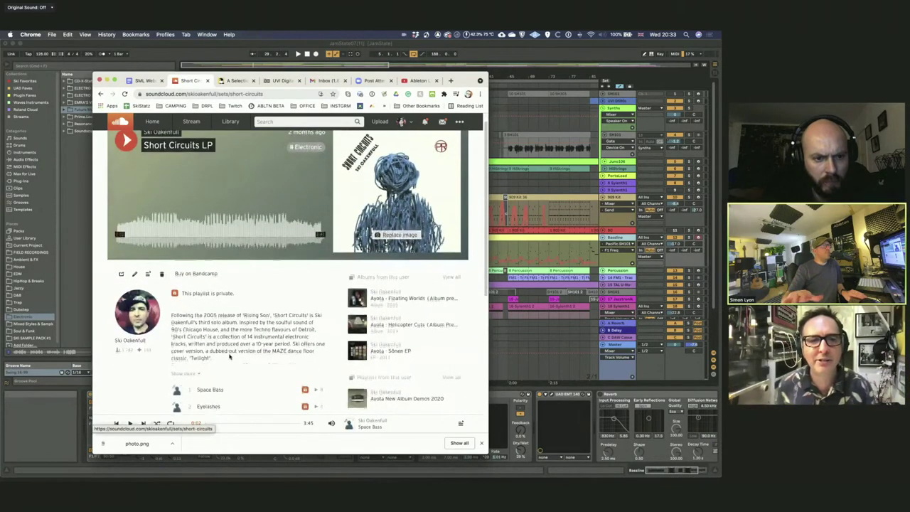
scroll(230, 357, up, 4)
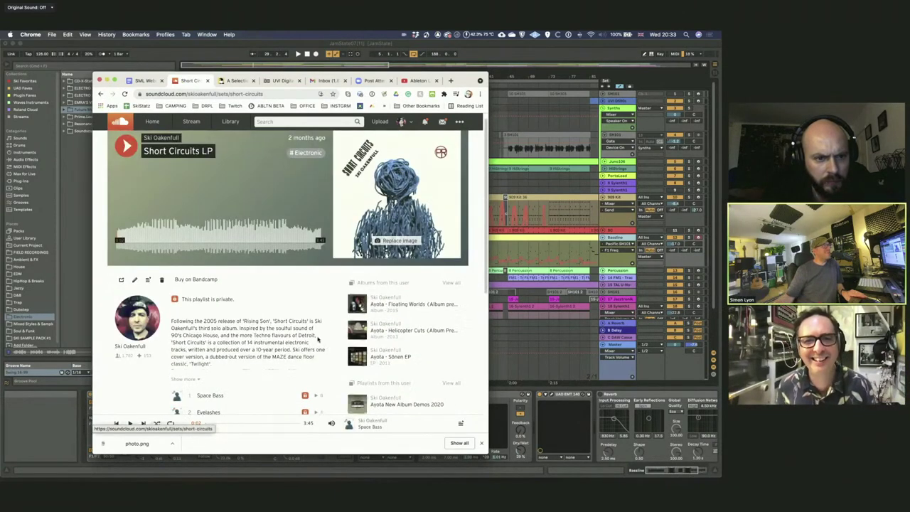
scroll(264, 321, down, 1)
scroll(265, 322, down, 5)
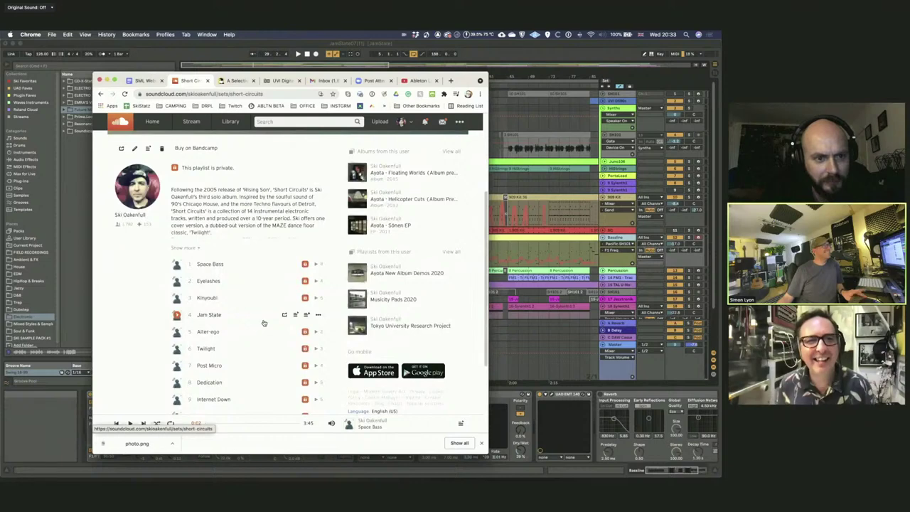
double_click(463, 81)
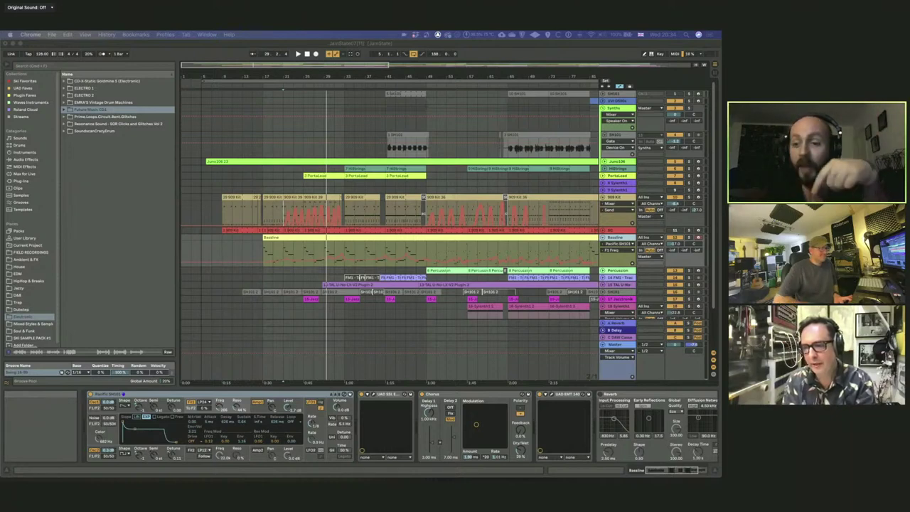
mouse_move(2, 478)
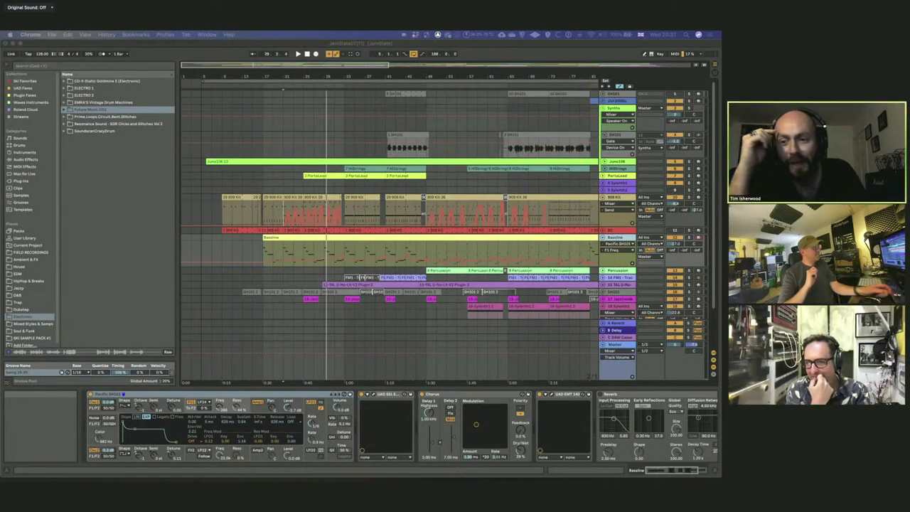
mouse_move(803, 30)
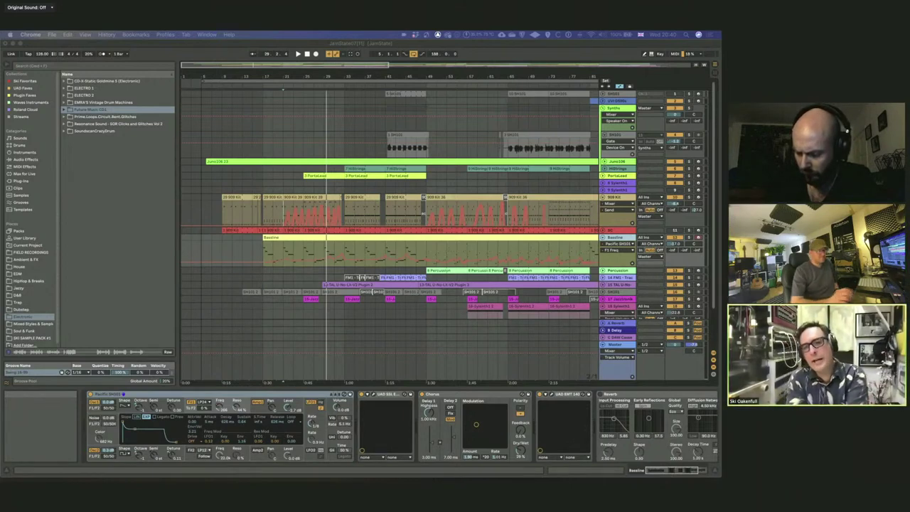
mouse_move(338, 141)
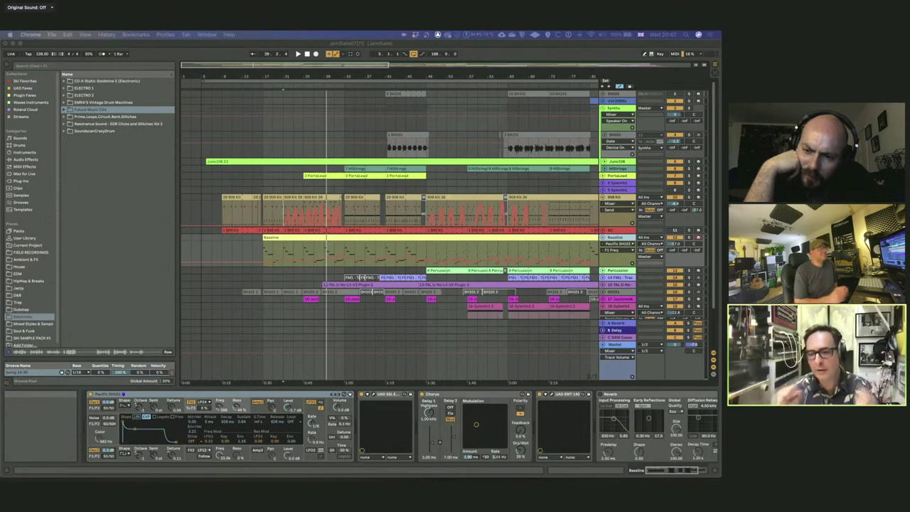
mouse_move(463, 82)
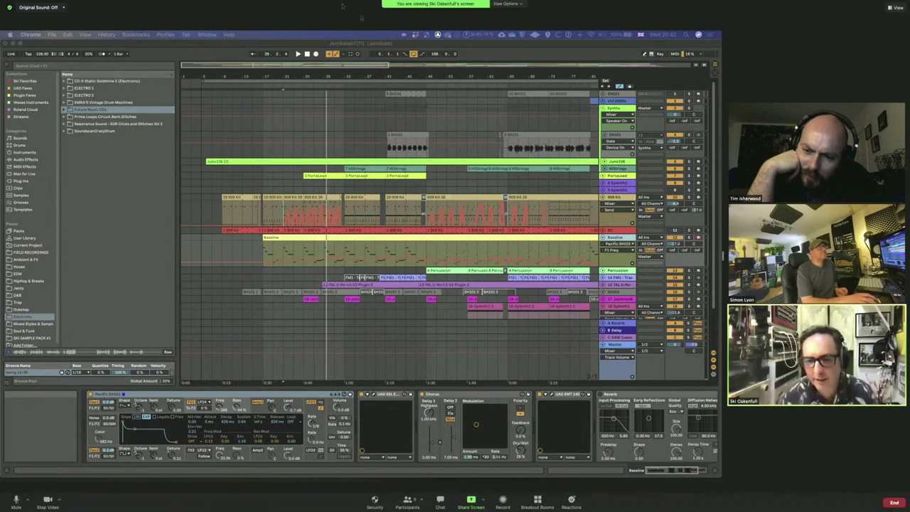
click(523, 5)
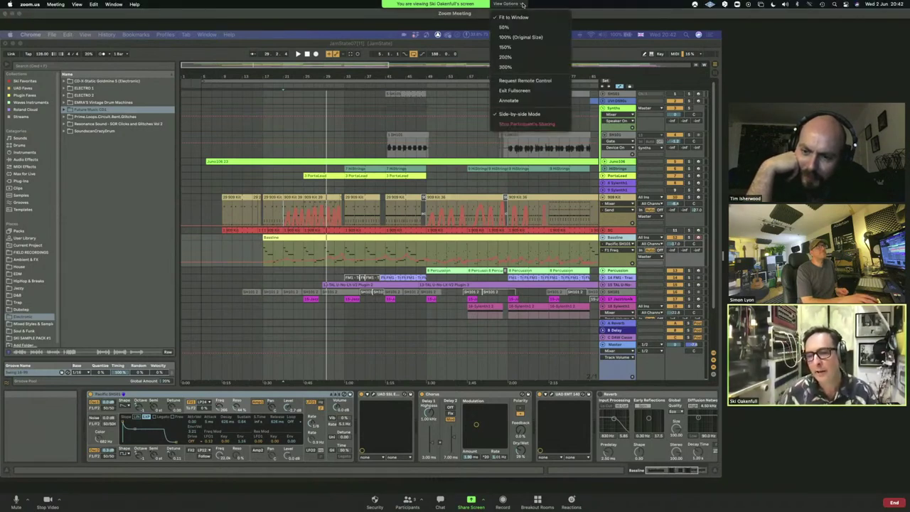
click(620, 21)
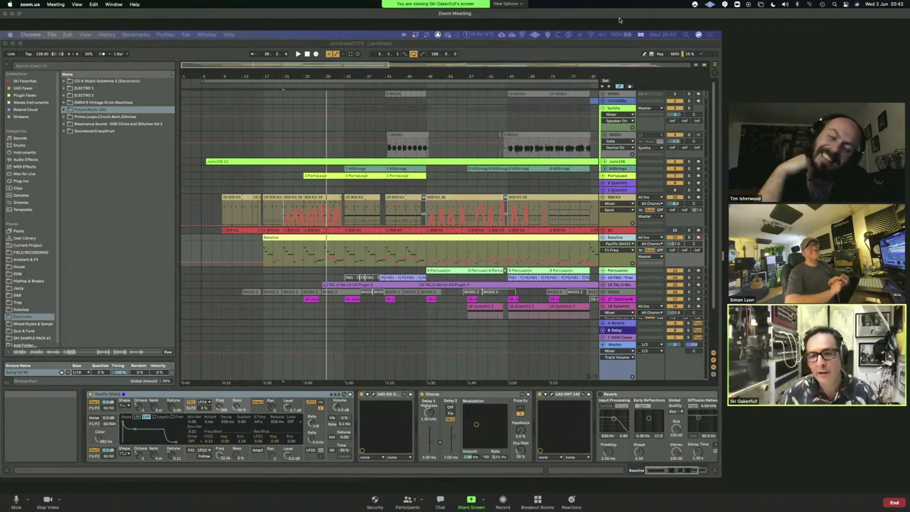